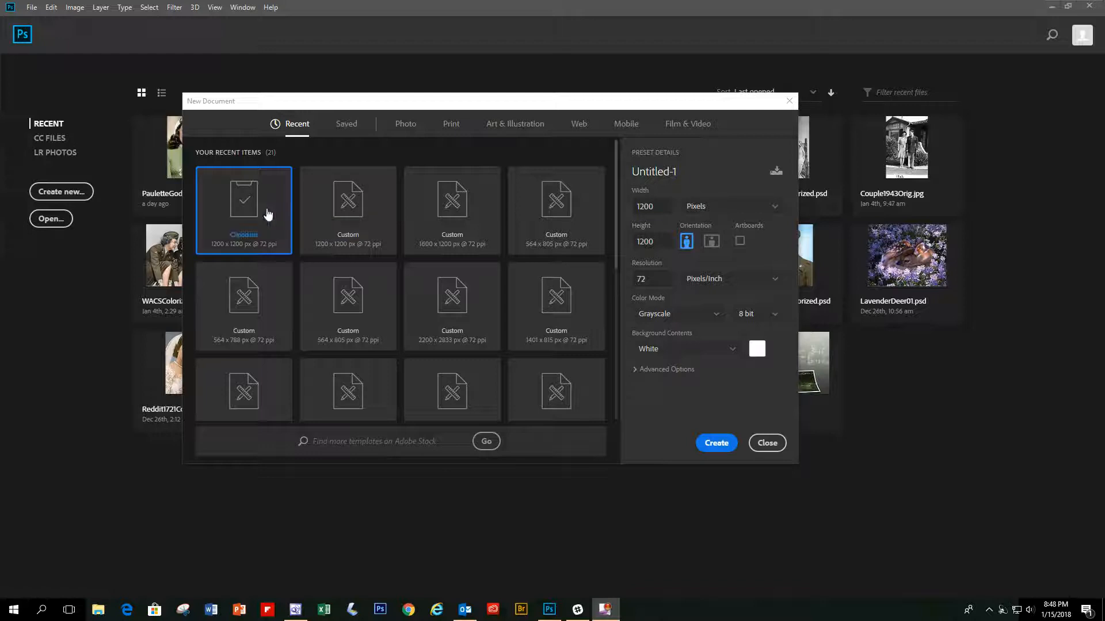
Create a 1200 × 1200 px, 72 ppi grayscale document with a white background and paste the copied portrait into it
left_click(715, 444)
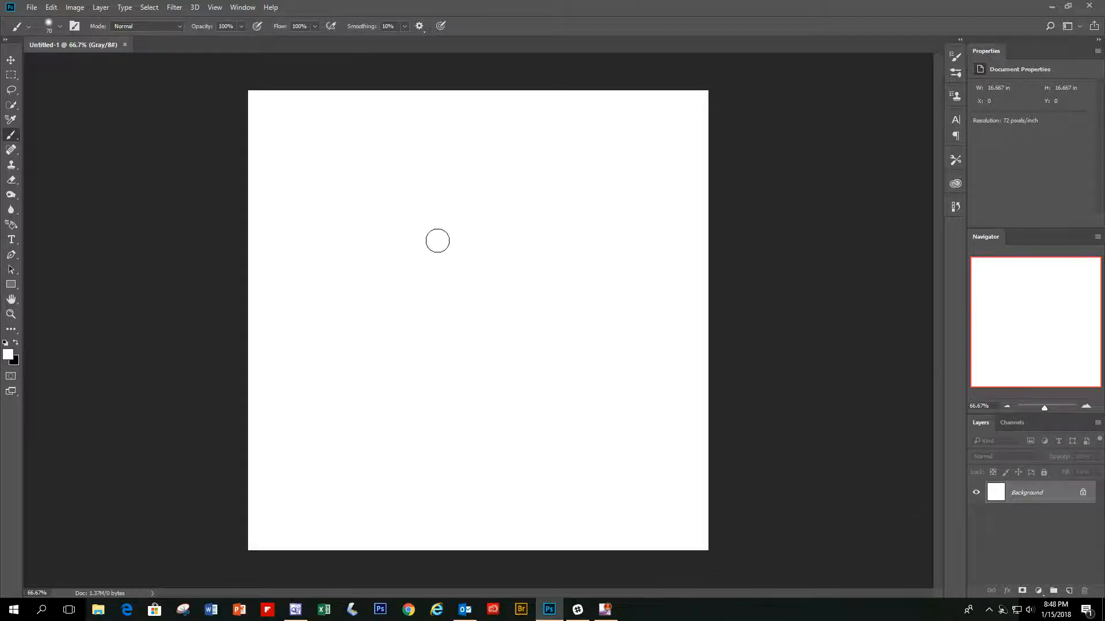
left_click(52, 9)
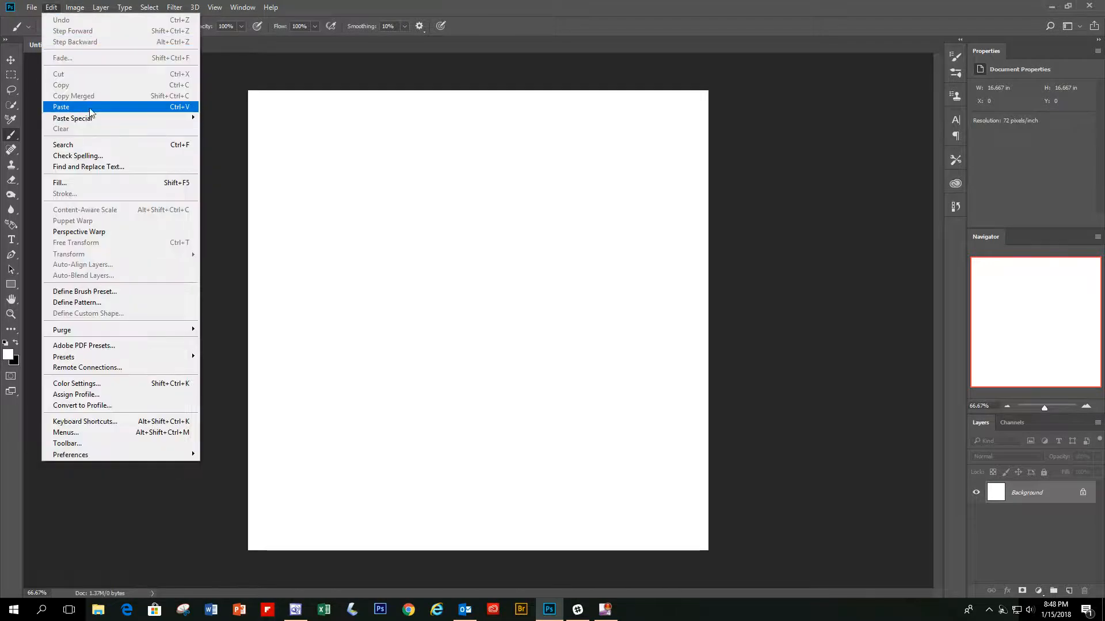
left_click(87, 107)
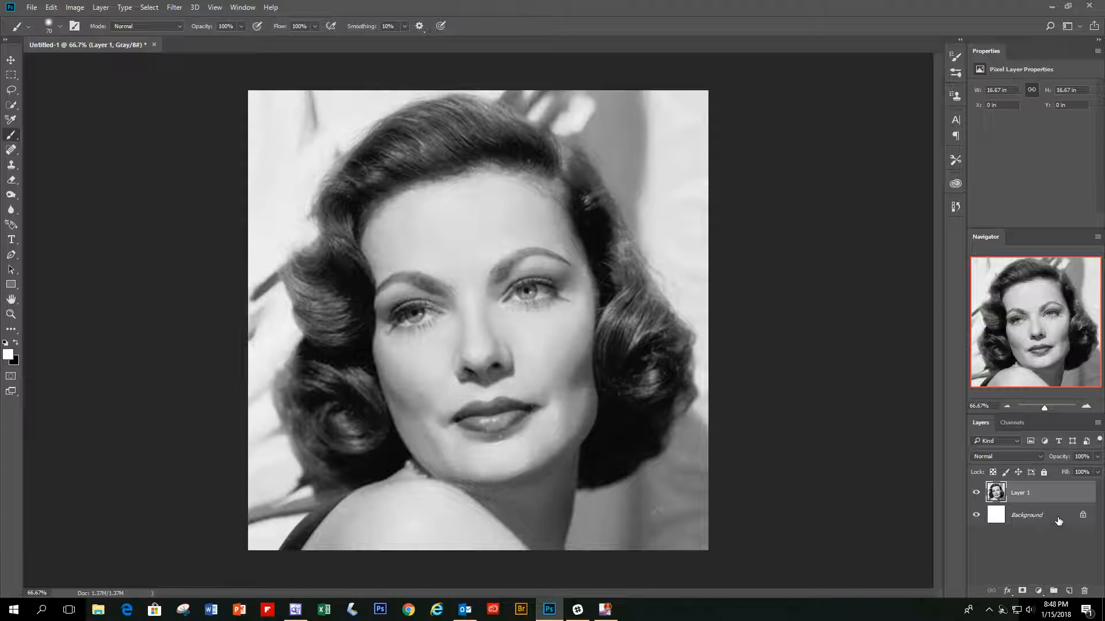
Delete the Background layer, then duplicate Layer 1 and hide the original
left_click_drag(1059, 521, 1076, 594)
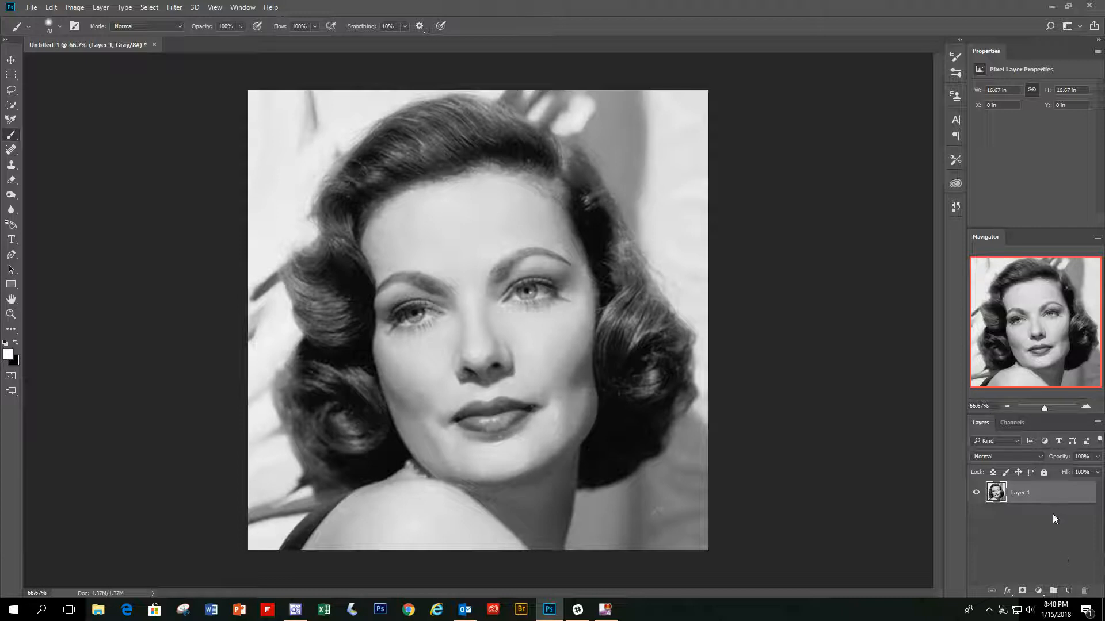
left_click_drag(1051, 492, 1071, 590)
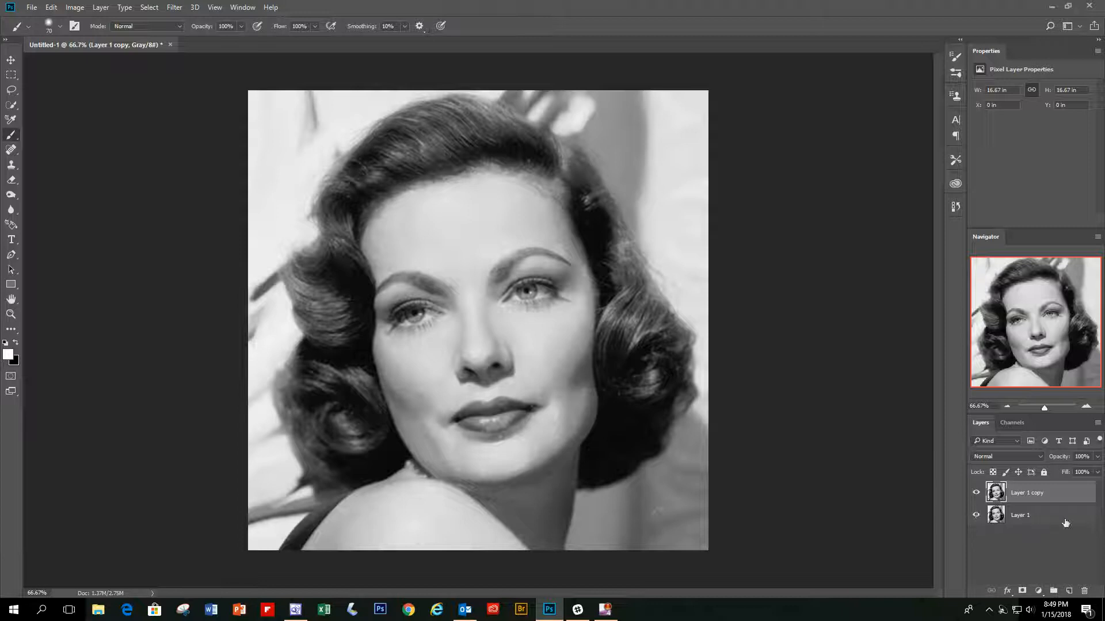
left_click(977, 516)
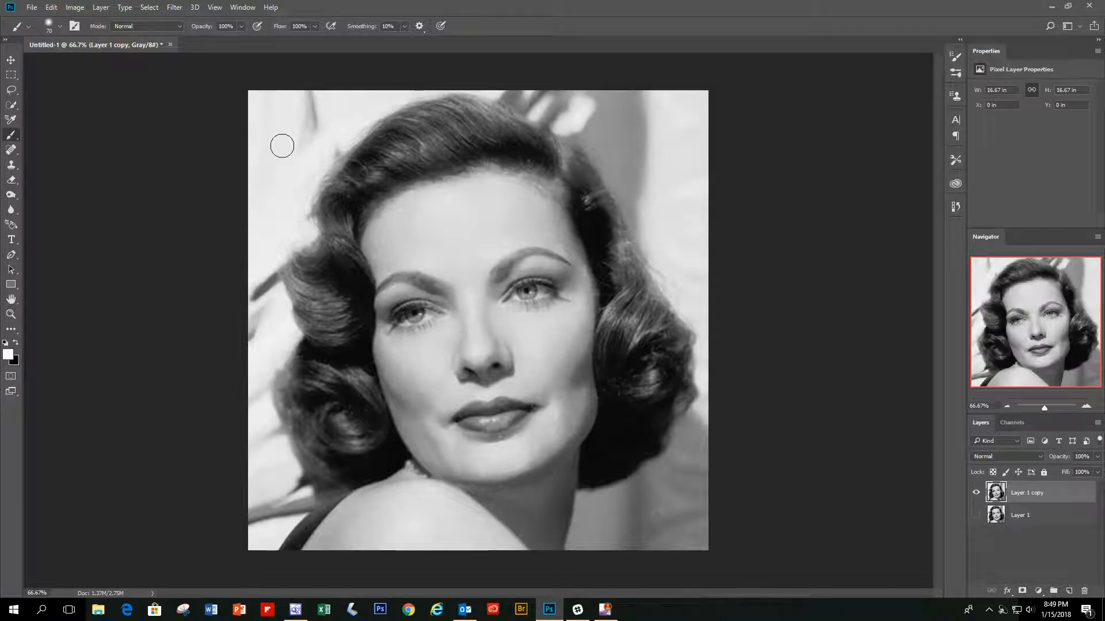
Start a Shadows/Highlights adjustment on the duplicate layer with shadows at 0% and highlights at 3%, comparing the preview
left_click(74, 8)
mouse_move(92, 36)
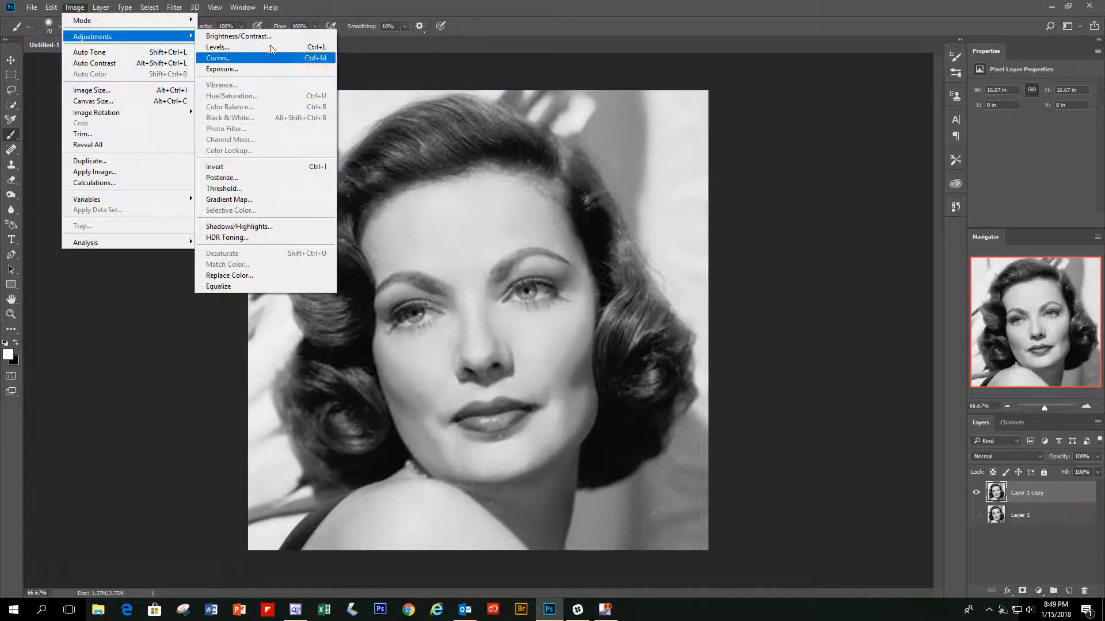
left_click(299, 228)
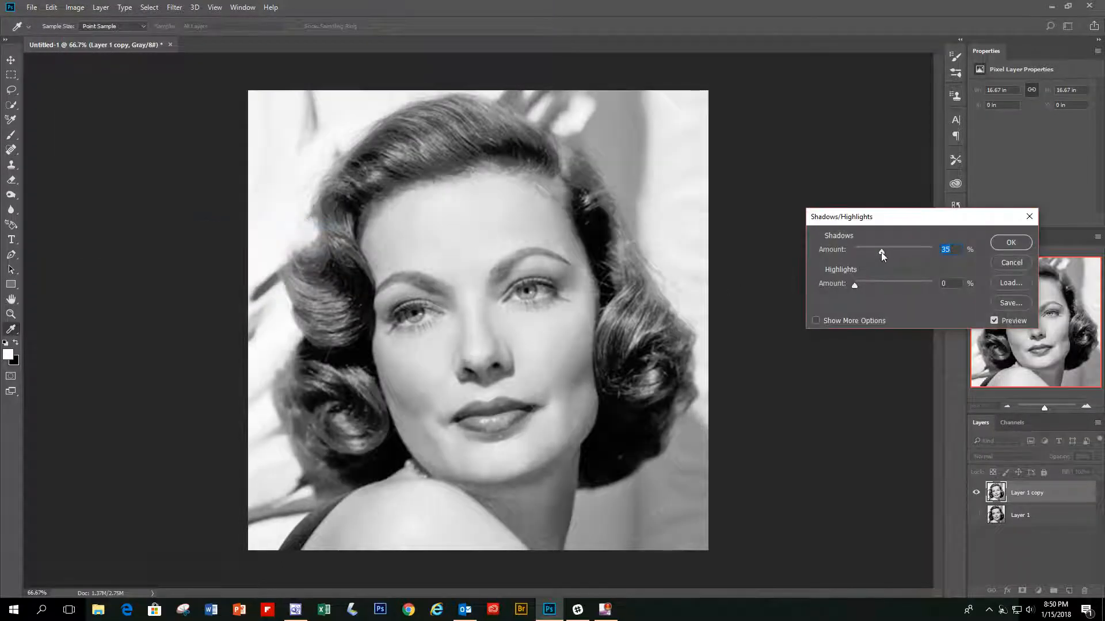
left_click_drag(882, 252, 818, 258)
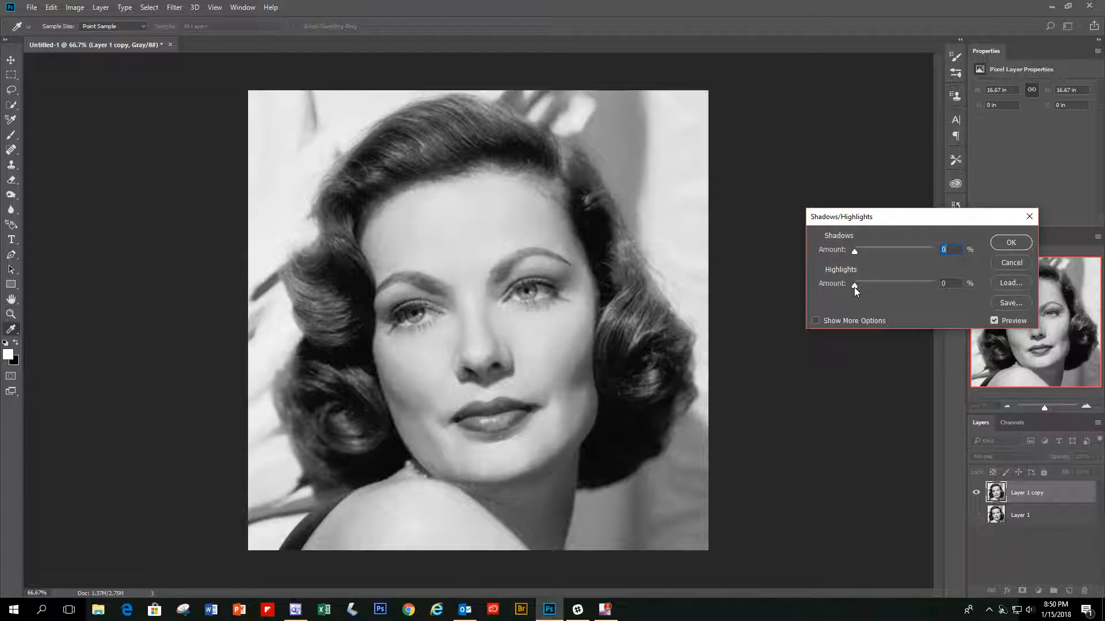
left_click_drag(855, 288, 857, 286)
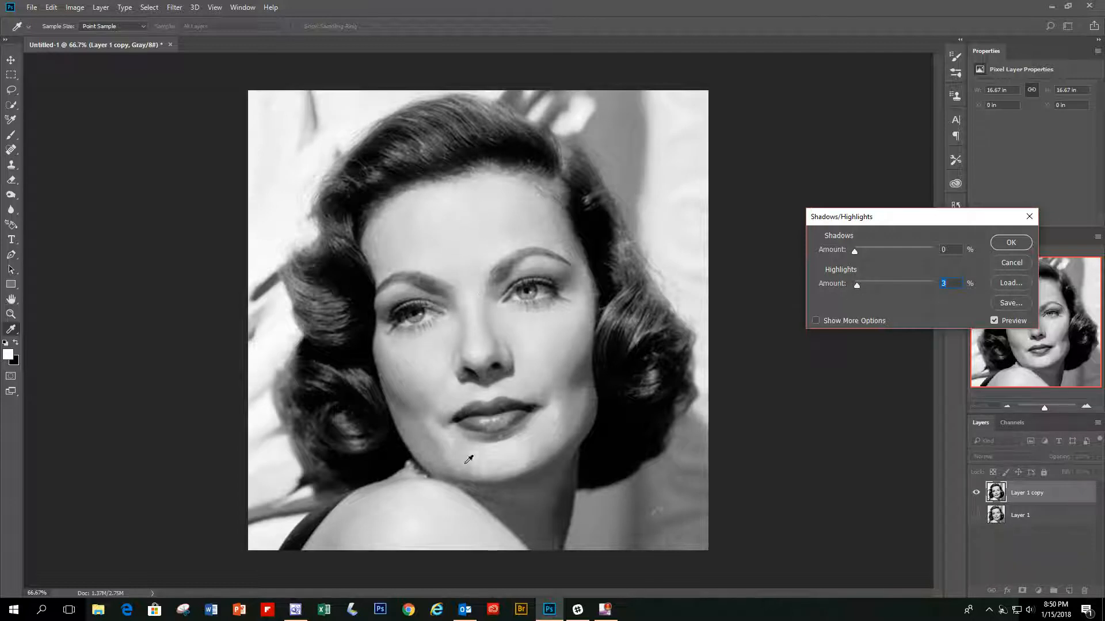
left_click(993, 321)
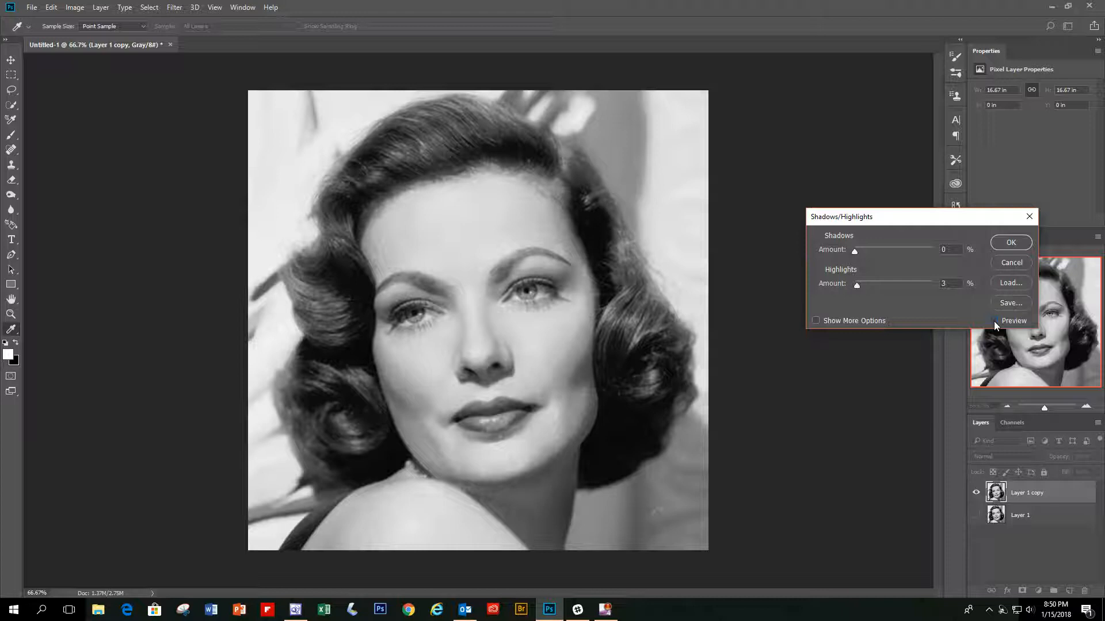
left_click(993, 322)
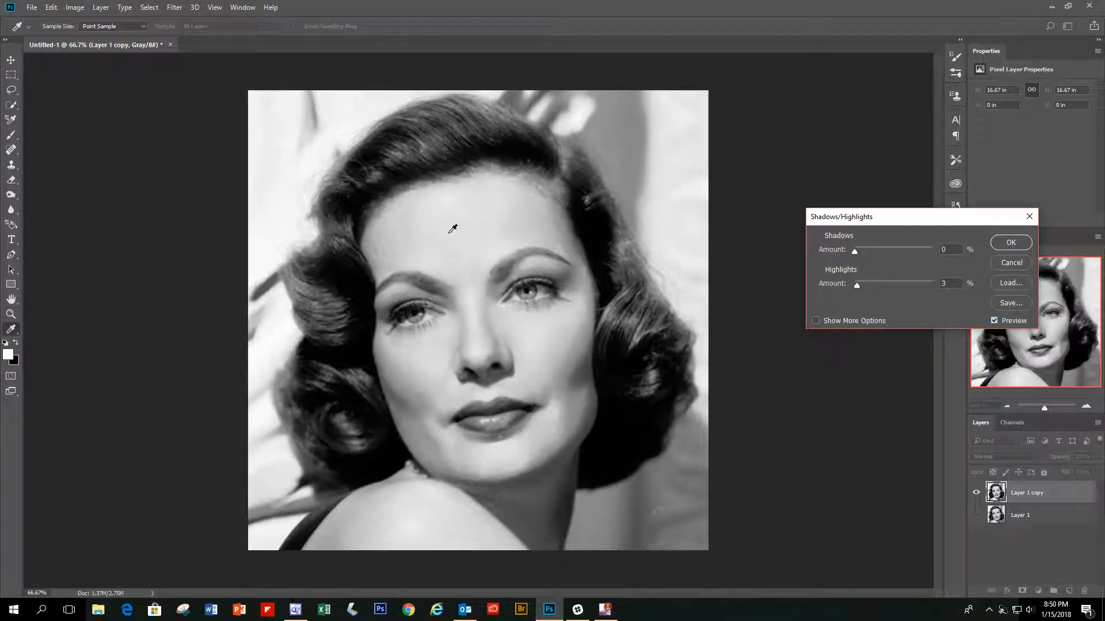
left_click(997, 320)
left_click(996, 320)
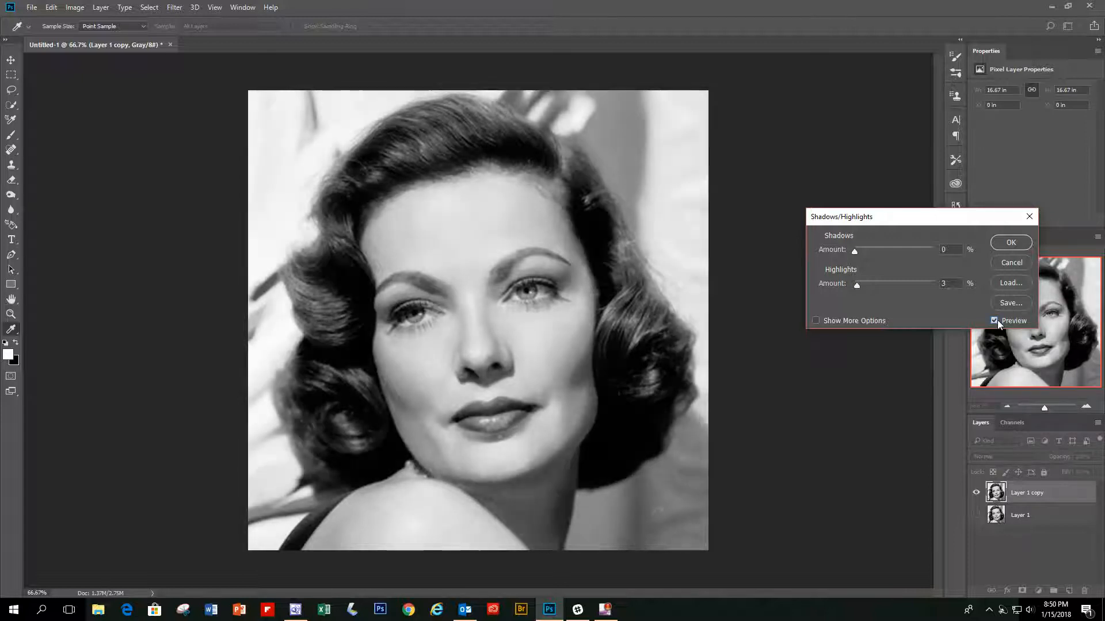
Raise the shadows amount to 7%, compare the preview on and off, and apply the adjustment
left_click(855, 251)
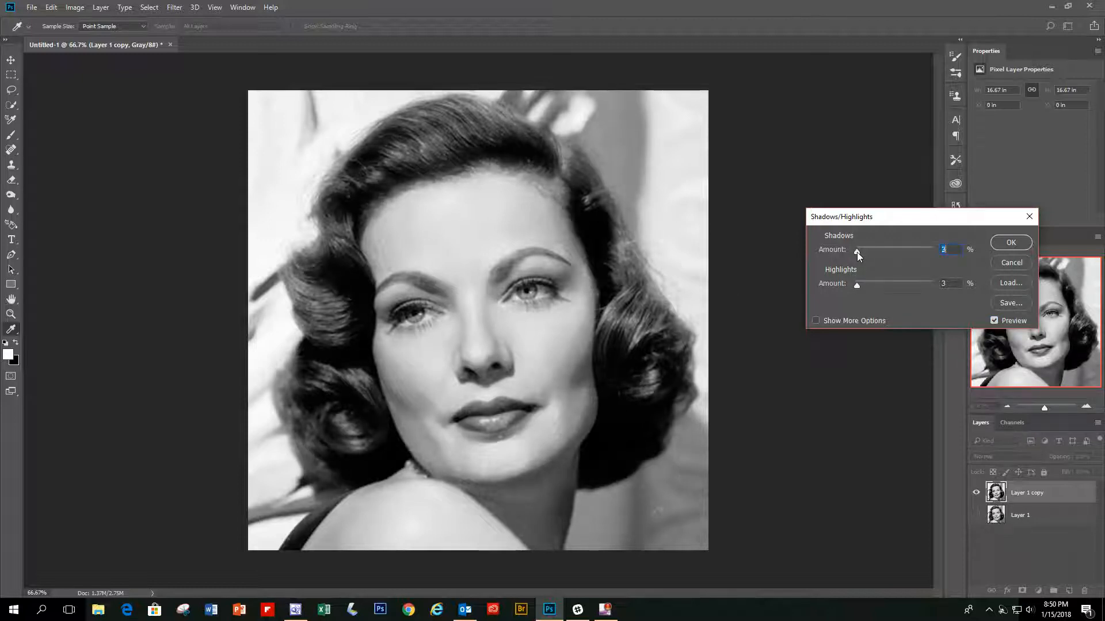
left_click_drag(858, 251, 860, 250)
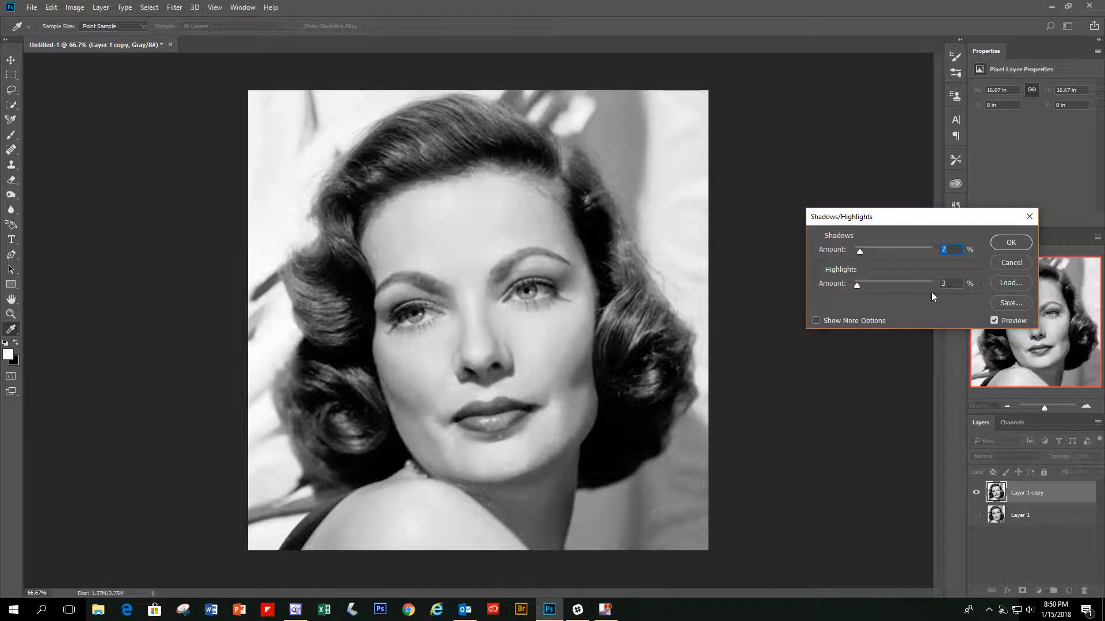
left_click(992, 320)
left_click(992, 320)
left_click(992, 320)
left_click(992, 320)
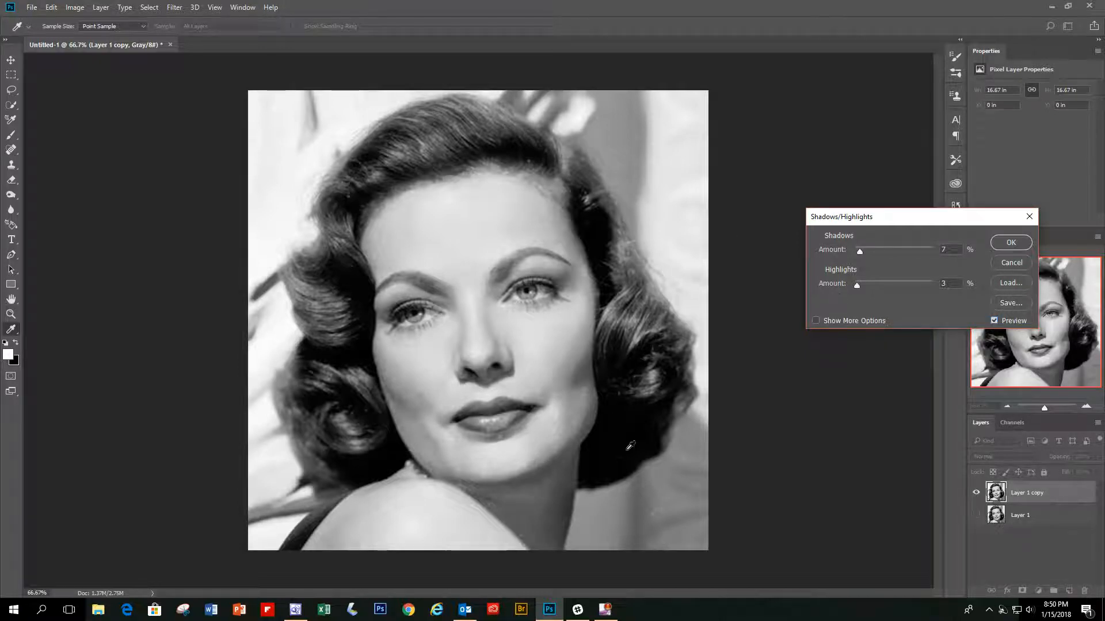
left_click(1010, 243)
key("b")
Show Layer 1 and toggle the duplicate layer's visibility to compare the adjusted portrait with the original
left_click(976, 515)
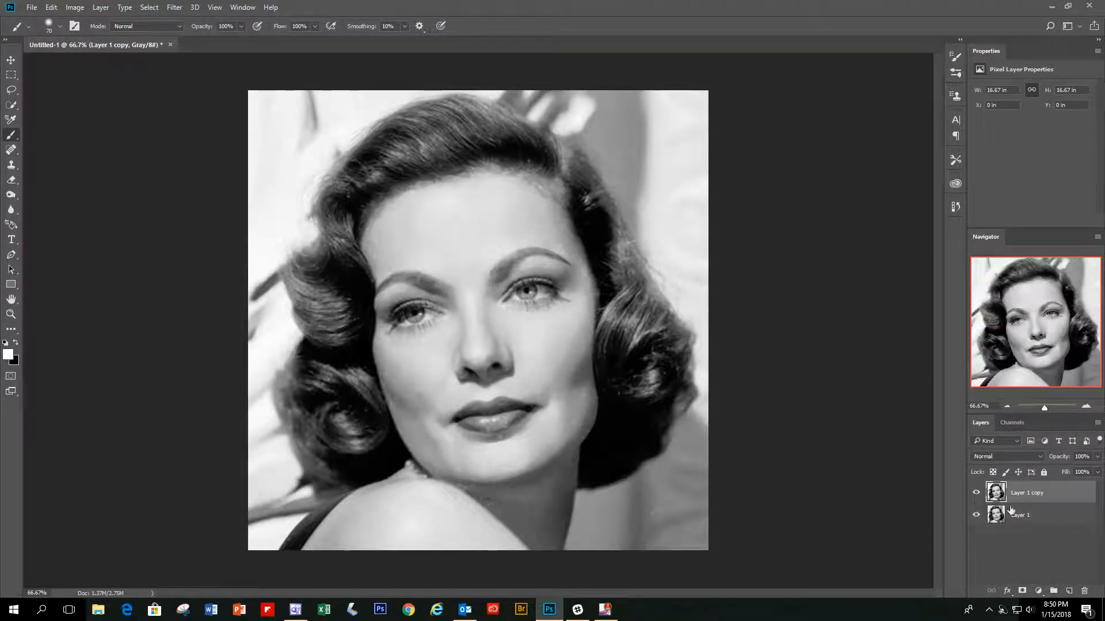
left_click(977, 493)
left_click(976, 493)
Select the skin of the face, neck and shoulder with Quick Selection, check it in Quick Mask, and hide Layer 1
left_click(11, 106)
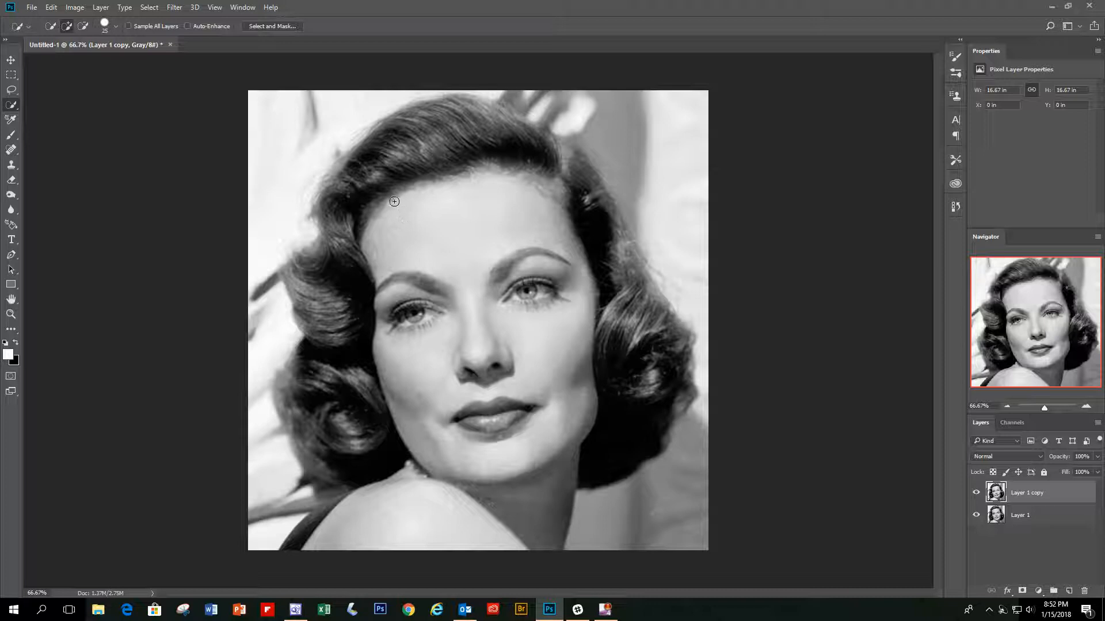
mouse_move(394, 202)
left_mouse_down()
mouse_move(427, 241)
mouse_move(475, 199)
mouse_move(521, 276)
mouse_move(561, 289)
mouse_move(557, 421)
left_mouse_up()
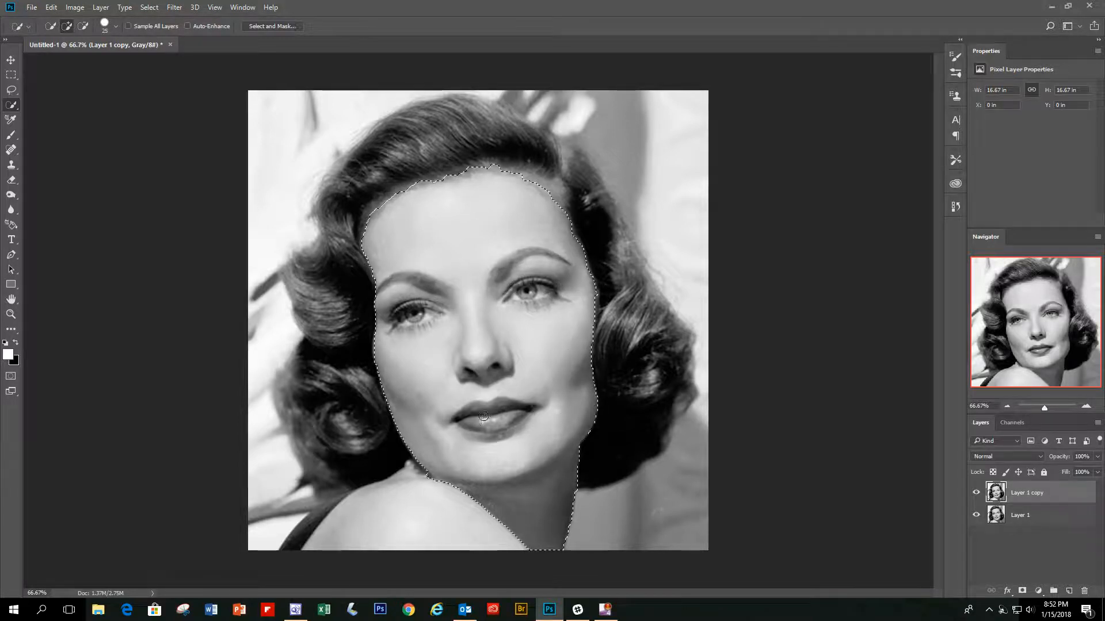
left_click_drag(446, 495, 436, 510)
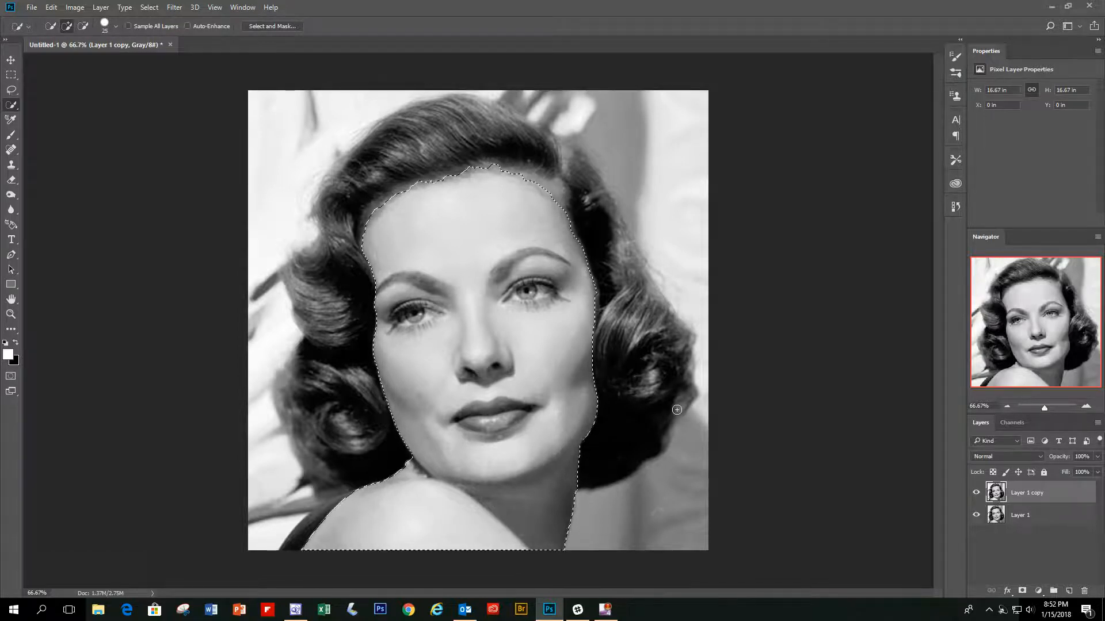
key("q")
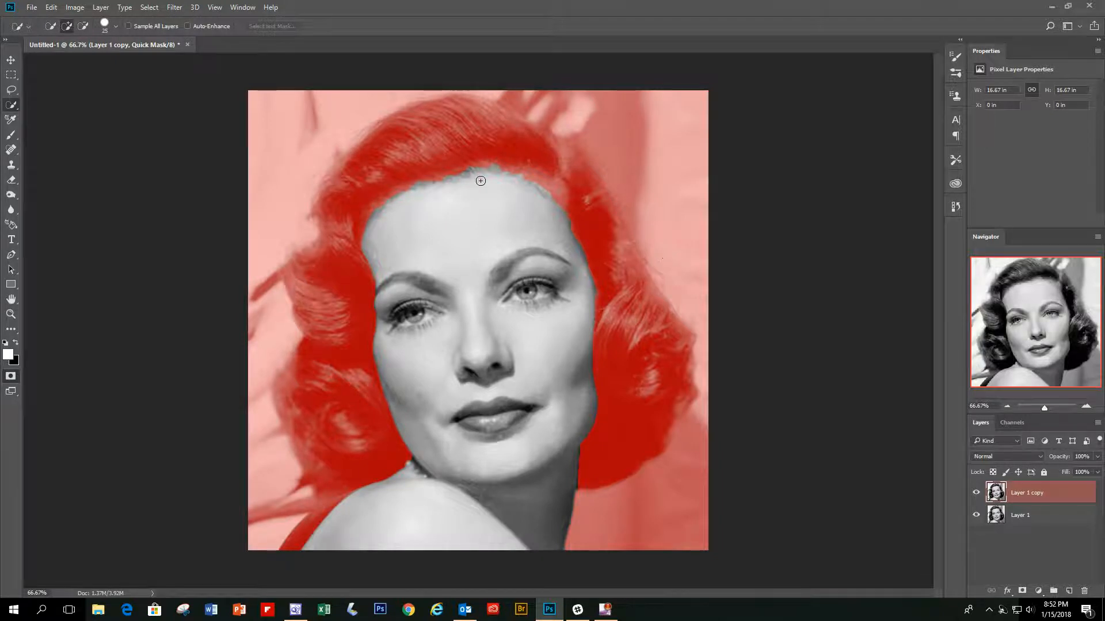
key("q")
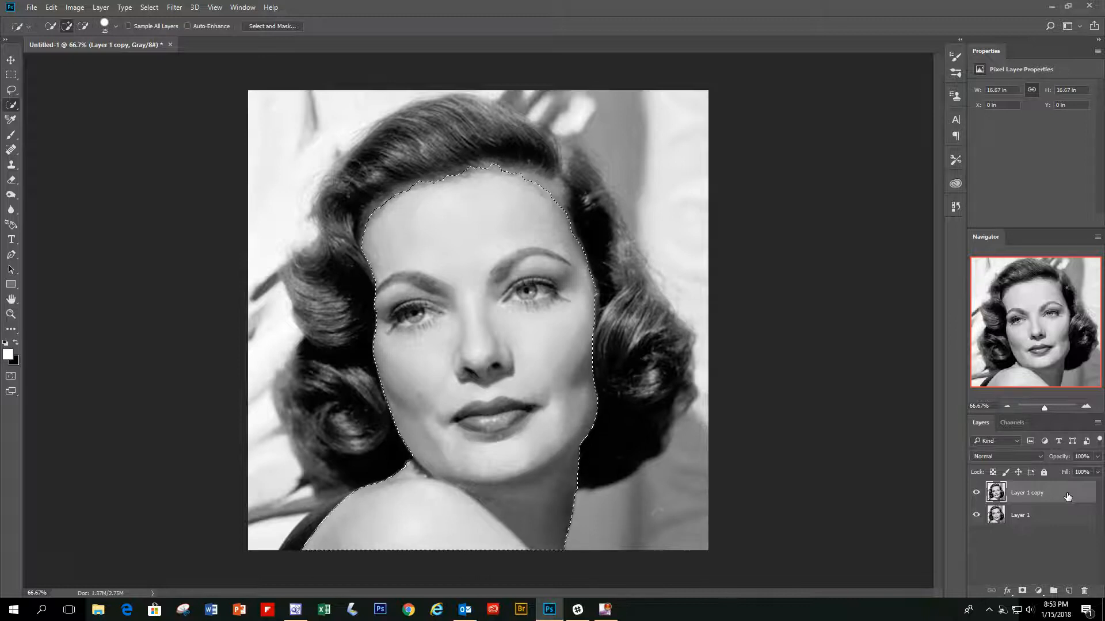
left_click(976, 515)
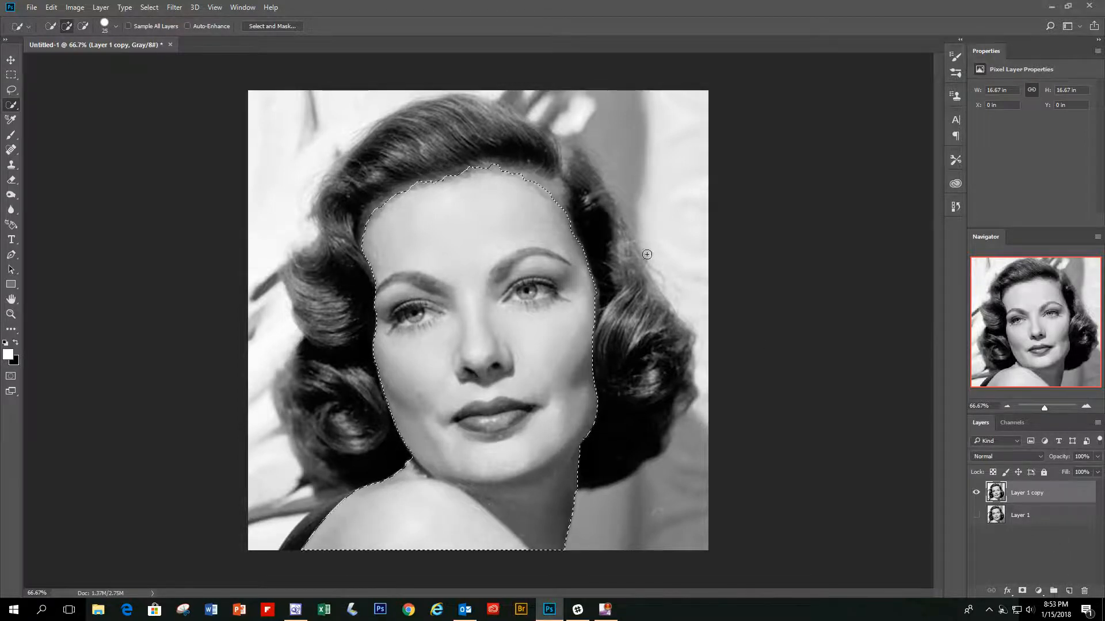
left_click(95, 9)
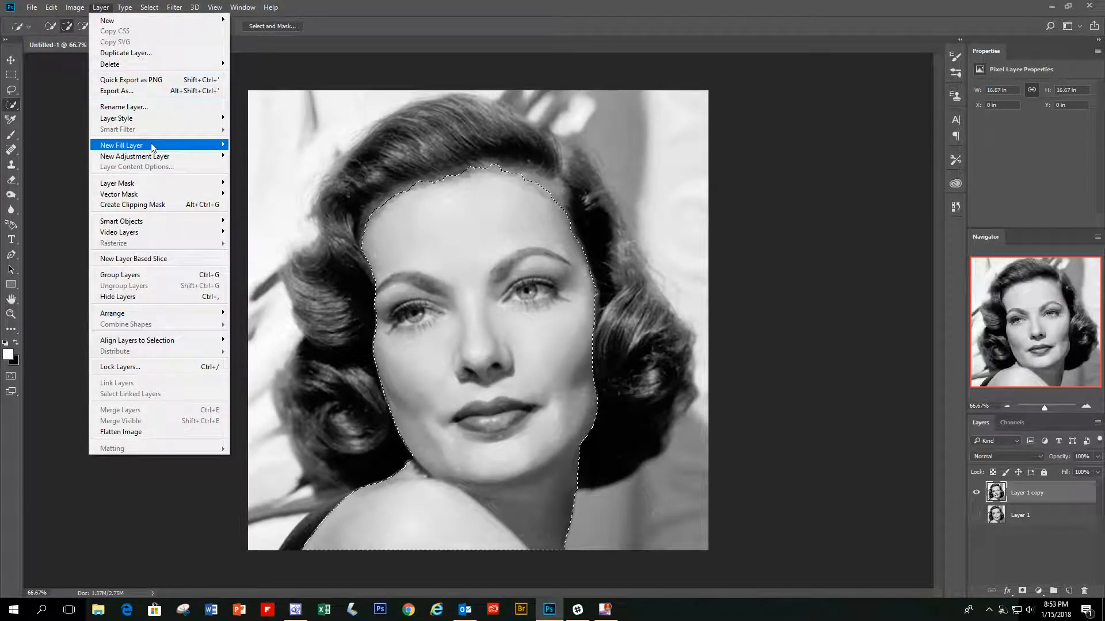
mouse_move(152, 145)
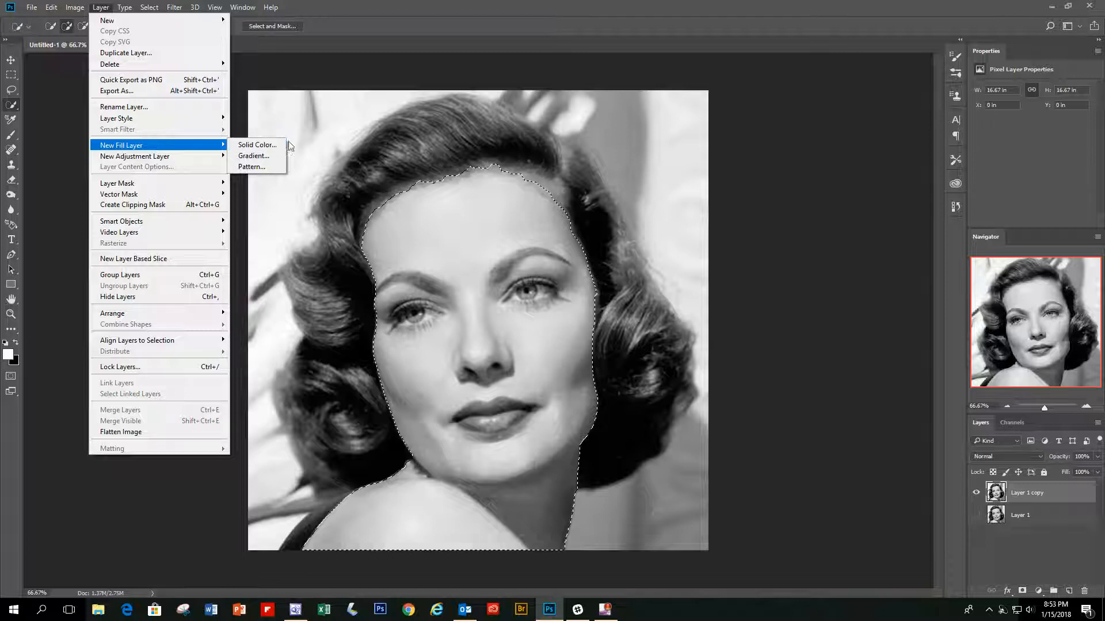
mouse_move(182, 157)
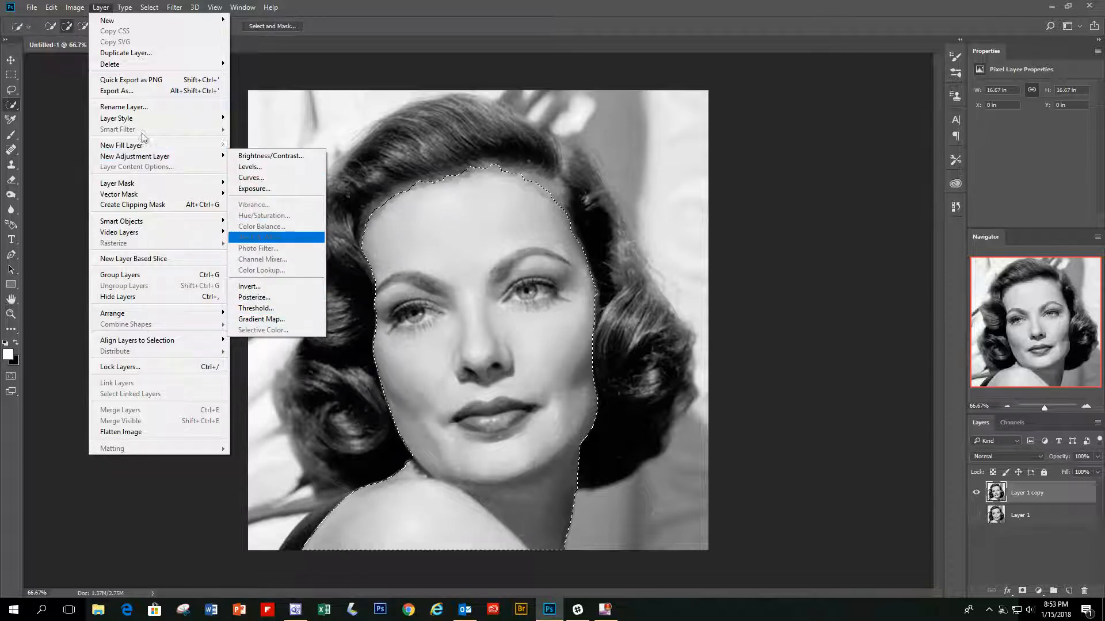
right_click(1062, 493)
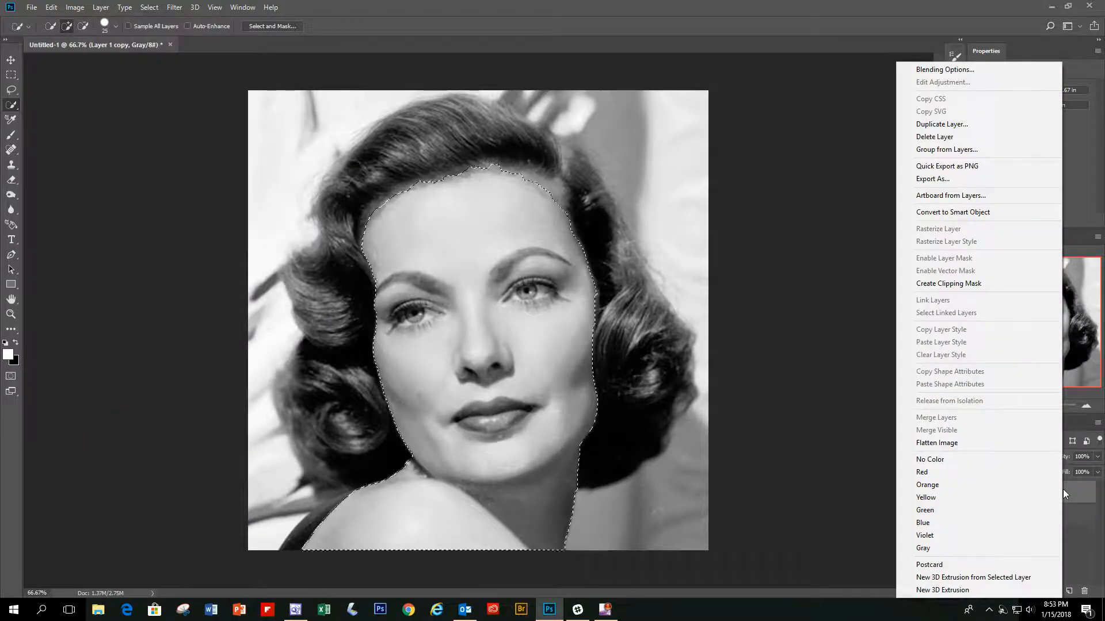
left_click(824, 416)
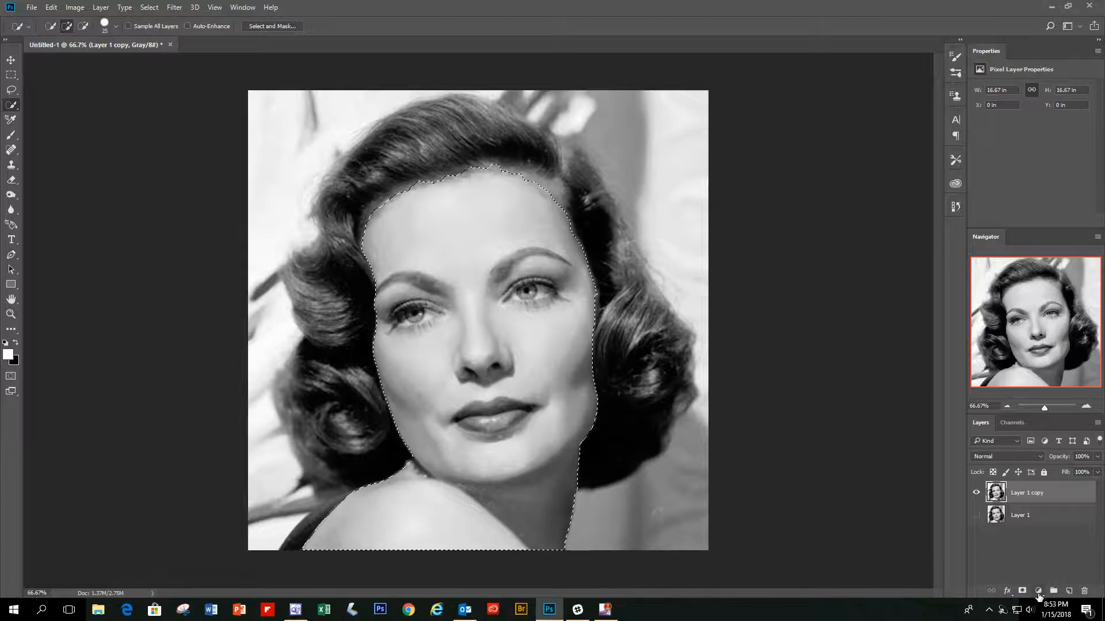
left_click(1038, 592)
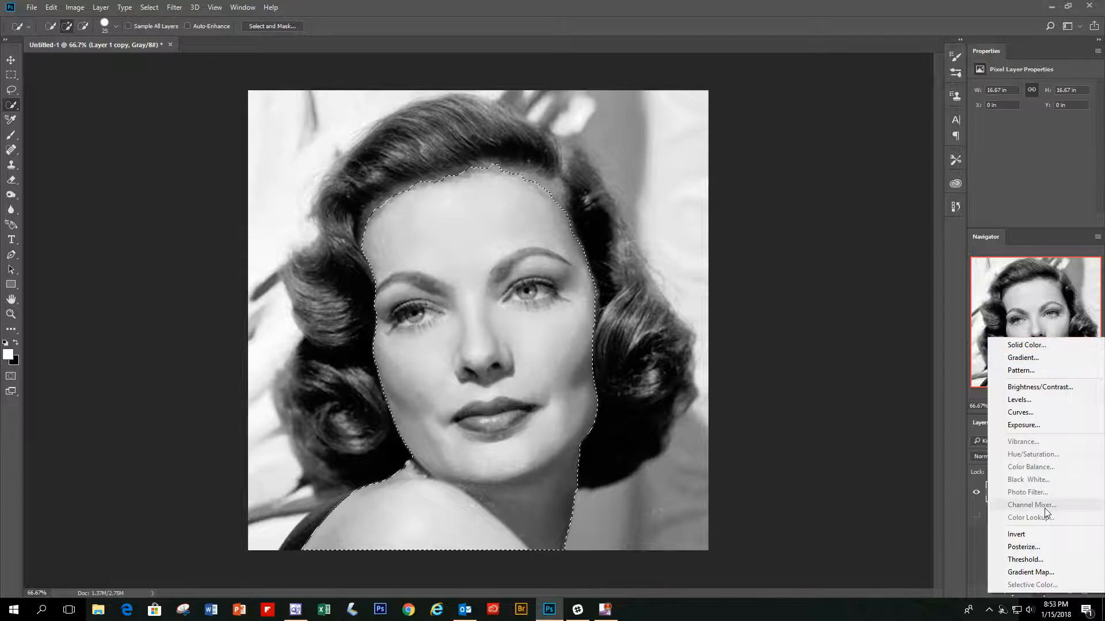
left_click(1037, 345)
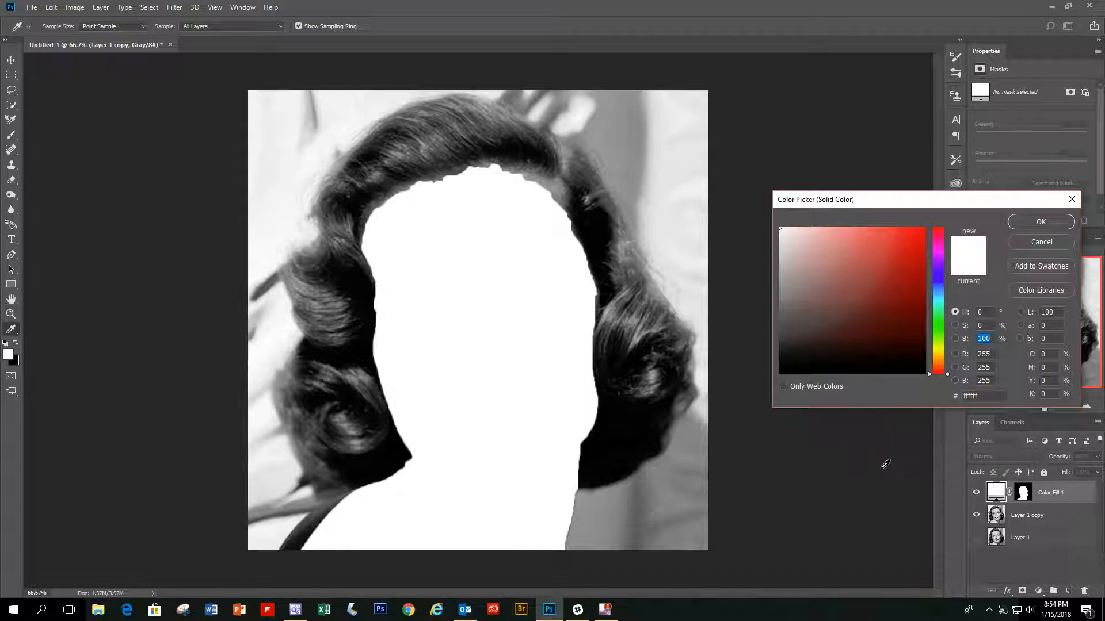
left_click_drag(948, 375, 945, 365)
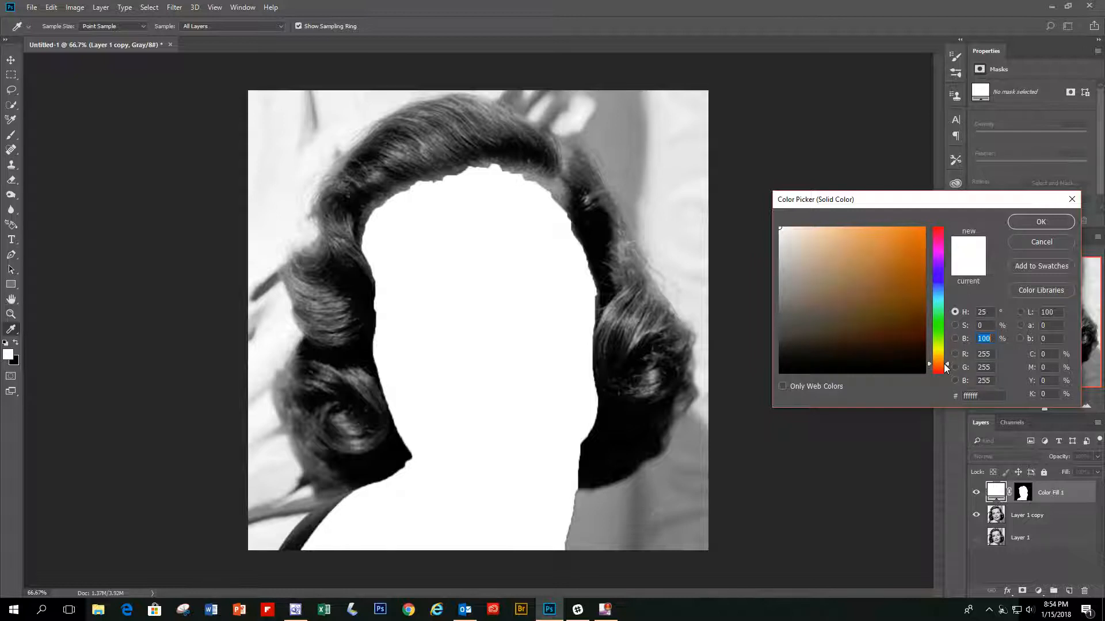
left_click(869, 313)
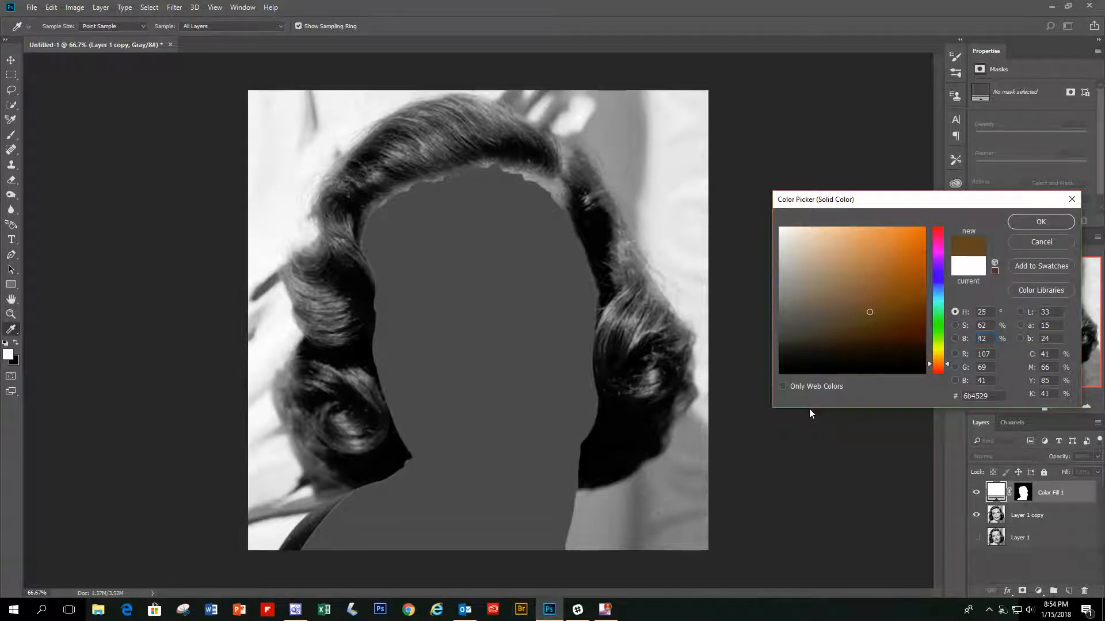
left_click(1042, 243)
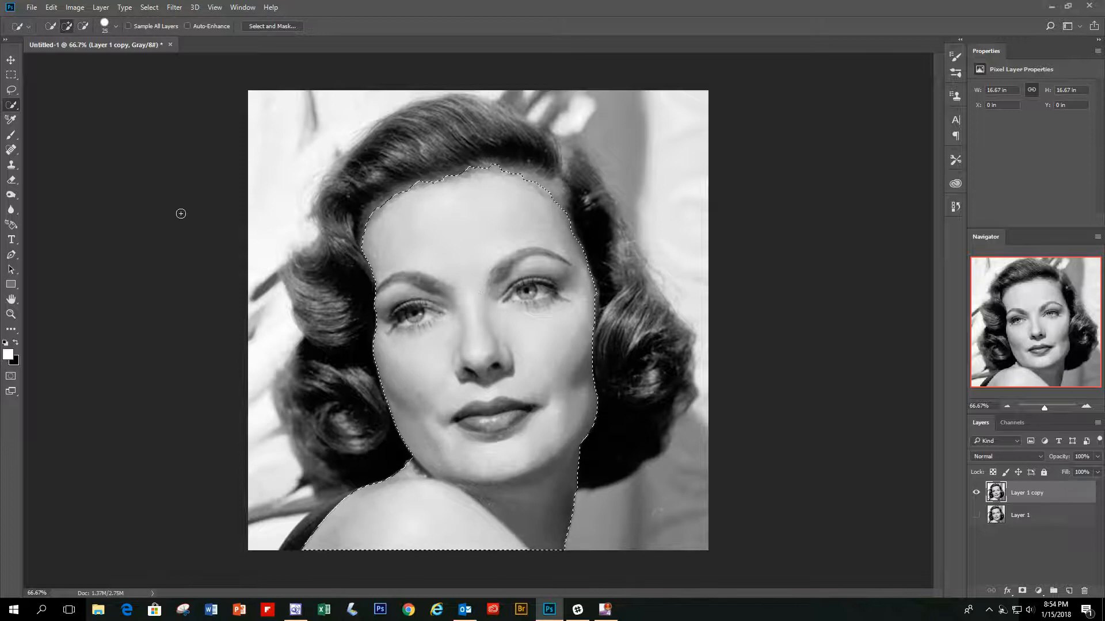
Convert the grayscale document to RGB Color mode without merging its layers
left_click(75, 7)
mouse_move(90, 23)
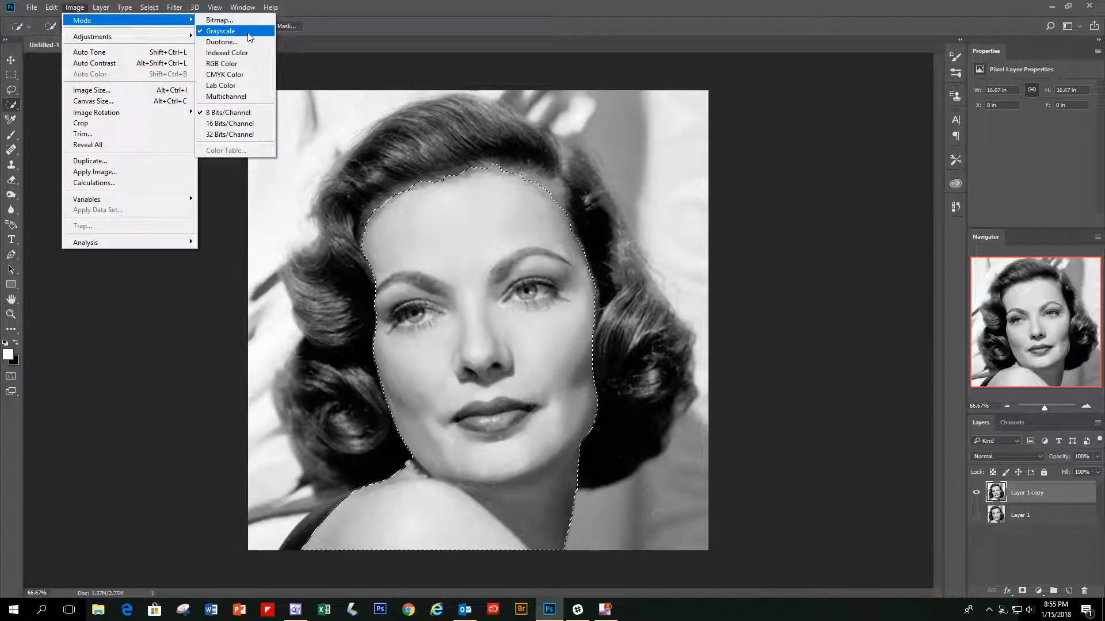
left_click(237, 67)
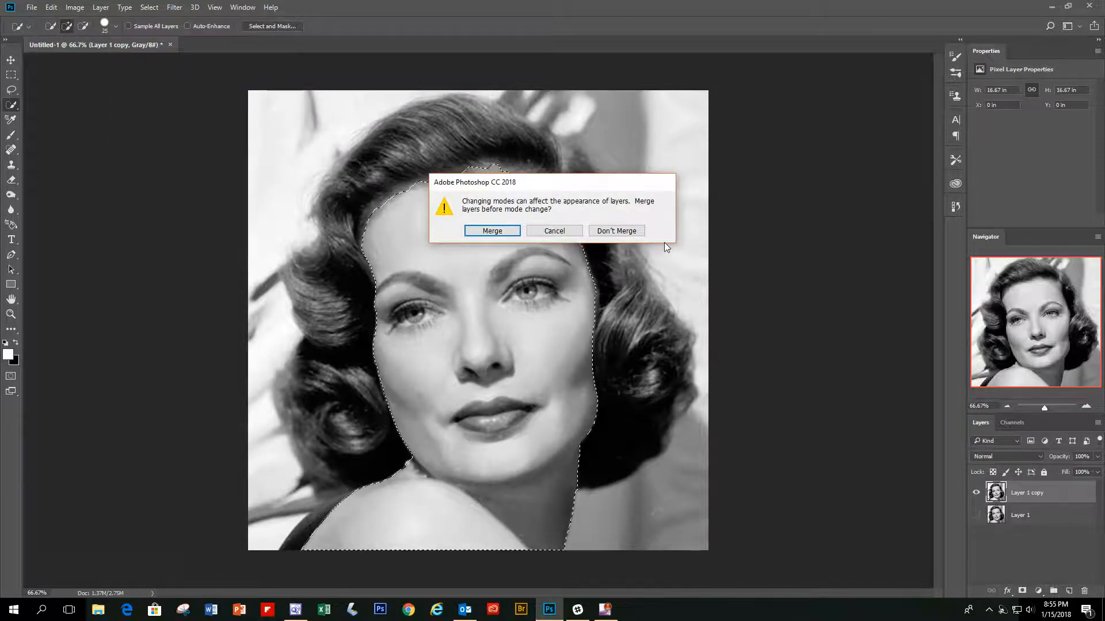
left_click(635, 233)
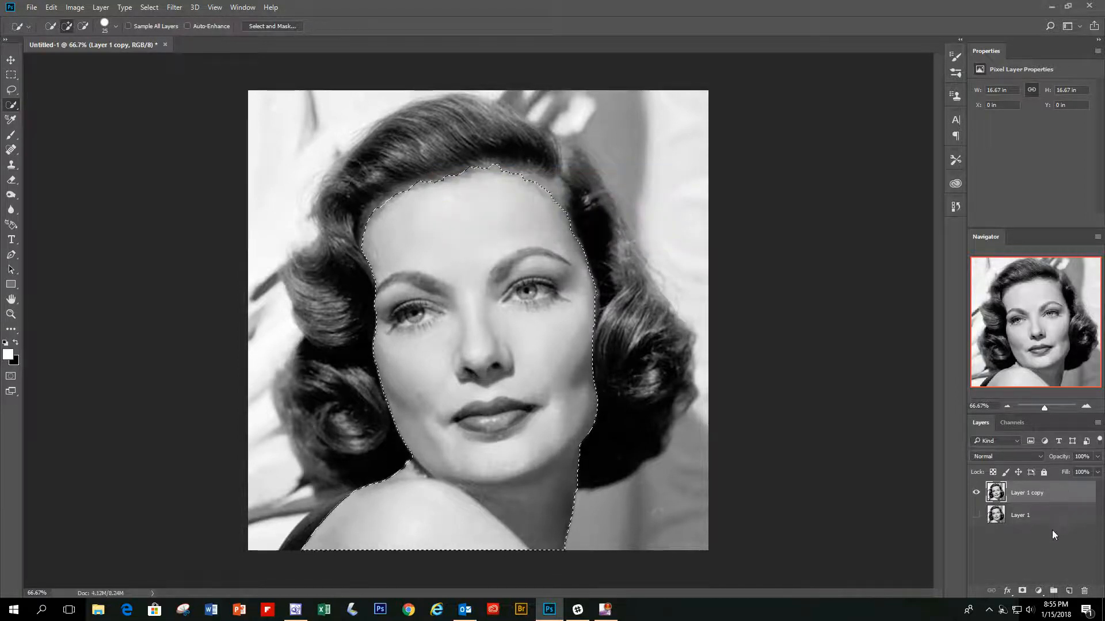
Add a Solid Color fill layer masked to the skin selection, using the brown color 6d5238
left_click(1039, 593)
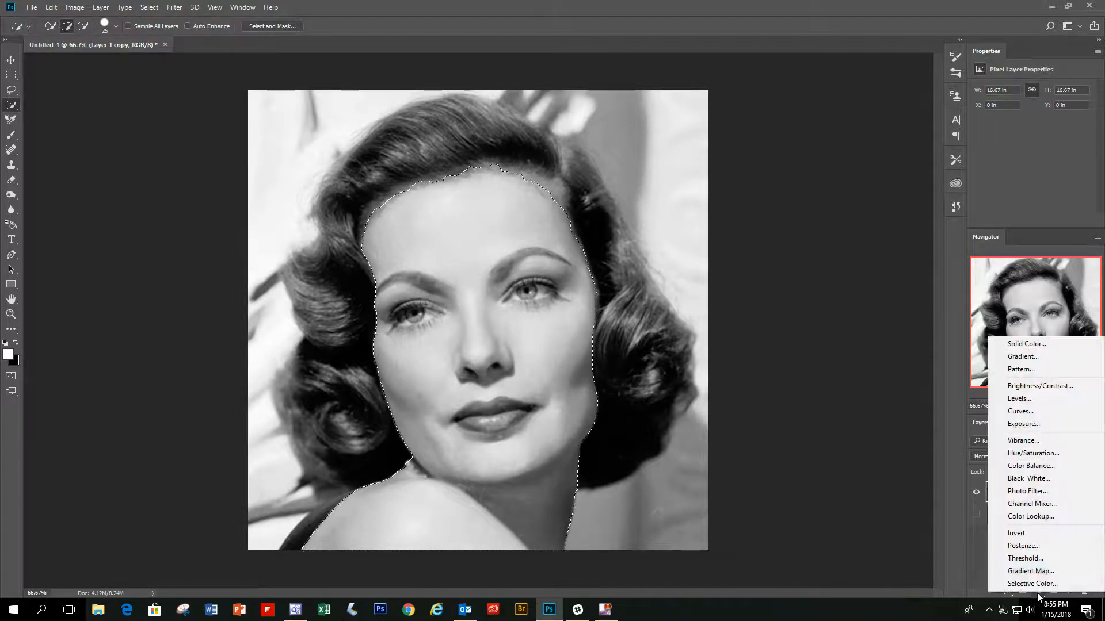
left_click(1026, 344)
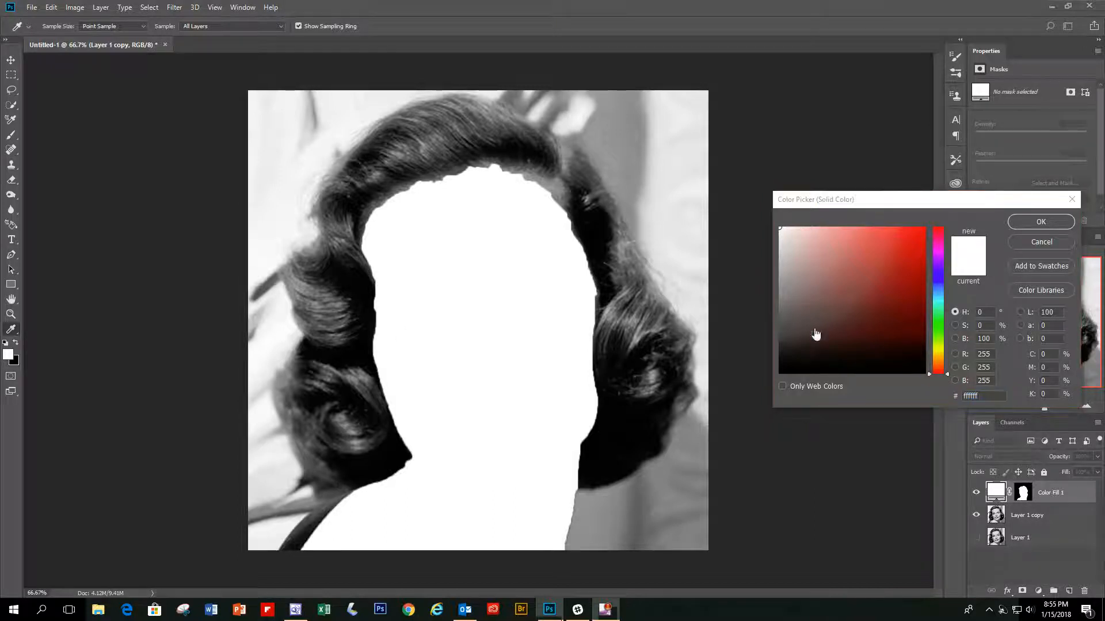
left_click(948, 380)
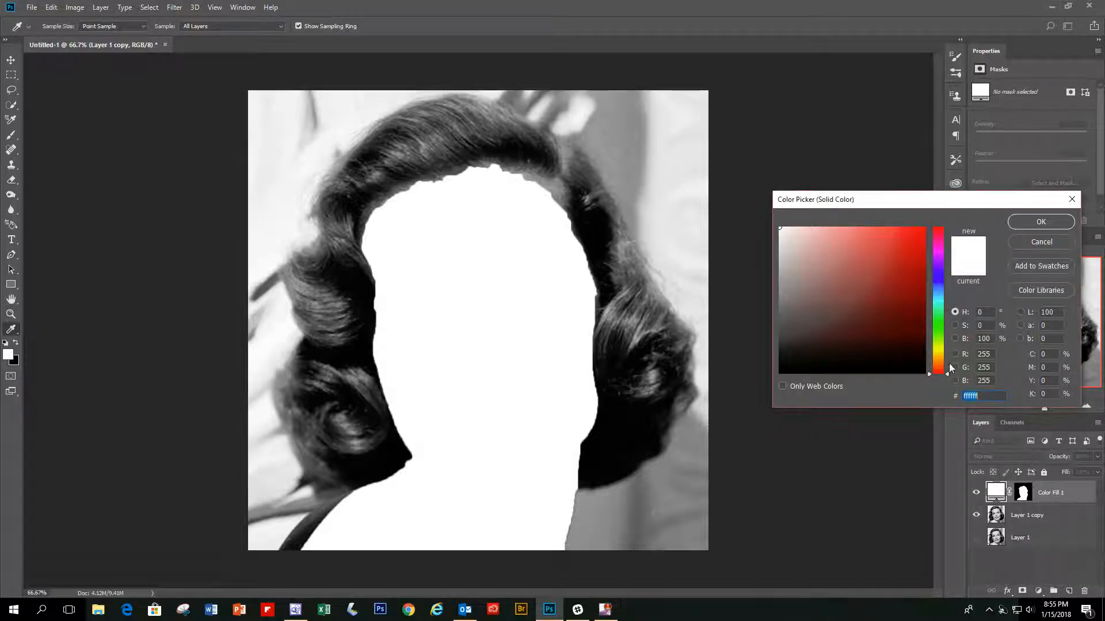
left_click_drag(948, 376, 949, 366)
mouse_move(876, 326)
left_mouse_down()
mouse_move(855, 332)
mouse_move(865, 302)
mouse_move(873, 316)
mouse_move(851, 311)
left_mouse_up()
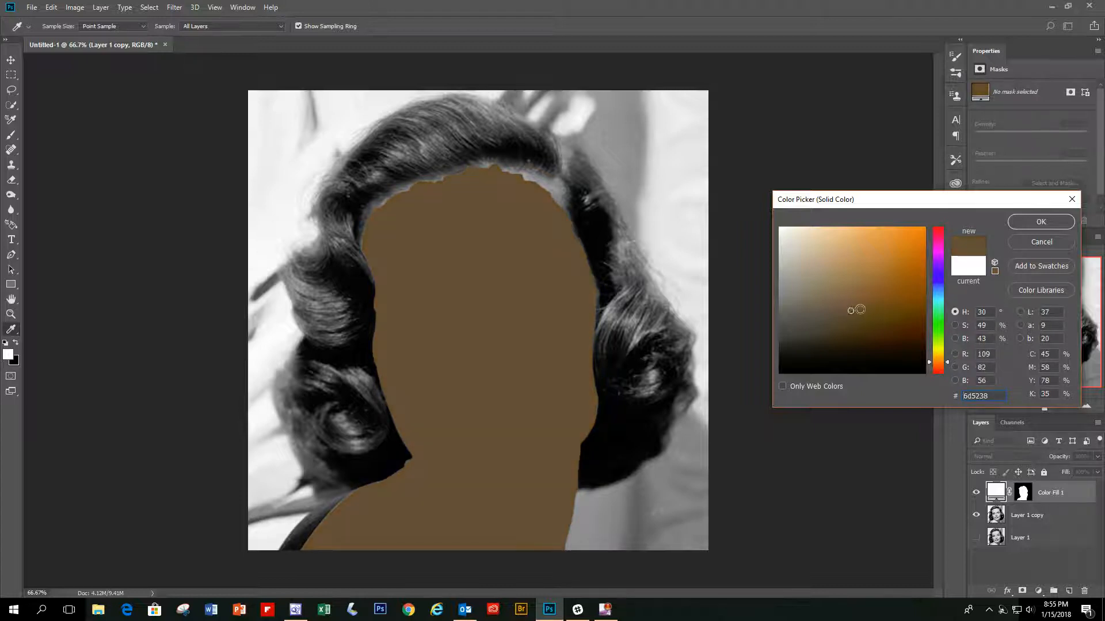
left_click(1019, 223)
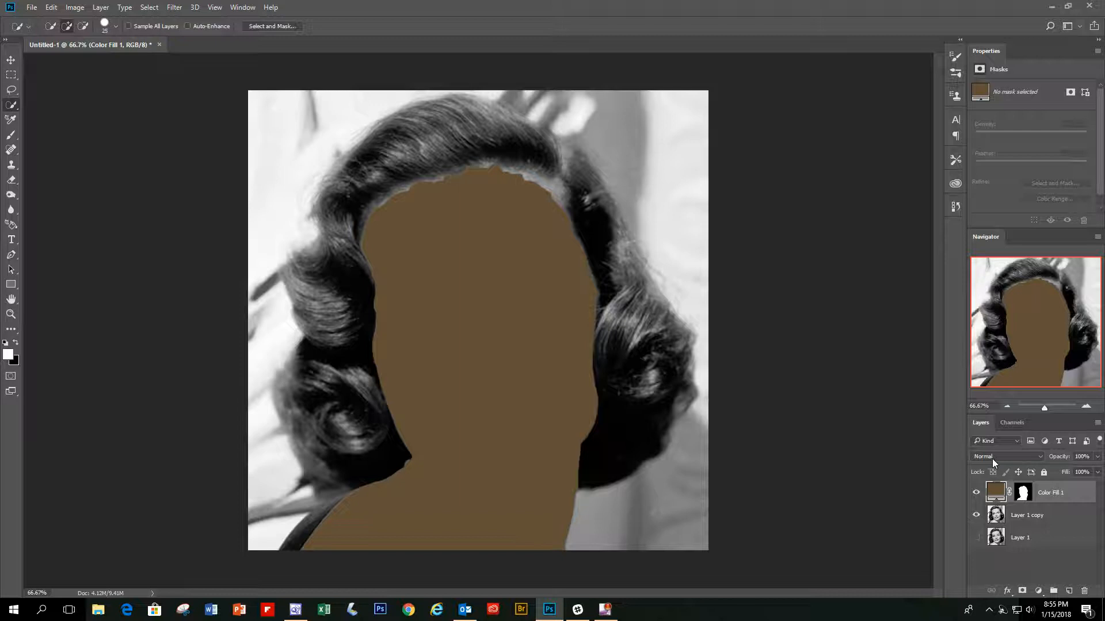
Set the brown skin fill layer's blend mode to Color and check the tint at a smaller zoom
left_click(1041, 456)
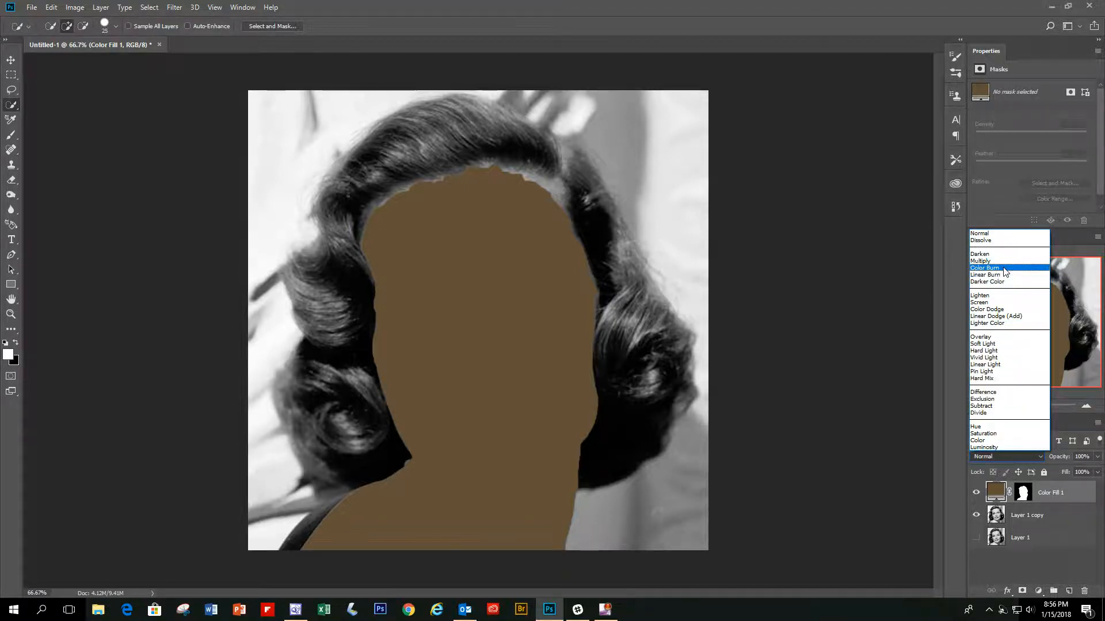
left_click(1020, 441)
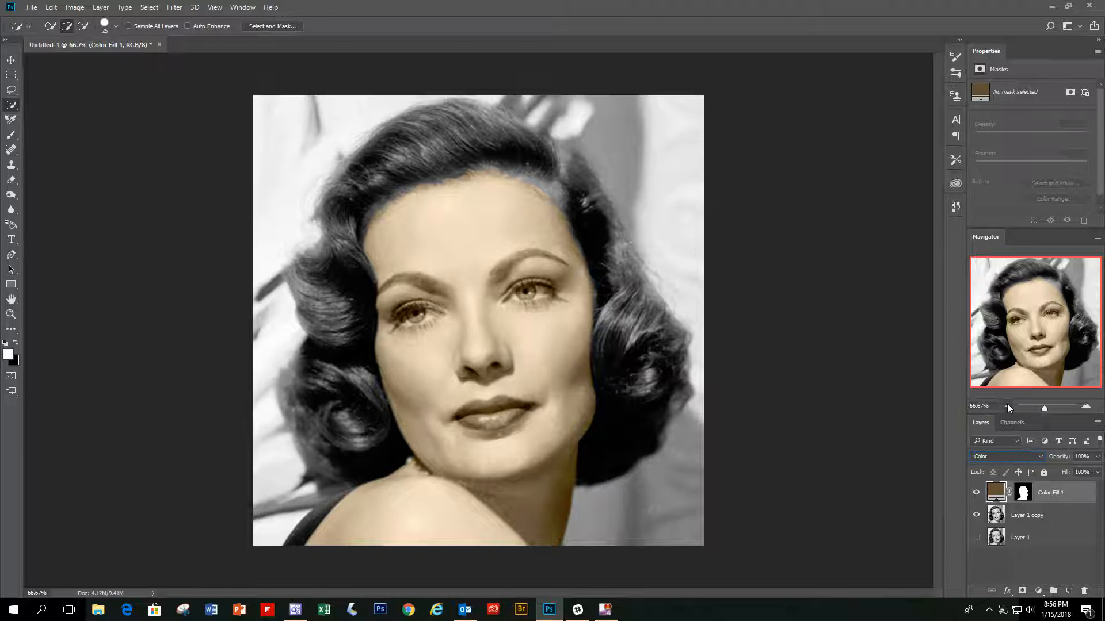
left_click(1006, 406)
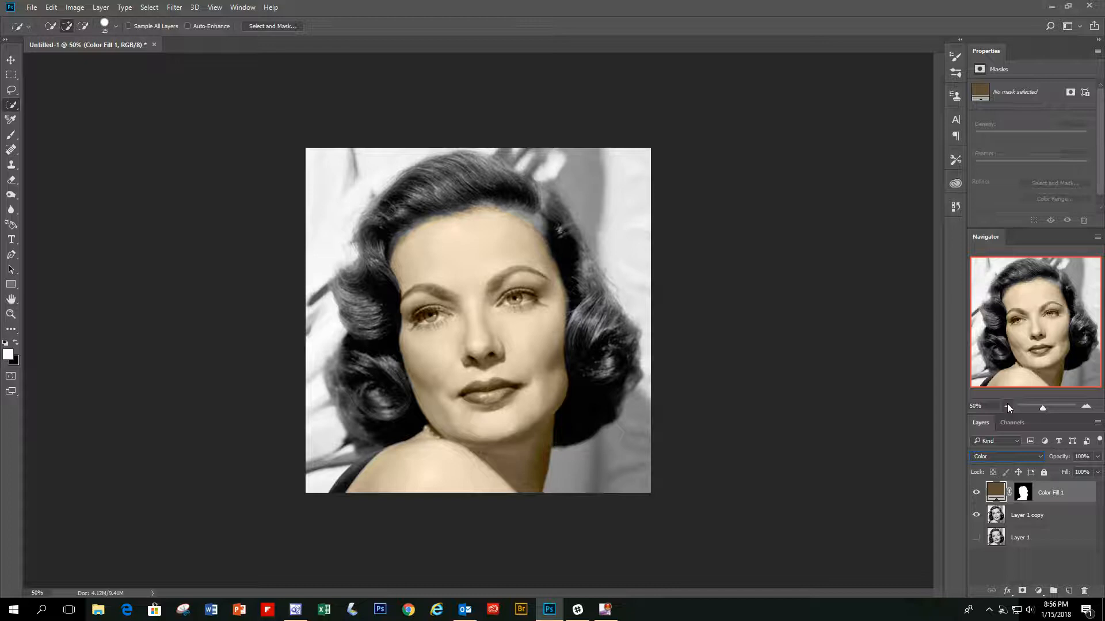
left_click(1086, 406)
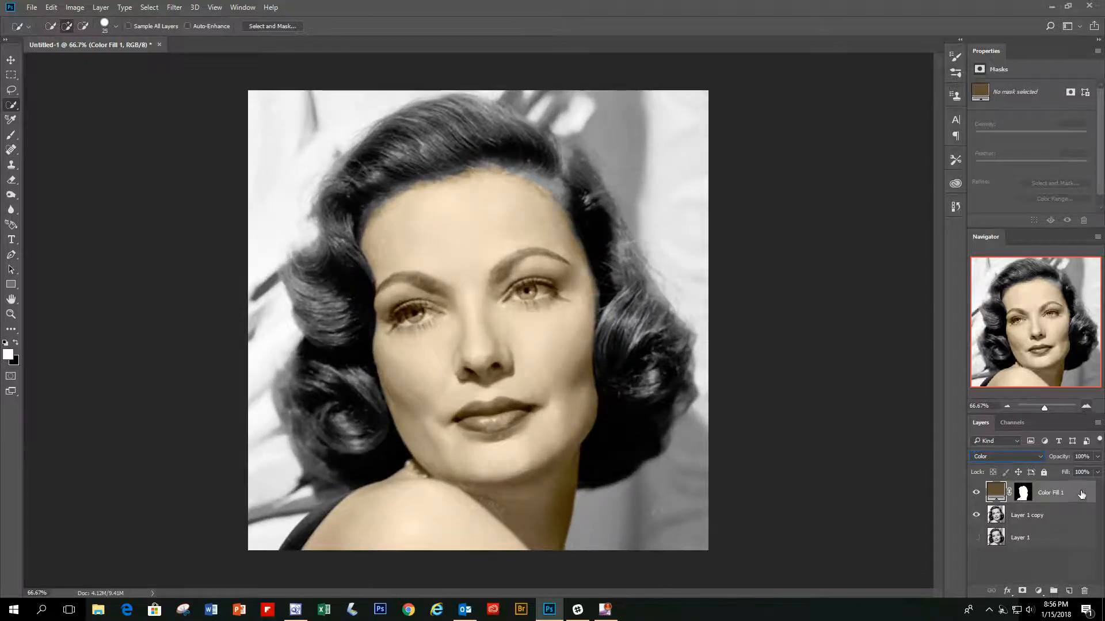
Add a second Solid Color fill layer above the brown one, using the dark red 691a1a
left_click(1038, 591)
left_click(1028, 341)
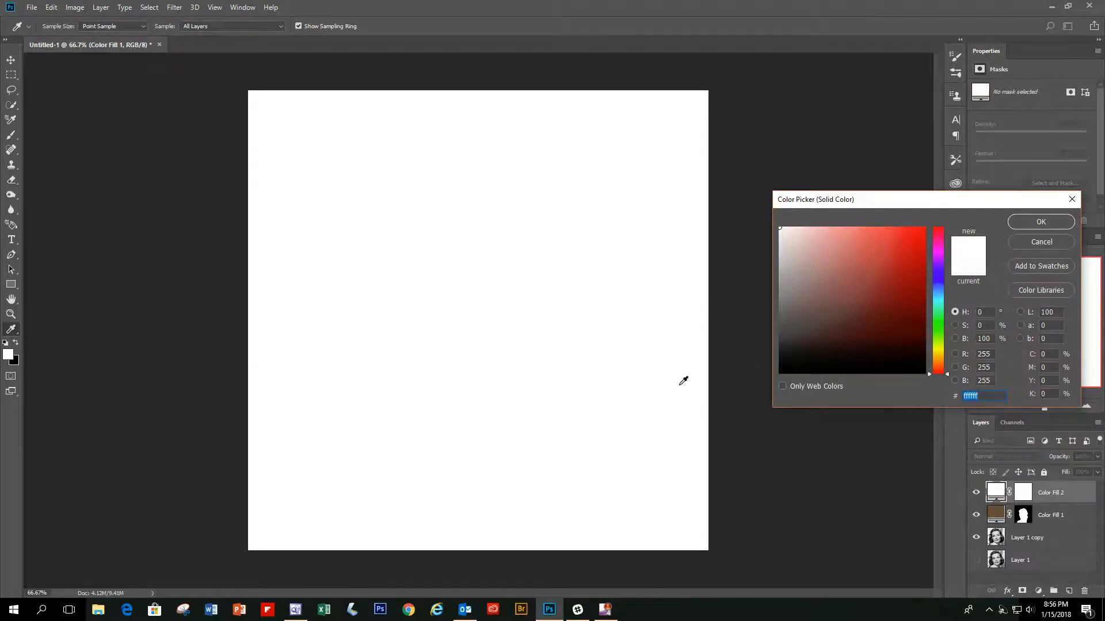
mouse_move(947, 374)
left_mouse_down()
mouse_move(949, 361)
mouse_move(950, 381)
left_mouse_up()
left_click_drag(887, 300, 890, 314)
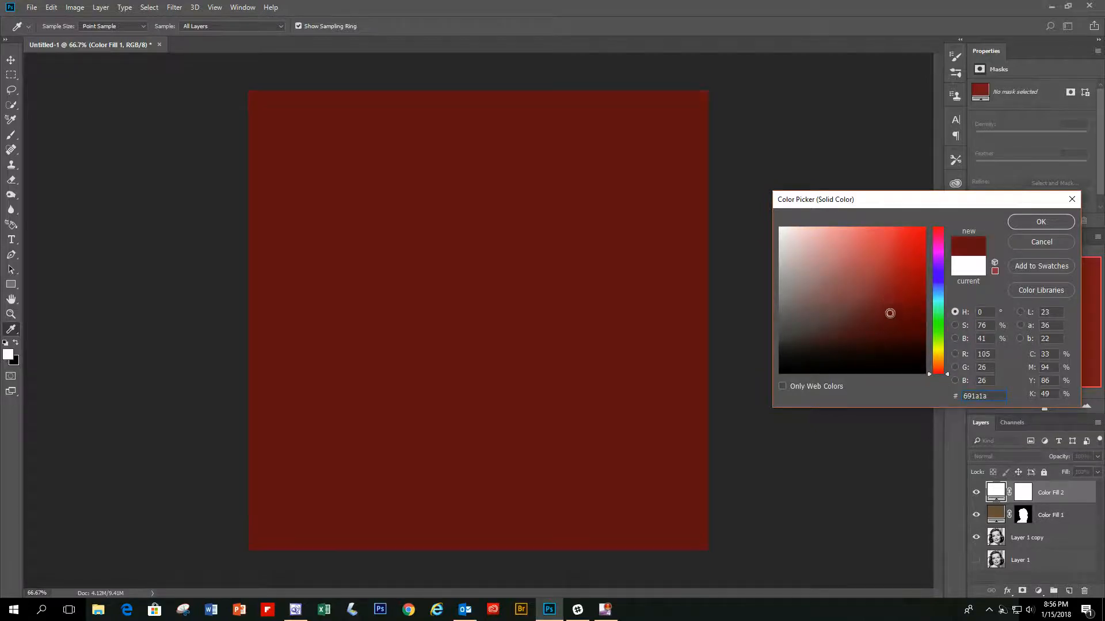
left_click(1022, 221)
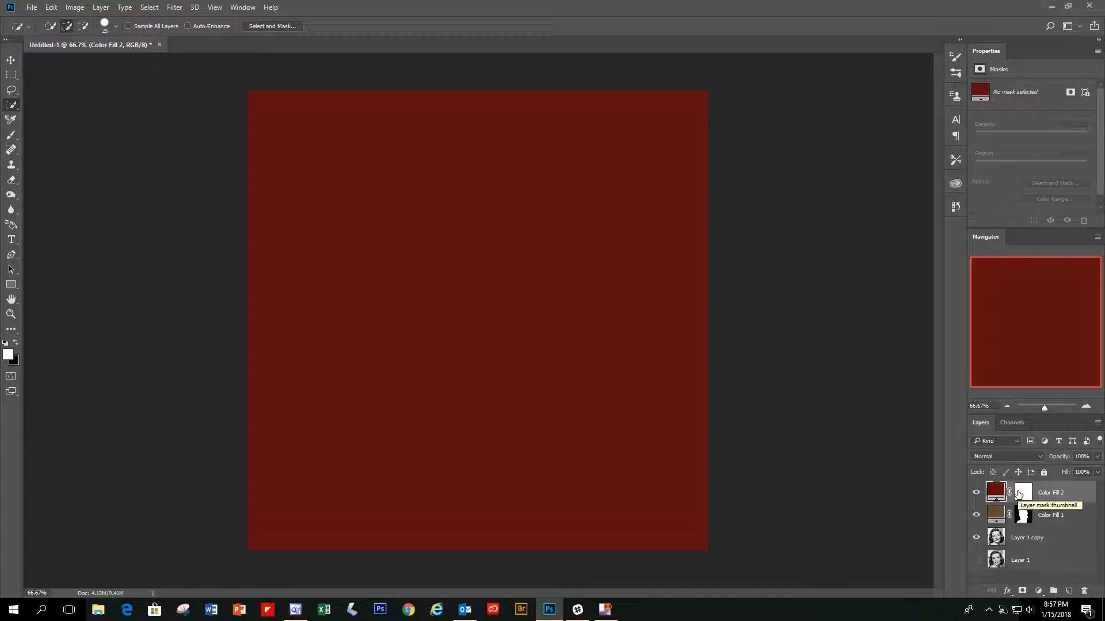
Clip the dark red fill layer to the brown fill layer beneath it so it tints only the skin
left_click(976, 494)
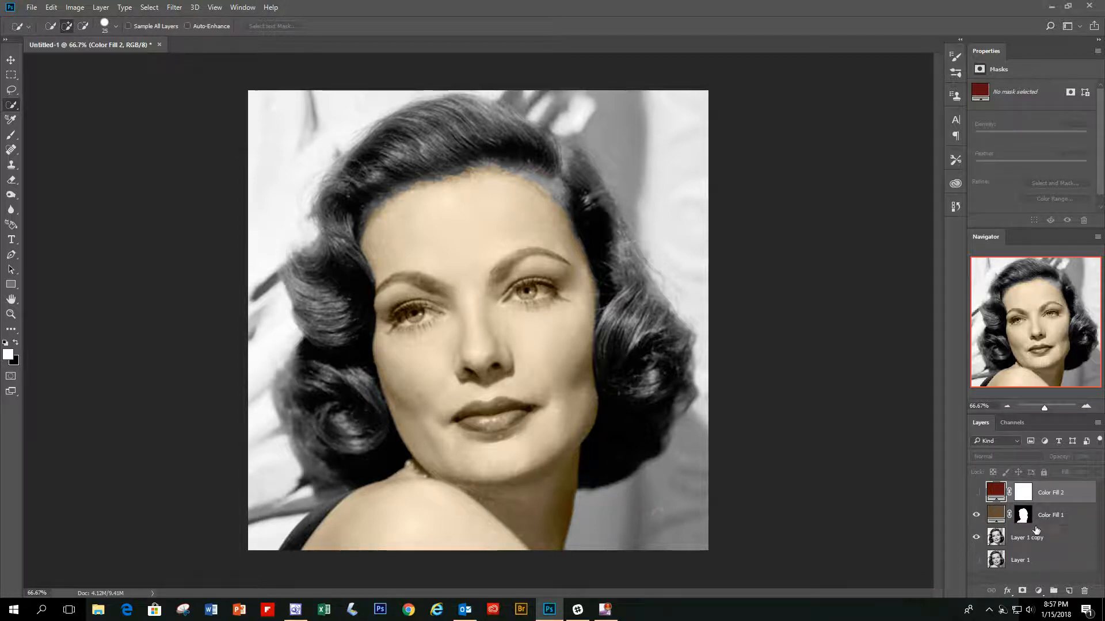
left_click(977, 495)
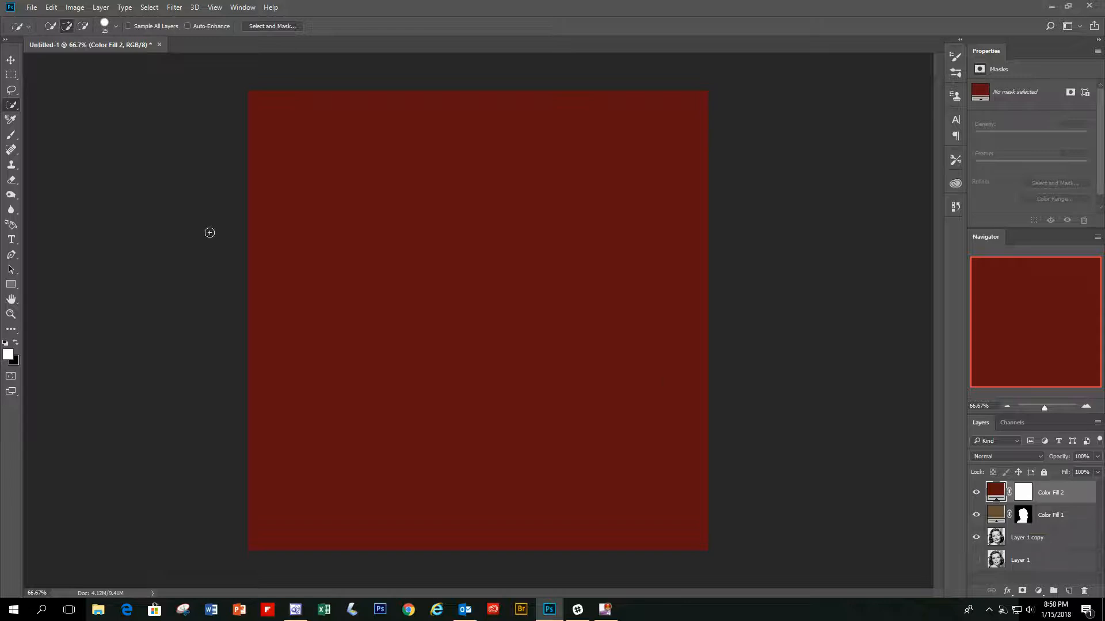
left_click(96, 6)
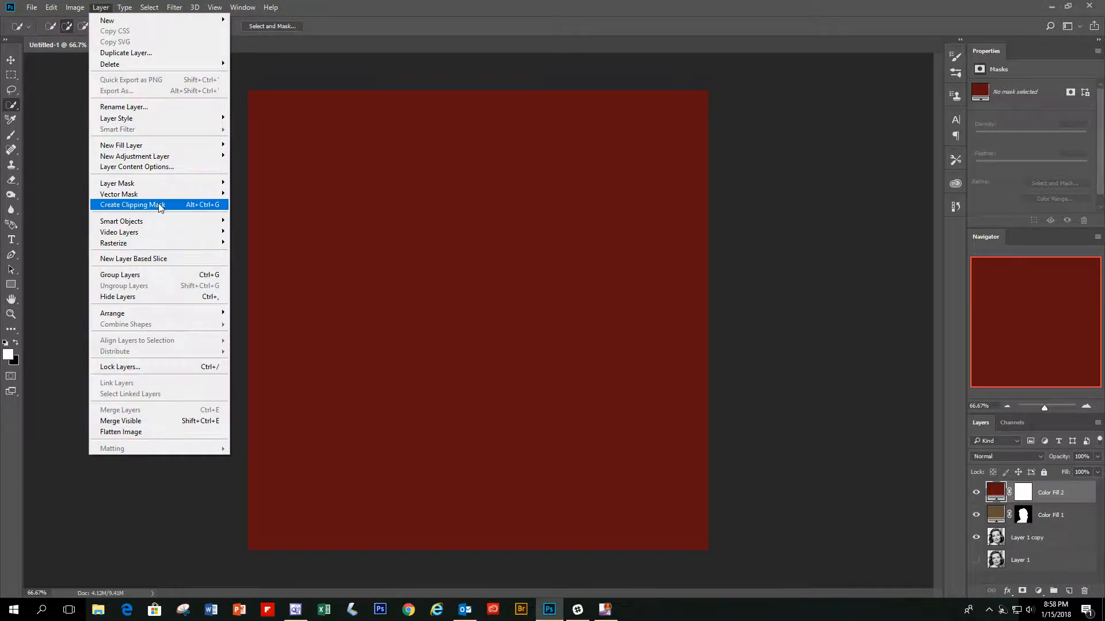
right_click(1072, 492)
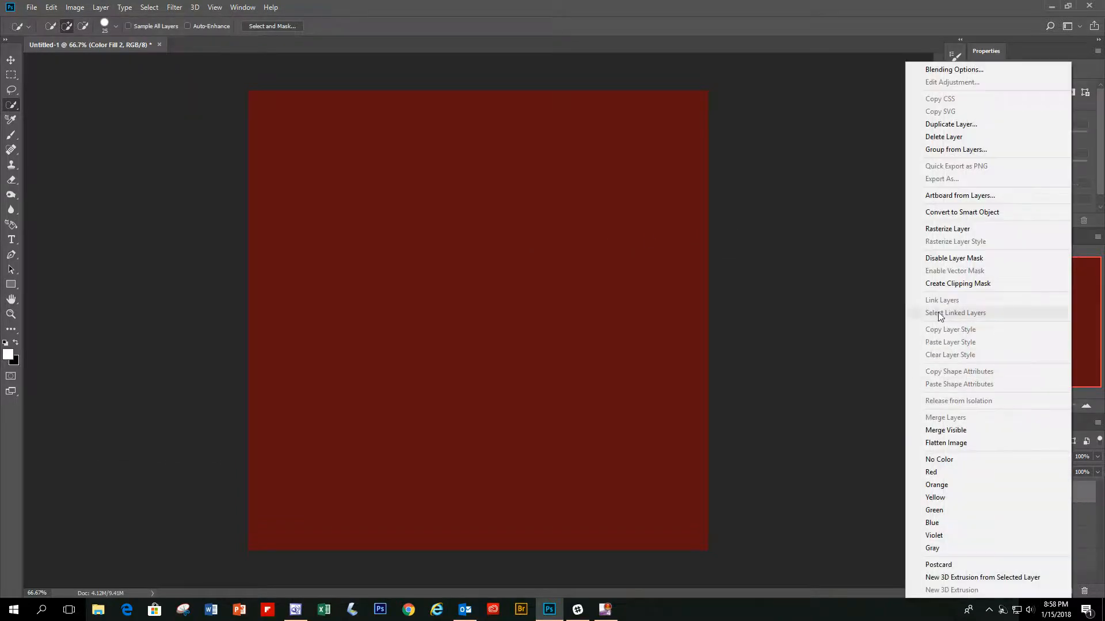
left_click(828, 297)
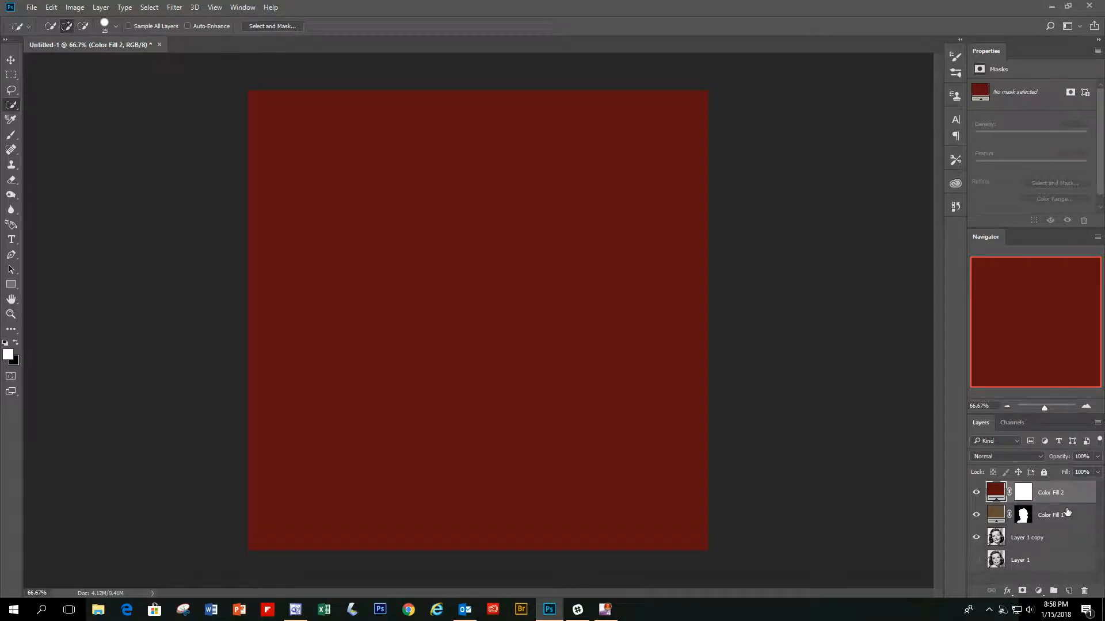
left_click_drag(1067, 512, 1010, 500)
left_click(1010, 499, "alt")
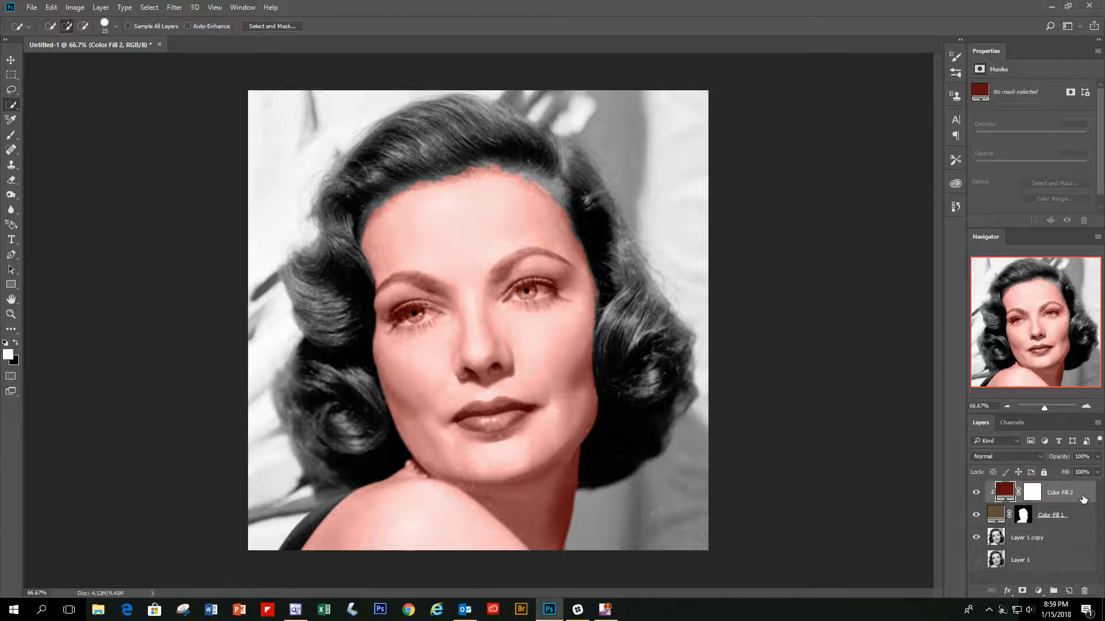
Set the clipped red fill layer to Color blend mode at 30% opacity and compare the portrait with and without it
left_click(1039, 458)
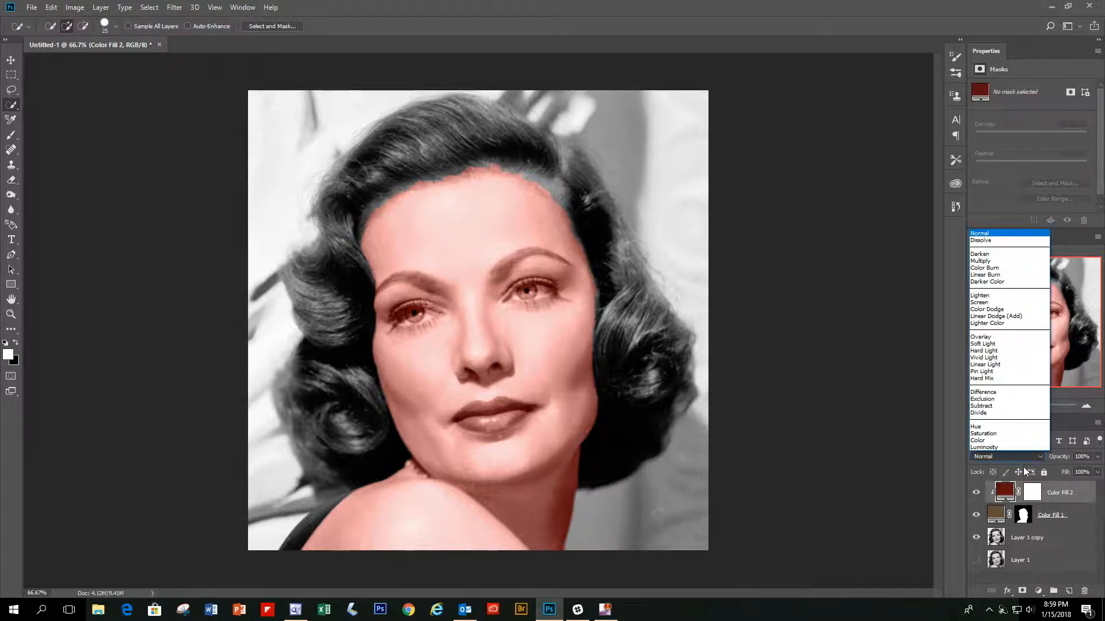
left_click(984, 440)
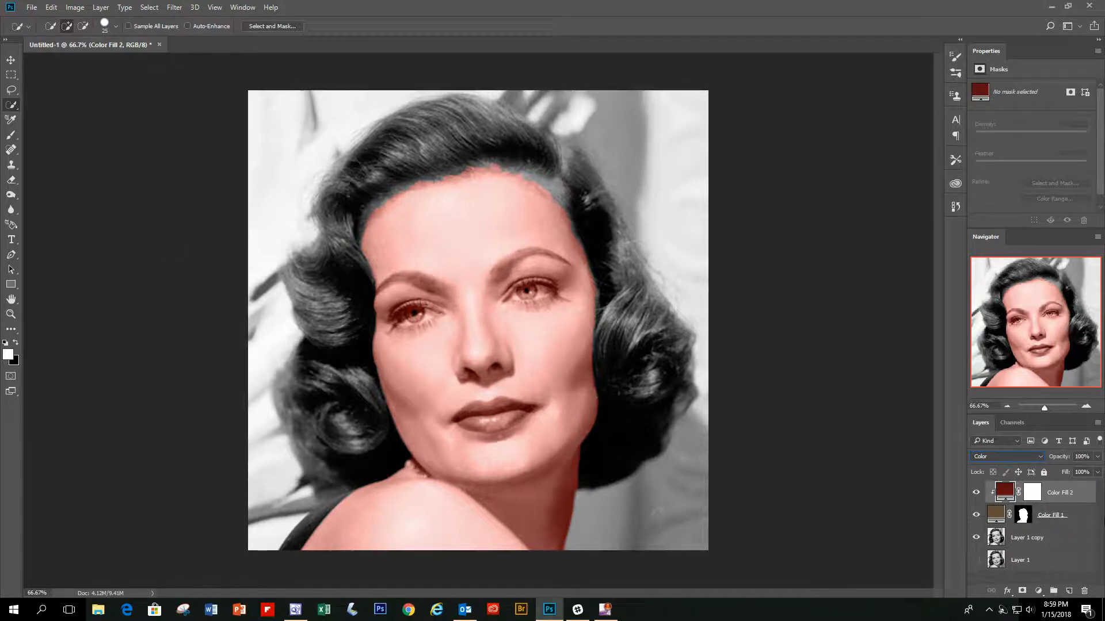
left_click(1097, 458)
left_click_drag(1096, 471, 1076, 473)
left_click_drag(1066, 475, 1064, 475)
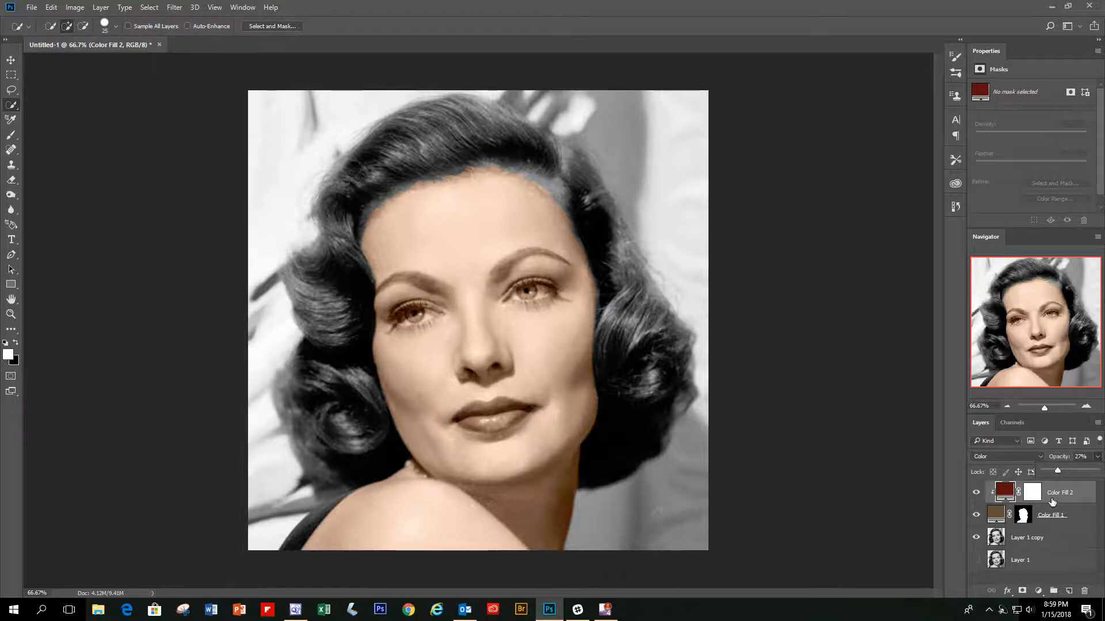
left_click_drag(1058, 472, 1057, 471)
left_click(976, 494)
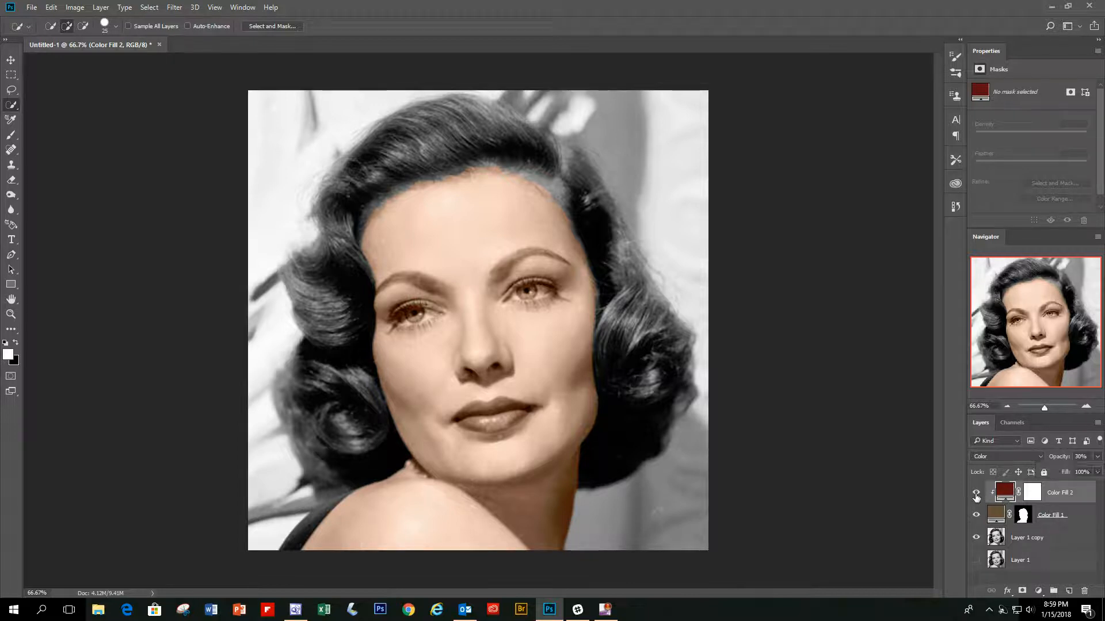
left_click(976, 494)
left_click(1008, 406)
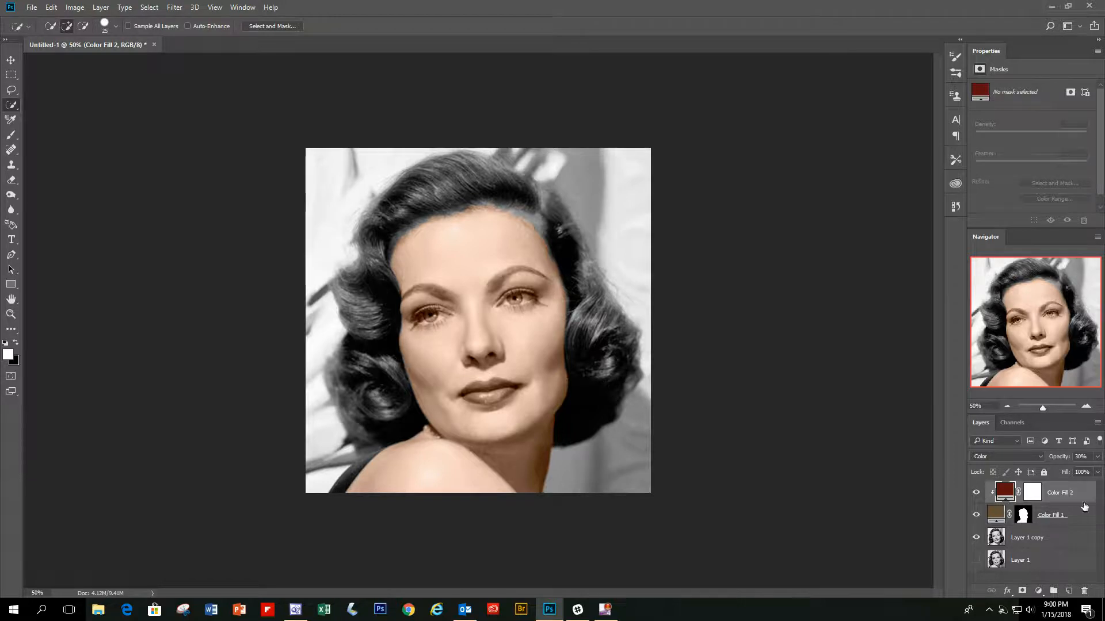
Paint both lips black on the brown fill layer's mask with a 15 px brush to remove the skin tint from them
left_click(1079, 519)
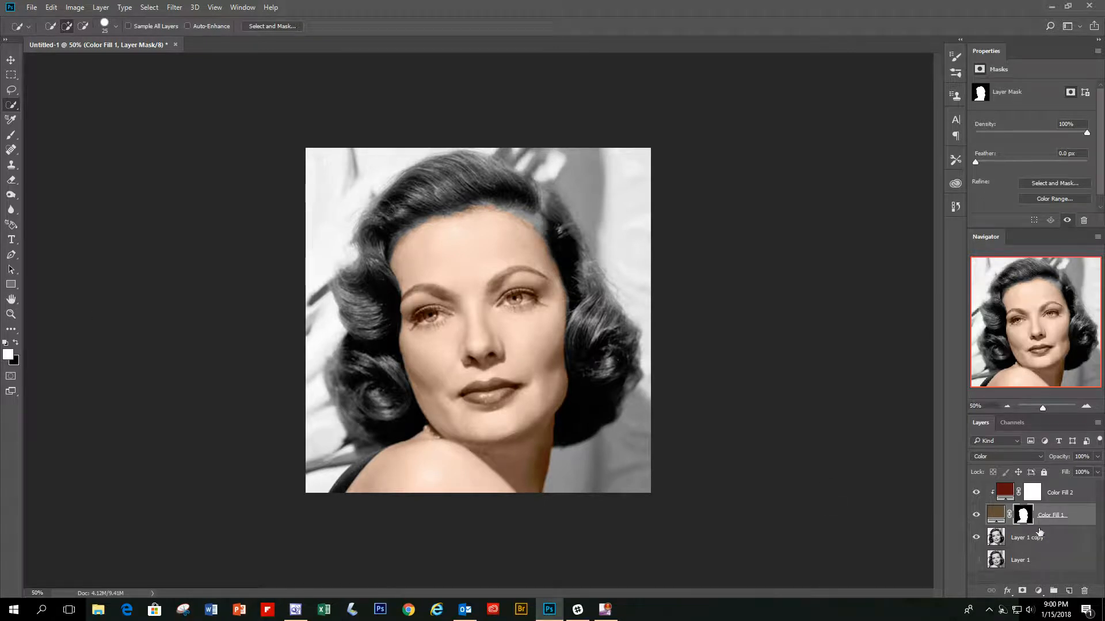
left_click(1086, 407)
left_click(1086, 407)
left_click(1086, 407)
left_click_drag(1030, 333, 1029, 359)
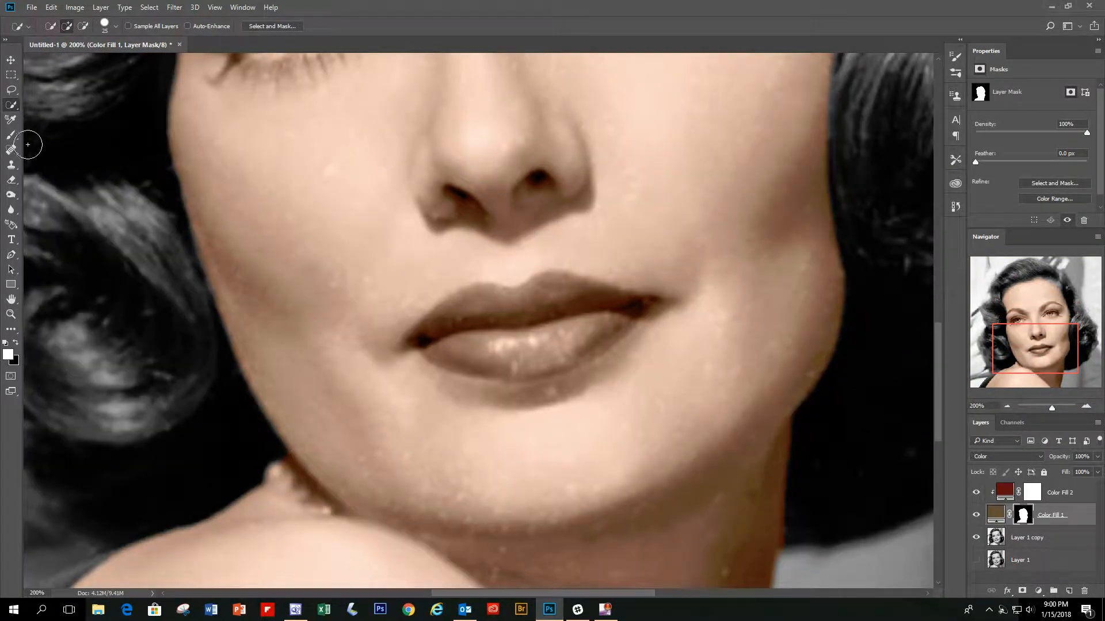
left_click(11, 137)
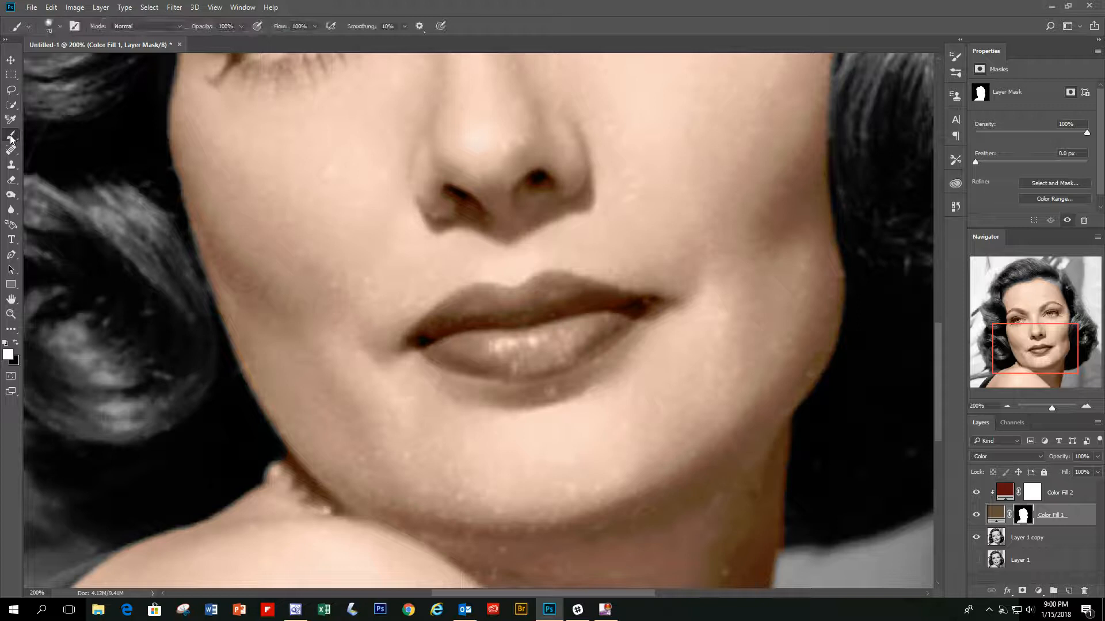
left_click(16, 344)
key("bracketleft")
key("bracketleft")
key("bracketleft")
key("bracketleft")
key("bracketleft")
key("bracketleft")
mouse_move(523, 321)
left_mouse_down()
mouse_move(567, 279)
mouse_move(465, 296)
mouse_move(419, 338)
mouse_move(434, 355)
mouse_move(498, 372)
left_mouse_up()
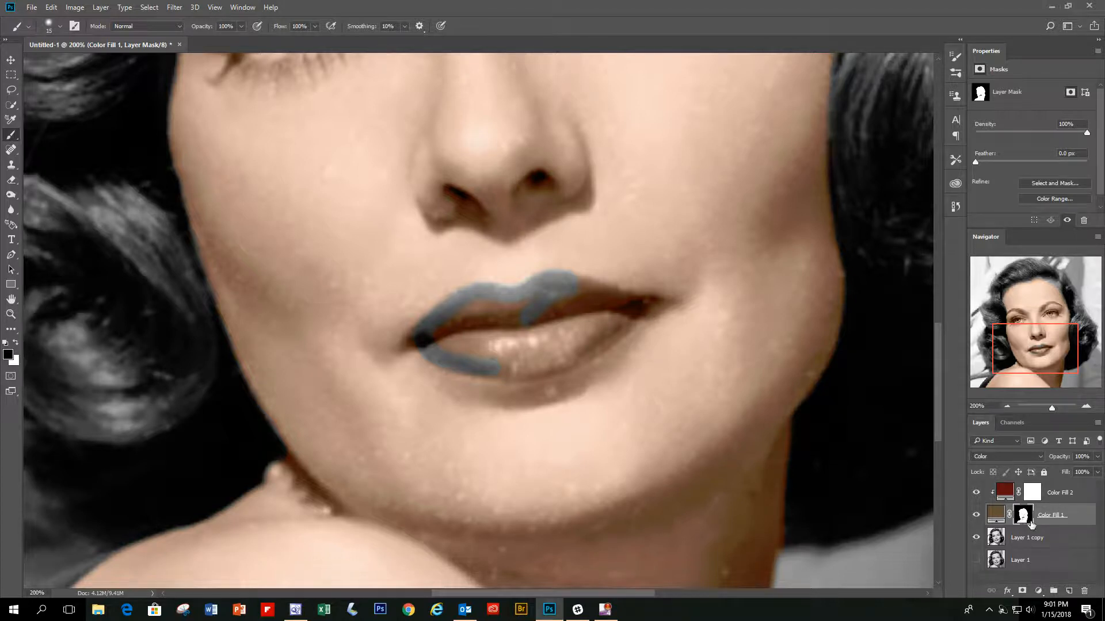
mouse_move(458, 374)
left_mouse_down()
mouse_move(565, 361)
mouse_move(643, 301)
mouse_move(581, 284)
mouse_move(573, 348)
mouse_move(592, 329)
mouse_move(543, 357)
mouse_move(503, 361)
mouse_move(433, 337)
mouse_move(481, 315)
mouse_move(471, 304)
mouse_move(565, 296)
mouse_move(622, 306)
mouse_move(584, 333)
mouse_move(483, 356)
mouse_move(585, 310)
mouse_move(547, 344)
mouse_move(568, 304)
mouse_move(456, 334)
mouse_move(525, 313)
mouse_move(494, 330)
mouse_move(527, 342)
mouse_move(415, 342)
mouse_move(479, 341)
mouse_move(634, 304)
left_mouse_up()
Paint black over the iris and white of both eyes on the brown fill layer's mask to remove their skin tint
scroll(592, 311, "up", 6)
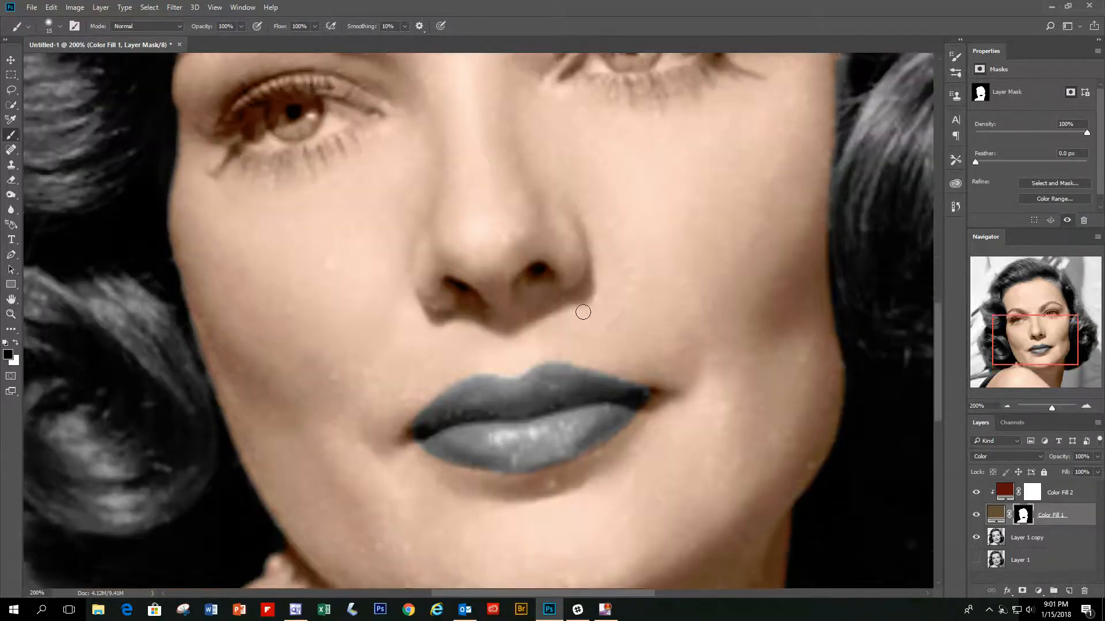
scroll(332, 261, "up", 2)
mouse_move(334, 233)
left_mouse_down()
mouse_move(284, 227)
mouse_move(248, 253)
mouse_move(282, 258)
mouse_move(353, 235)
mouse_move(283, 256)
mouse_move(325, 233)
mouse_move(256, 250)
mouse_move(335, 219)
left_mouse_up()
mouse_move(672, 168)
left_mouse_down()
mouse_move(627, 163)
mouse_move(592, 184)
mouse_move(691, 161)
mouse_move(636, 170)
left_mouse_up()
Mask the skin tint off the eyebrow on the portrait's right side with a smaller black brush
scroll(650, 192, "up", 3)
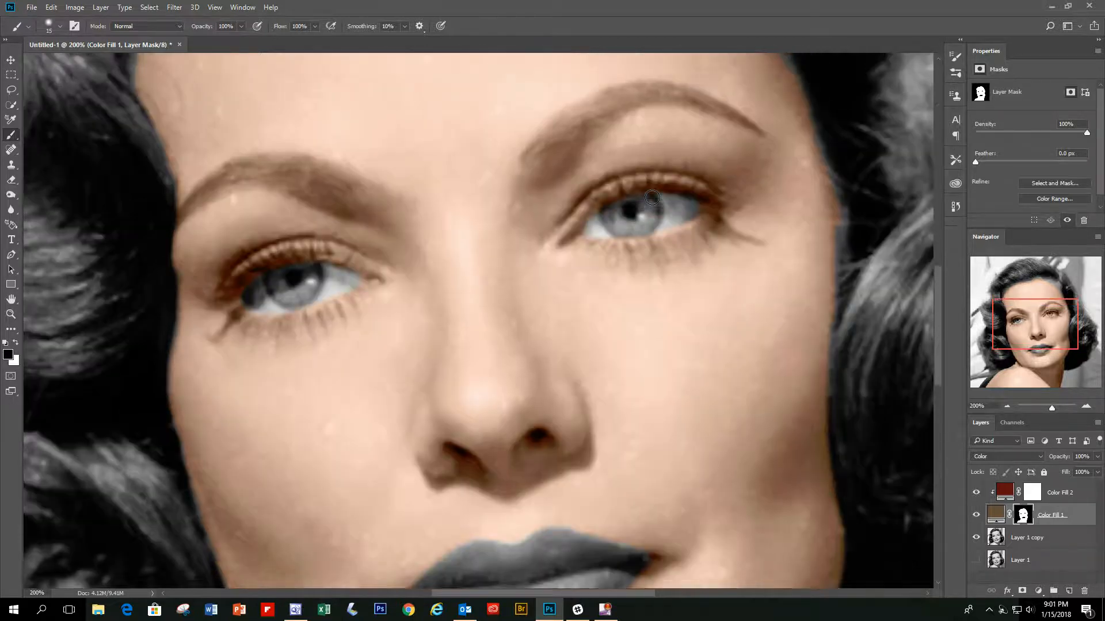
left_click_drag(647, 133, 689, 135)
key("bracketleft")
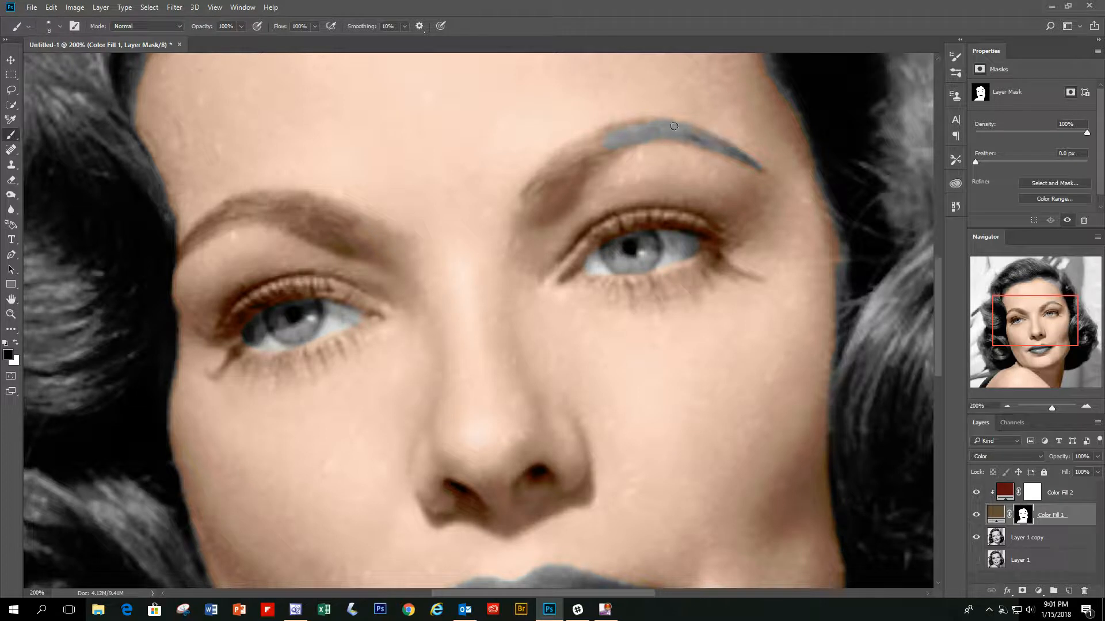
mouse_move(658, 125)
left_mouse_down()
mouse_move(614, 128)
mouse_move(545, 171)
mouse_move(530, 220)
mouse_move(554, 216)
left_mouse_up()
mouse_move(577, 153)
left_mouse_down()
mouse_move(601, 139)
mouse_move(574, 161)
left_mouse_up()
Paint black over the eyebrow on the portrait's left side on the brown fill layer's mask to remove its skin tint
left_click(17, 345)
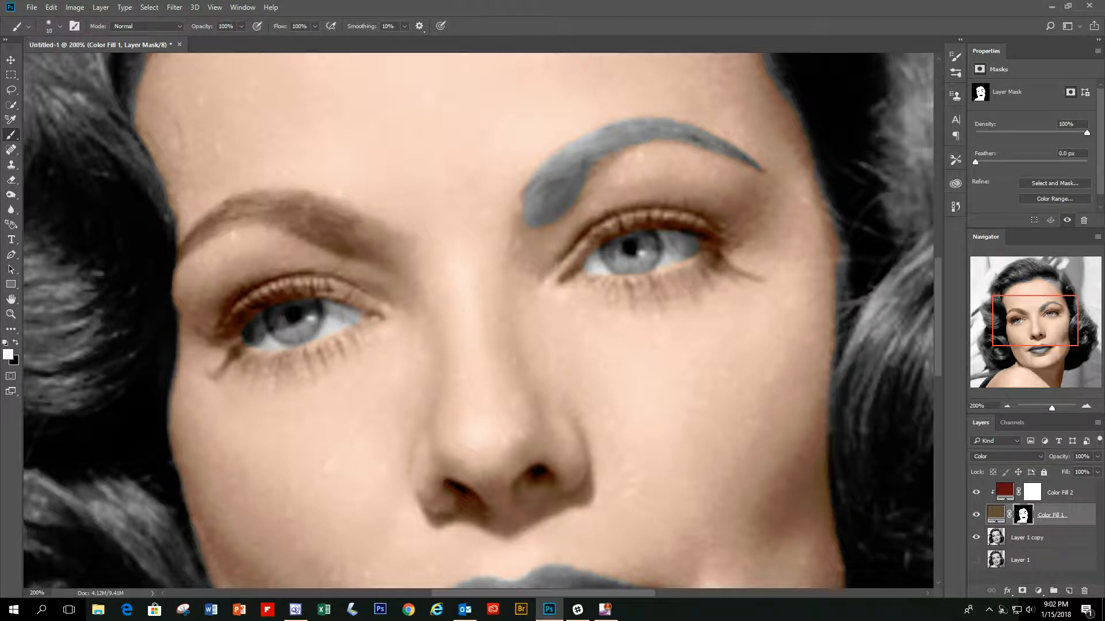
key("x")
left_click_drag(260, 206, 332, 241)
key("bracketleft")
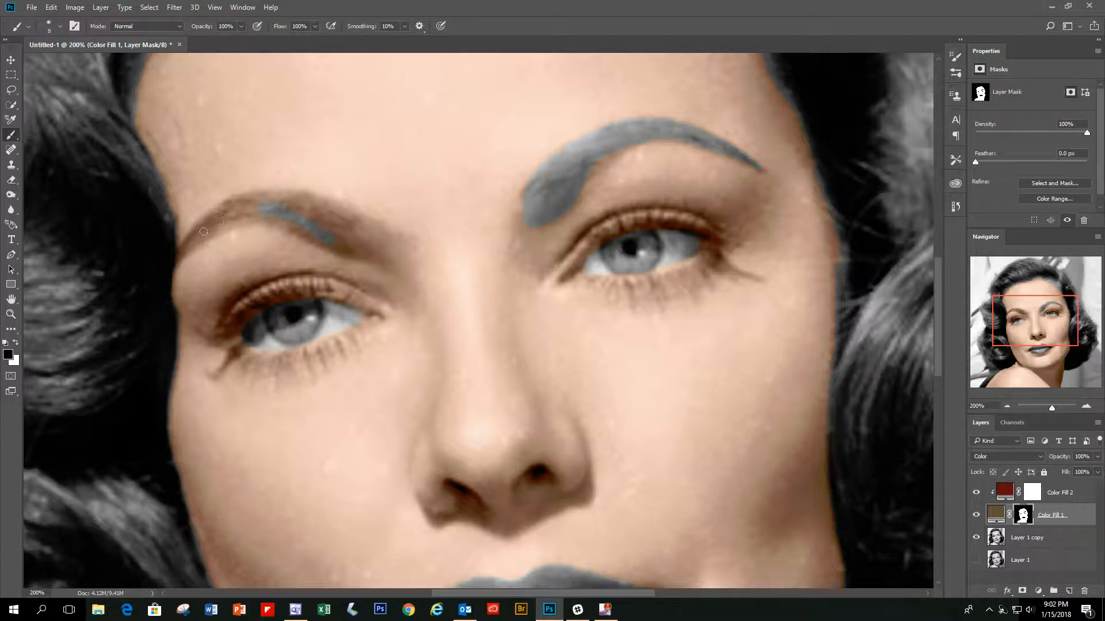
left_click_drag(193, 237, 182, 252)
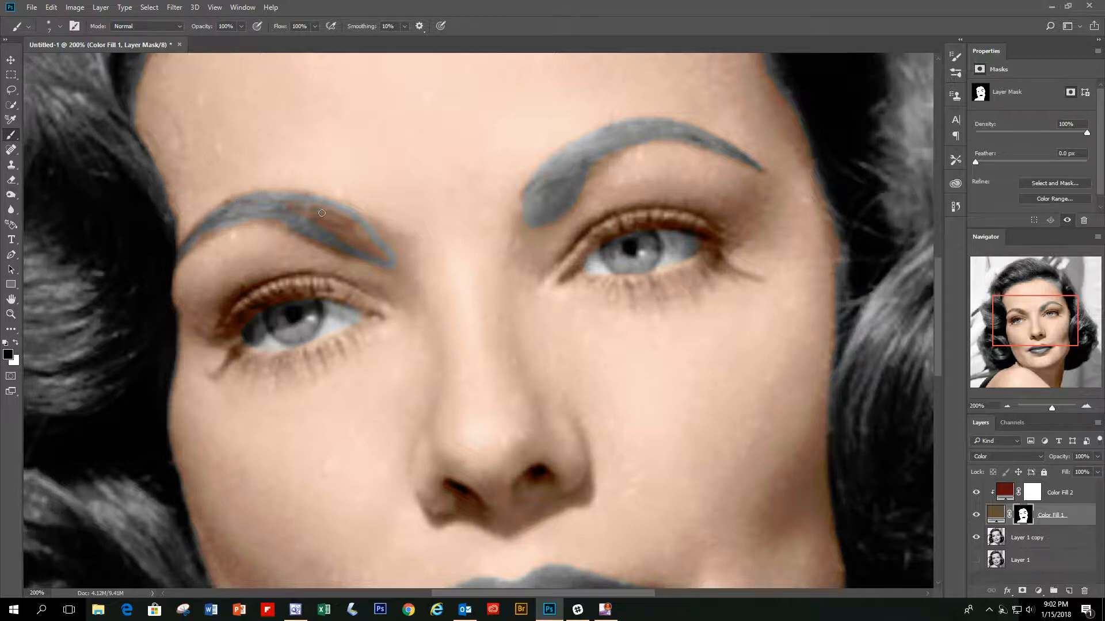
left_click_drag(336, 213, 364, 236)
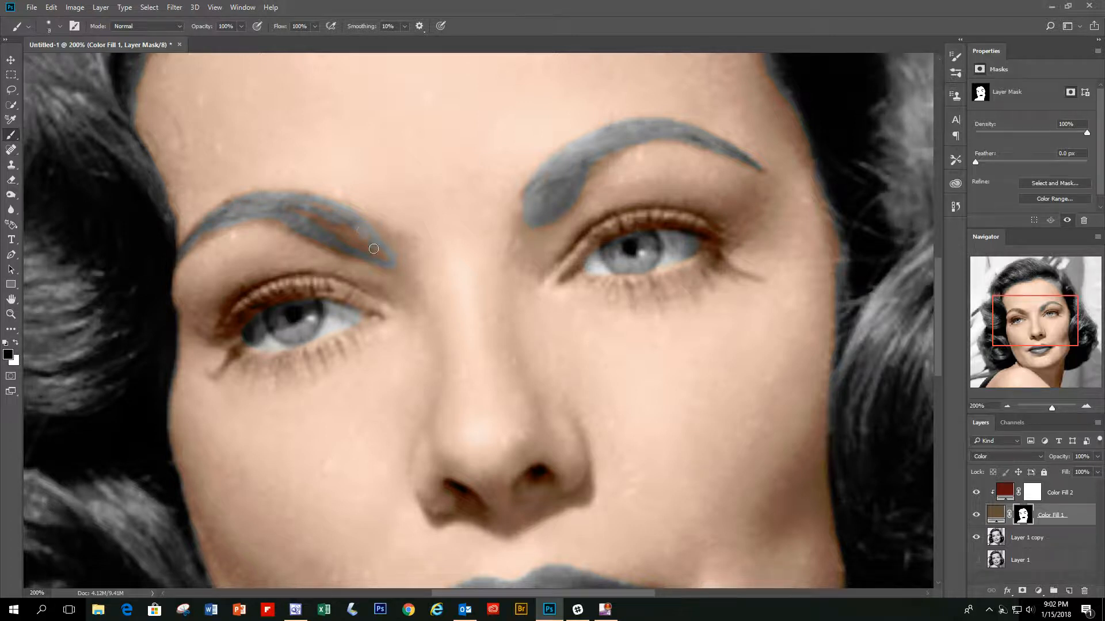
left_click_drag(311, 214, 317, 221)
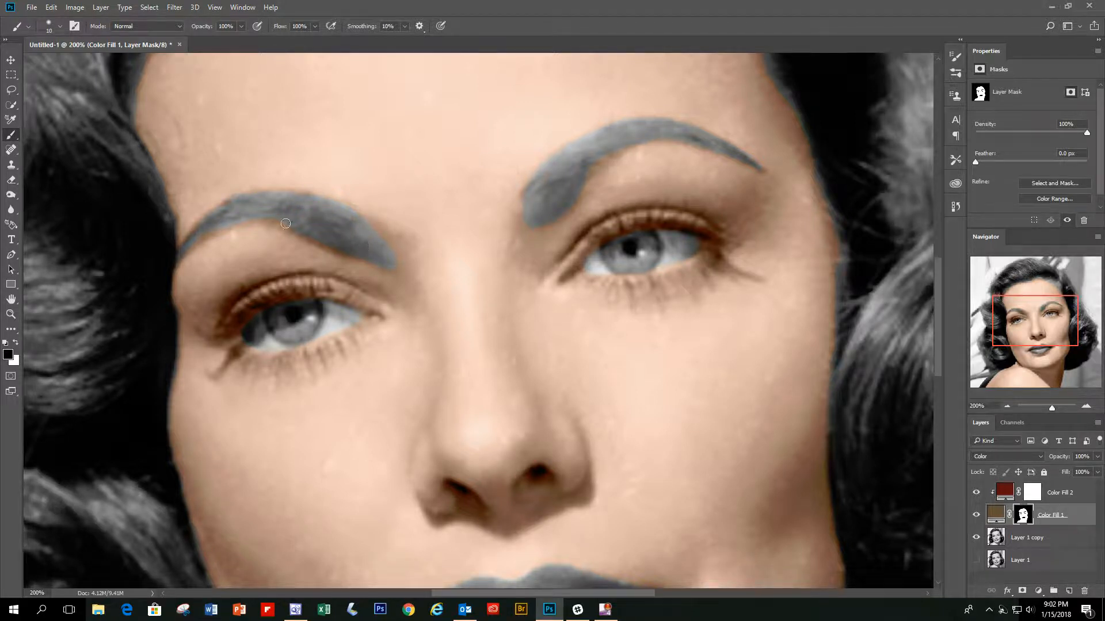
Paint white along the hairline and the side of the forehead on the brown fill layer's mask with an enlarged soft brush
left_click(1010, 405)
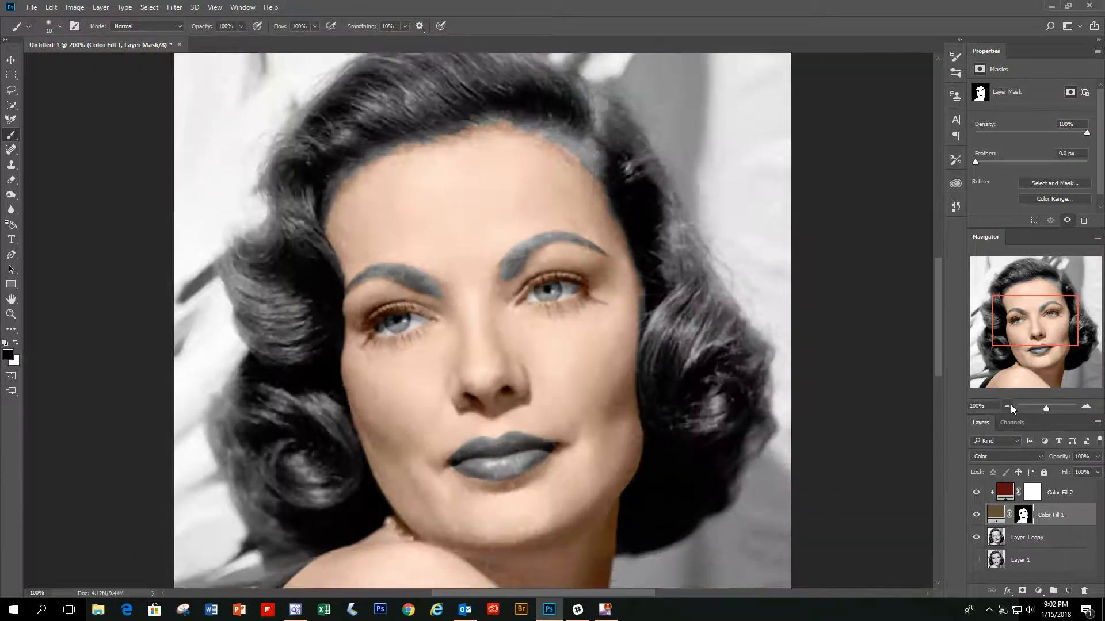
left_click(1010, 406)
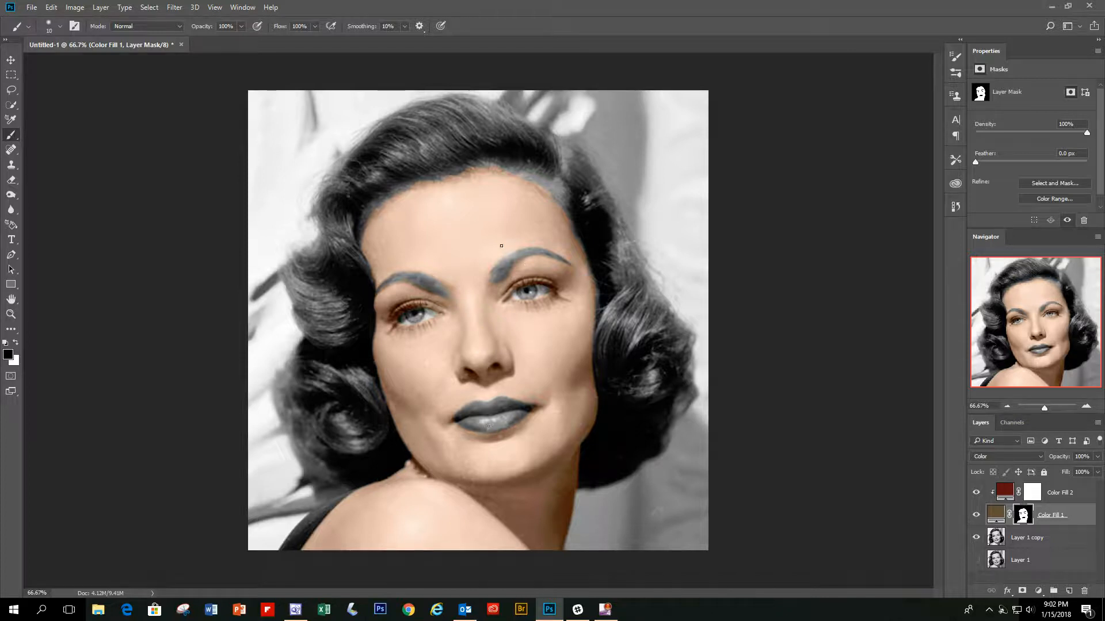
left_click(1086, 407)
left_click(1027, 320)
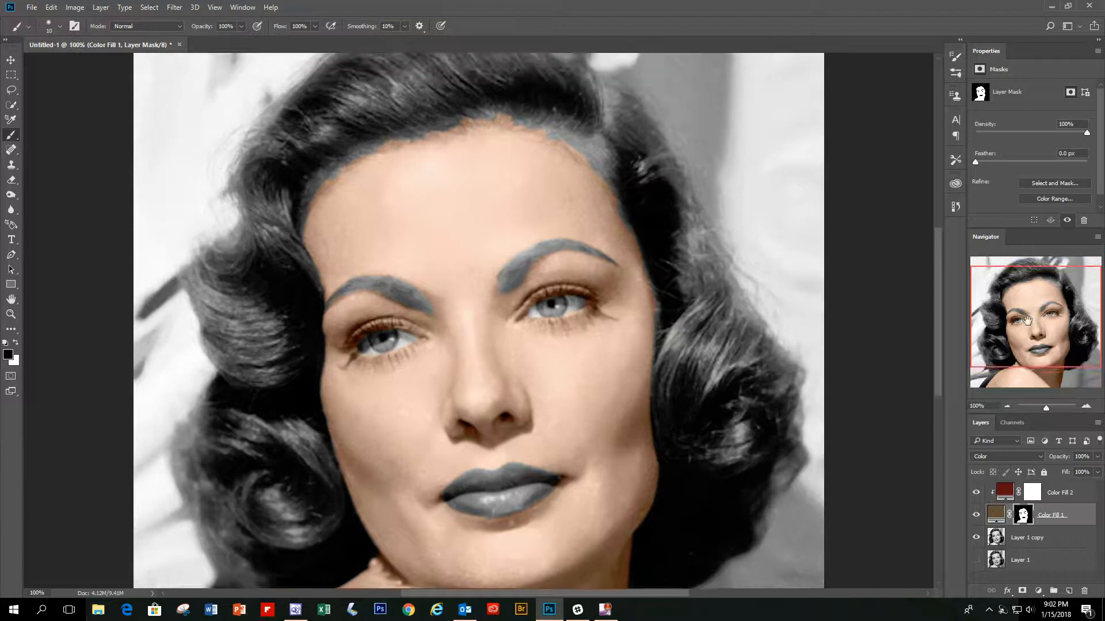
left_click_drag(1027, 320, 1027, 317)
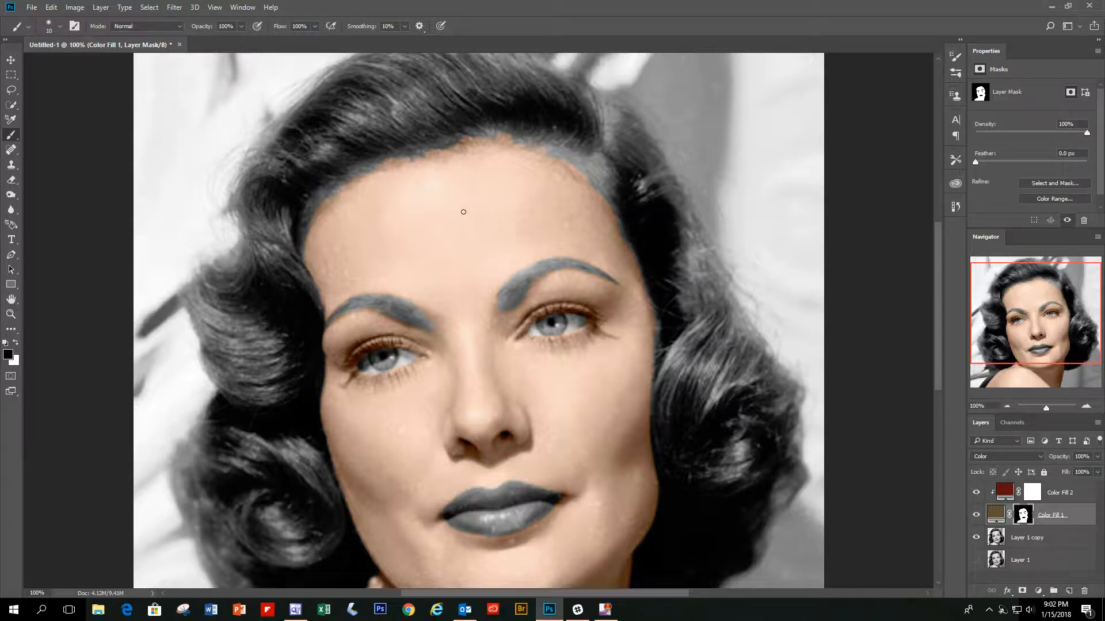
left_click(16, 344)
key("bracketright")
key("bracketright")
key("bracketright")
key("bracketright")
key("bracketright")
mouse_move(537, 179)
left_mouse_down()
mouse_move(539, 176)
mouse_move(531, 155)
mouse_move(520, 177)
mouse_move(516, 159)
mouse_move(498, 162)
mouse_move(495, 150)
mouse_move(500, 171)
mouse_move(578, 177)
mouse_move(531, 146)
mouse_move(451, 151)
mouse_move(363, 183)
mouse_move(360, 204)
mouse_move(510, 200)
mouse_move(477, 152)
mouse_move(467, 176)
mouse_move(456, 163)
mouse_move(457, 177)
mouse_move(438, 170)
mouse_move(424, 183)
mouse_move(406, 169)
mouse_move(414, 203)
mouse_move(386, 177)
mouse_move(394, 203)
mouse_move(369, 184)
mouse_move(381, 213)
mouse_move(342, 195)
mouse_move(344, 214)
mouse_move(329, 209)
mouse_move(332, 223)
mouse_move(317, 227)
mouse_move(335, 247)
left_mouse_up()
mouse_move(556, 168)
left_mouse_down()
mouse_move(545, 188)
mouse_move(586, 175)
mouse_move(560, 200)
mouse_move(593, 198)
mouse_move(589, 231)
mouse_move(606, 239)
mouse_move(640, 320)
left_mouse_up()
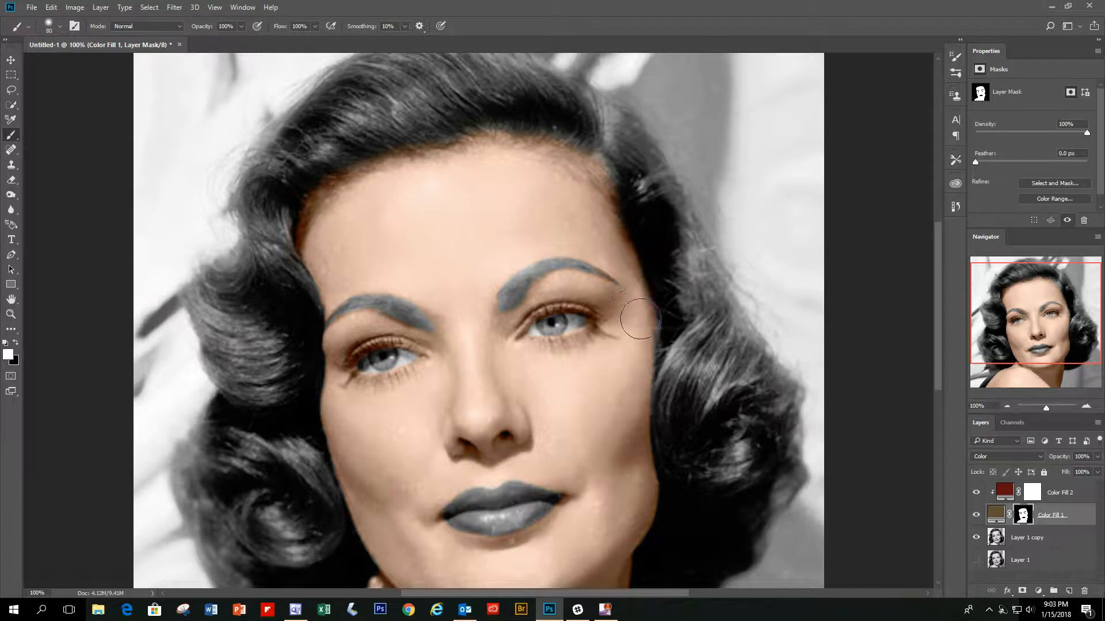
scroll(572, 369, "down", 3)
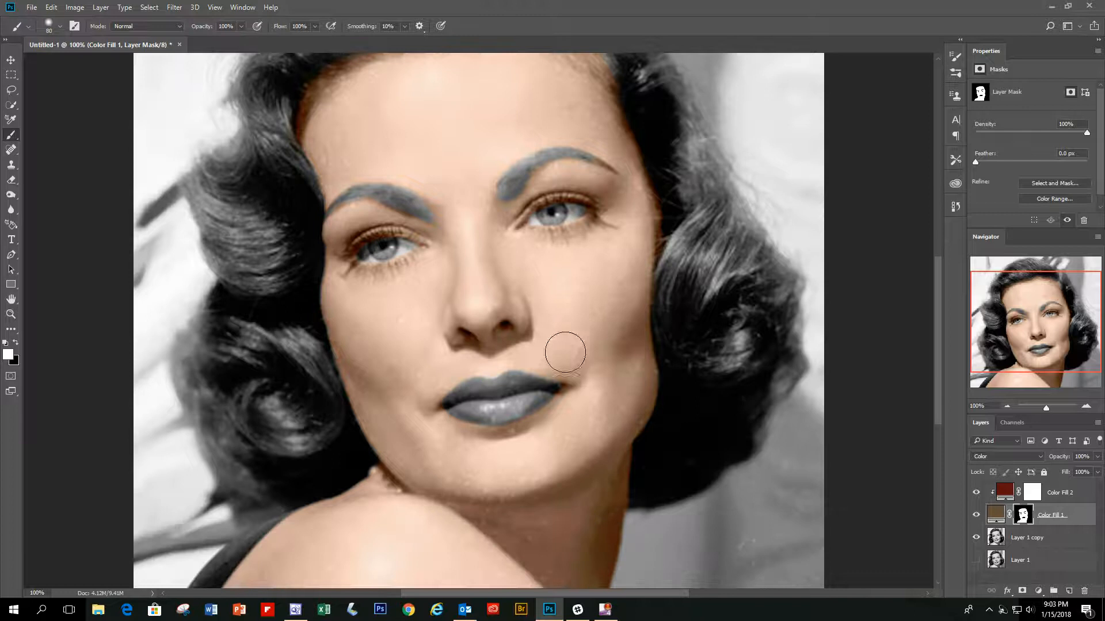
scroll(569, 345, "down", 2)
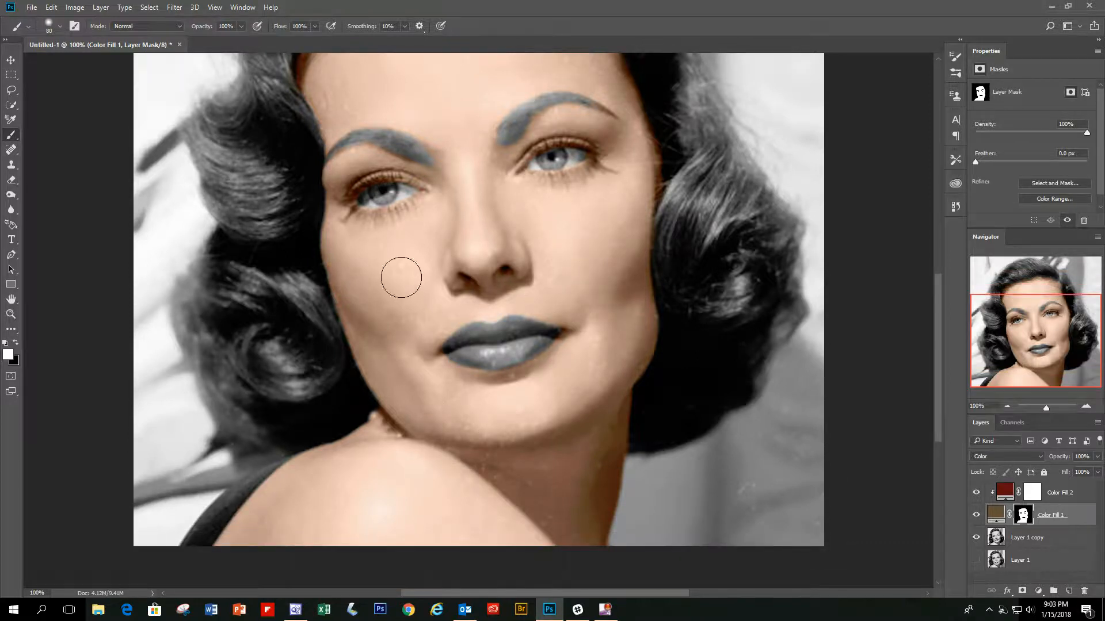
scroll(446, 286, "up", 6)
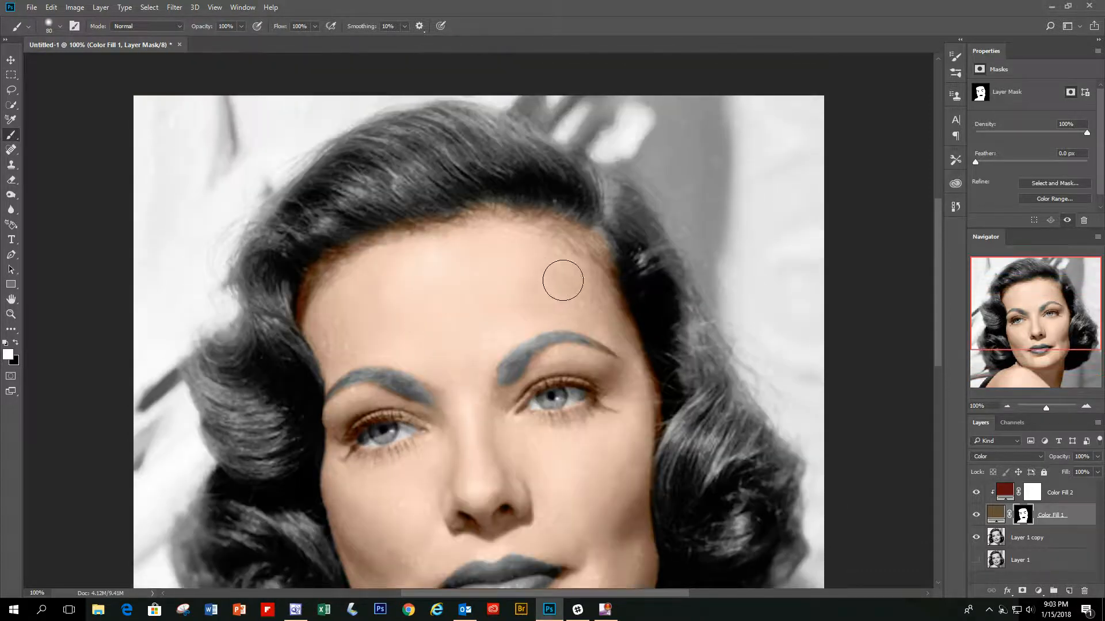
scroll(574, 254, "down", 2)
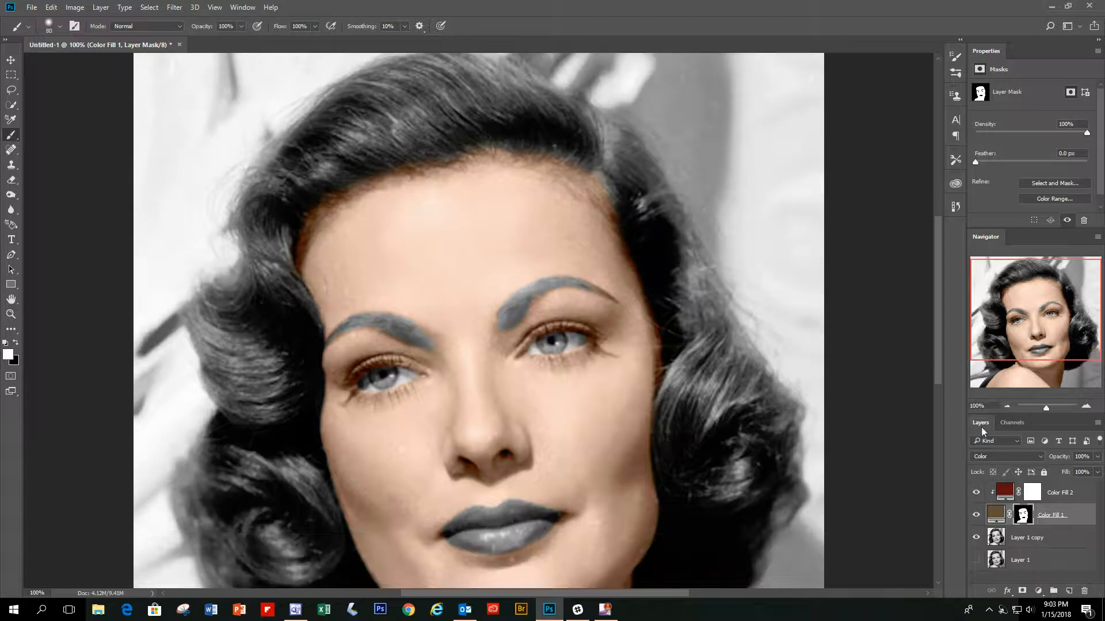
left_click(1007, 406)
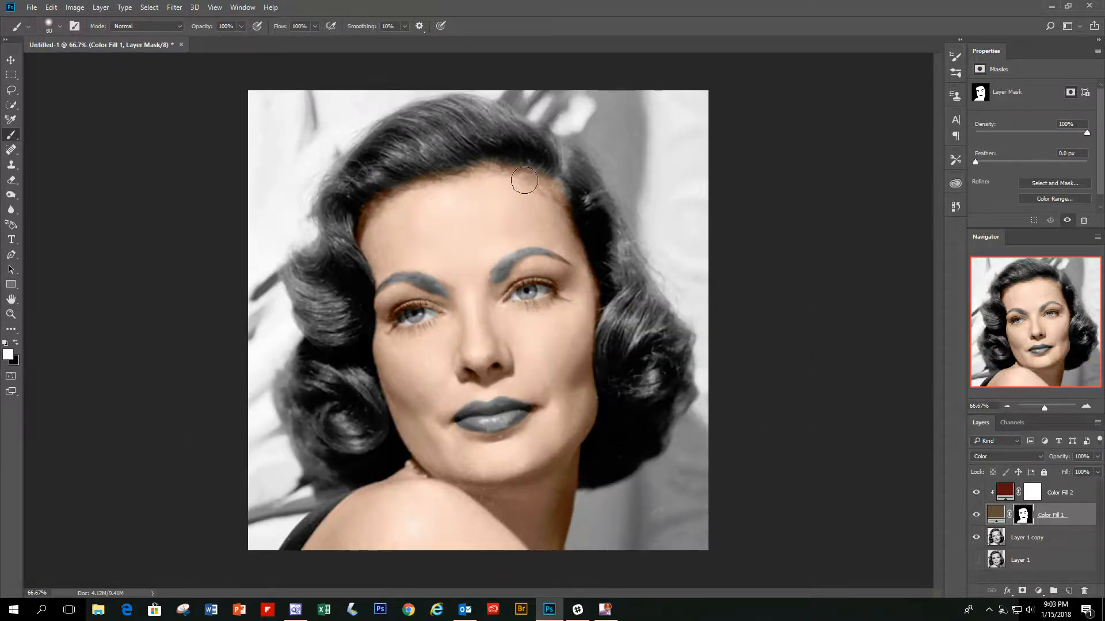
Select both lips on Layer 1 copy with the Quick Selection tool
left_click(1086, 406)
left_click(1086, 406)
mouse_move(1043, 339)
left_mouse_down()
mouse_move(1044, 360)
mouse_move(1034, 355)
left_mouse_up()
left_click(1032, 539)
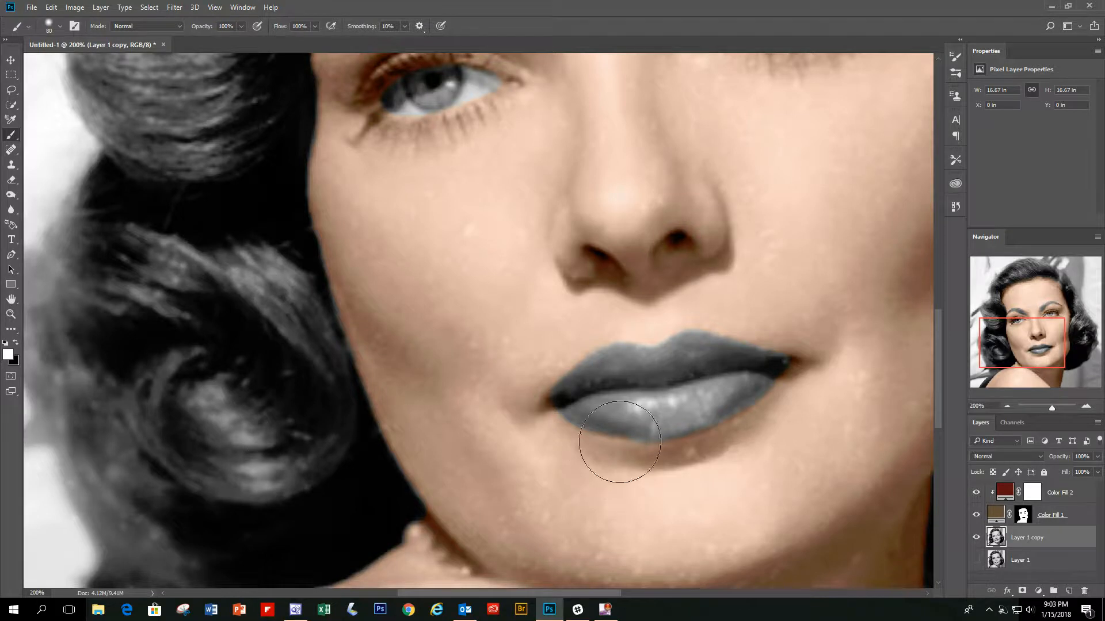
left_click(12, 105)
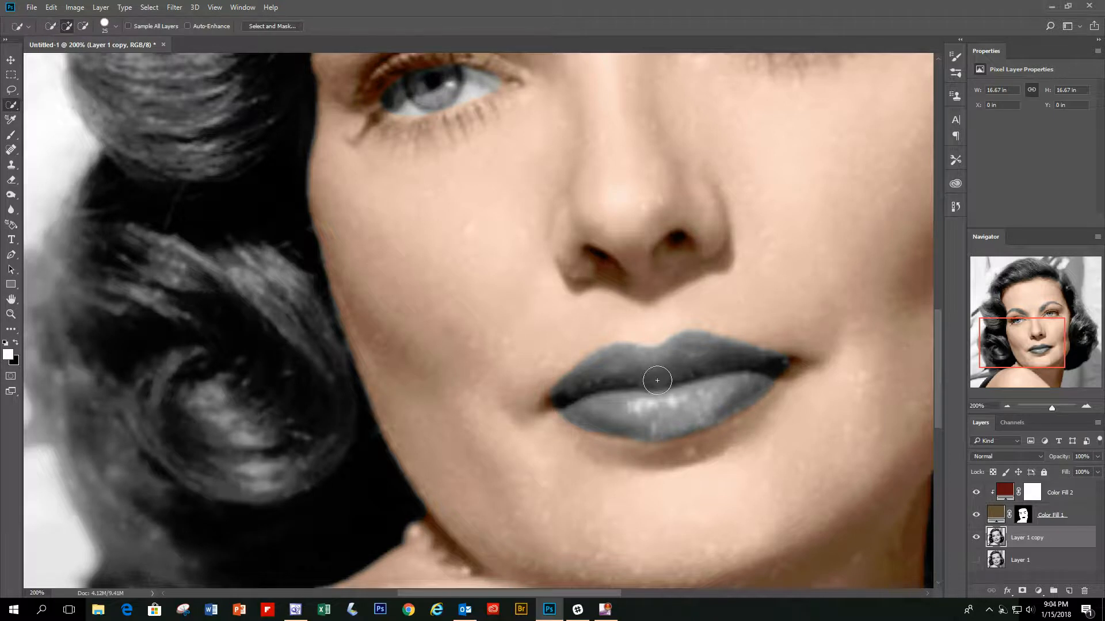
mouse_move(703, 355)
left_mouse_down()
mouse_move(688, 352)
mouse_move(667, 377)
mouse_move(679, 411)
mouse_move(572, 420)
mouse_move(699, 413)
mouse_move(784, 378)
mouse_move(733, 378)
left_mouse_up()
Subtract the skin below the lower lip and around the mouth corners from the lip selection with a smaller selection brush
key("bracketleft")
key("bracketright")
key("alt")
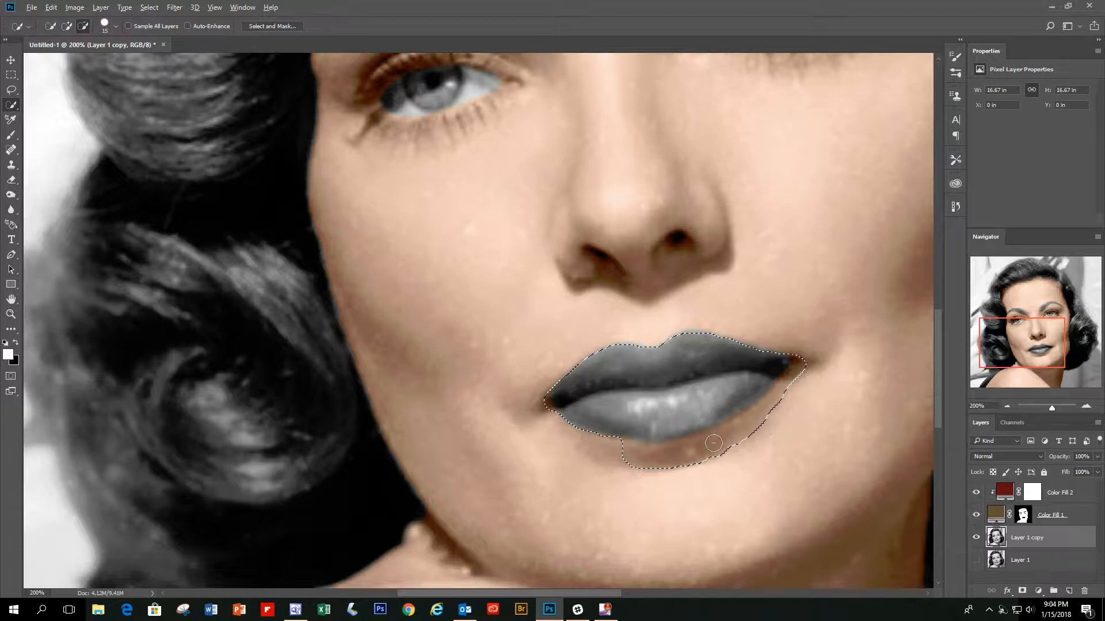
mouse_move(753, 420)
left_mouse_down()
mouse_move(705, 450)
mouse_move(620, 457)
mouse_move(705, 460)
mouse_move(764, 424)
left_mouse_up()
key("alt")
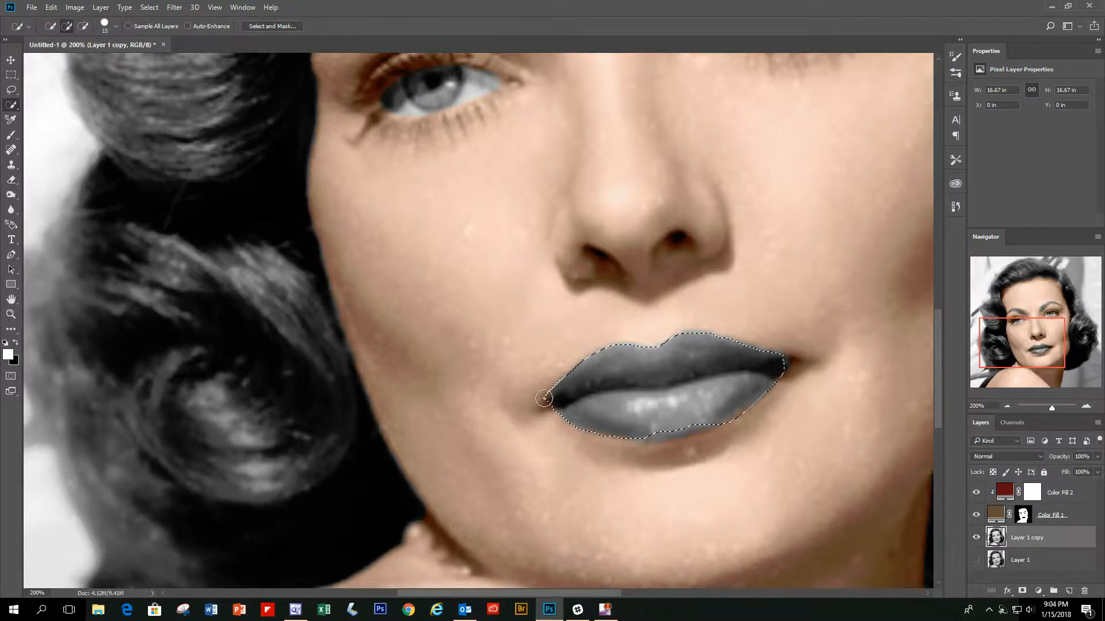
key("alt")
left_click(742, 419, "alt")
Add a dark red (#5a0505) solid color fill layer from the lip selection and set its blend mode to Color
left_click(1008, 406)
left_click(1007, 406)
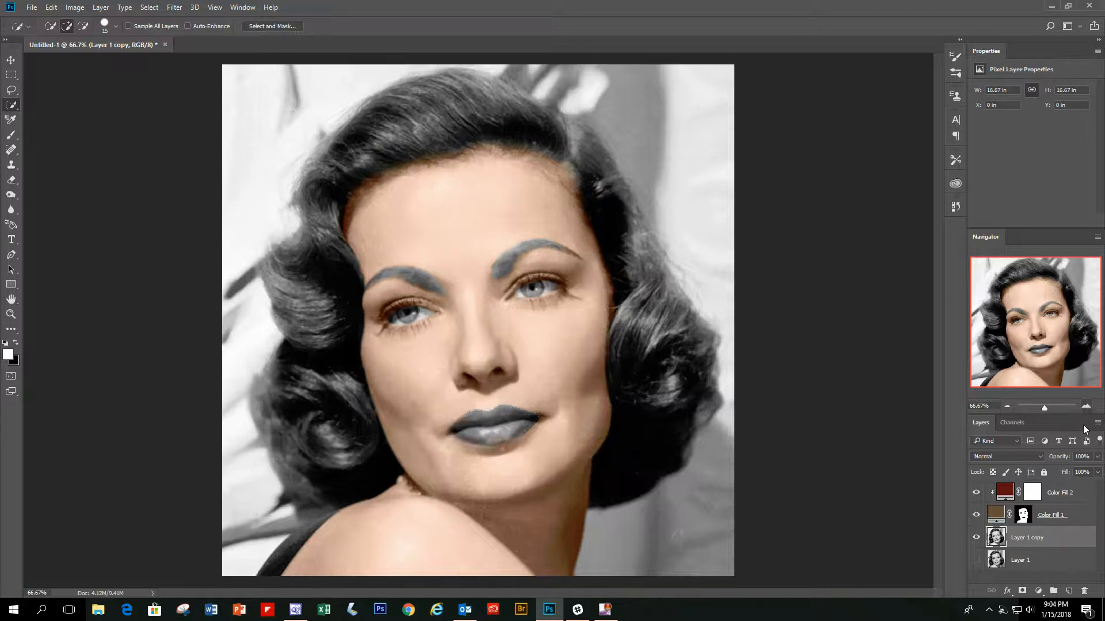
left_click(1085, 406)
left_click(1039, 591)
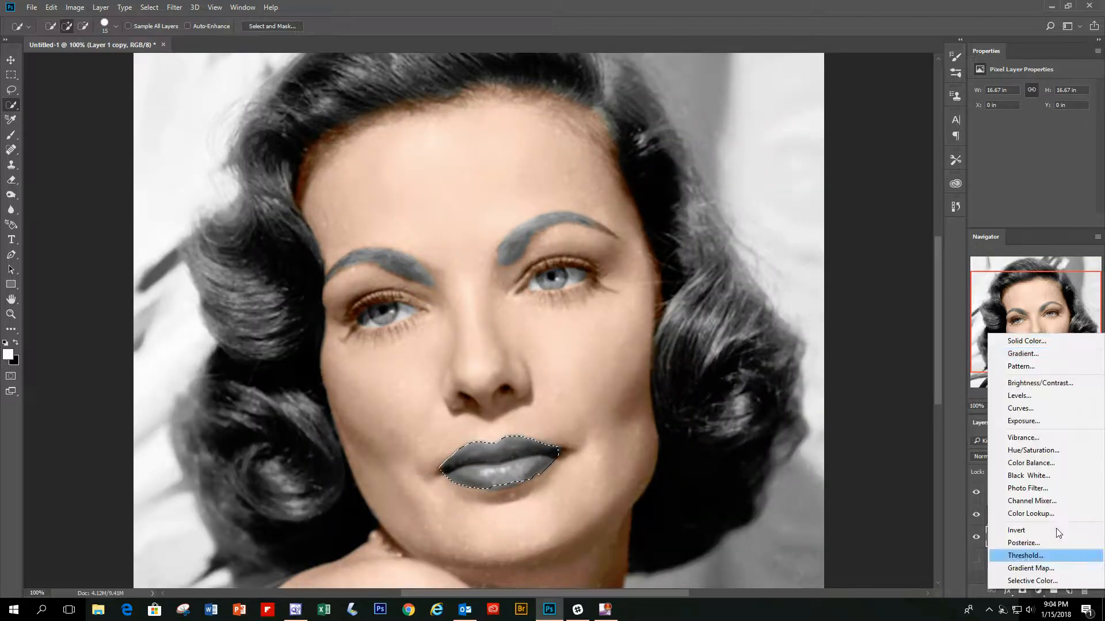
left_click(1071, 340)
left_click(904, 332)
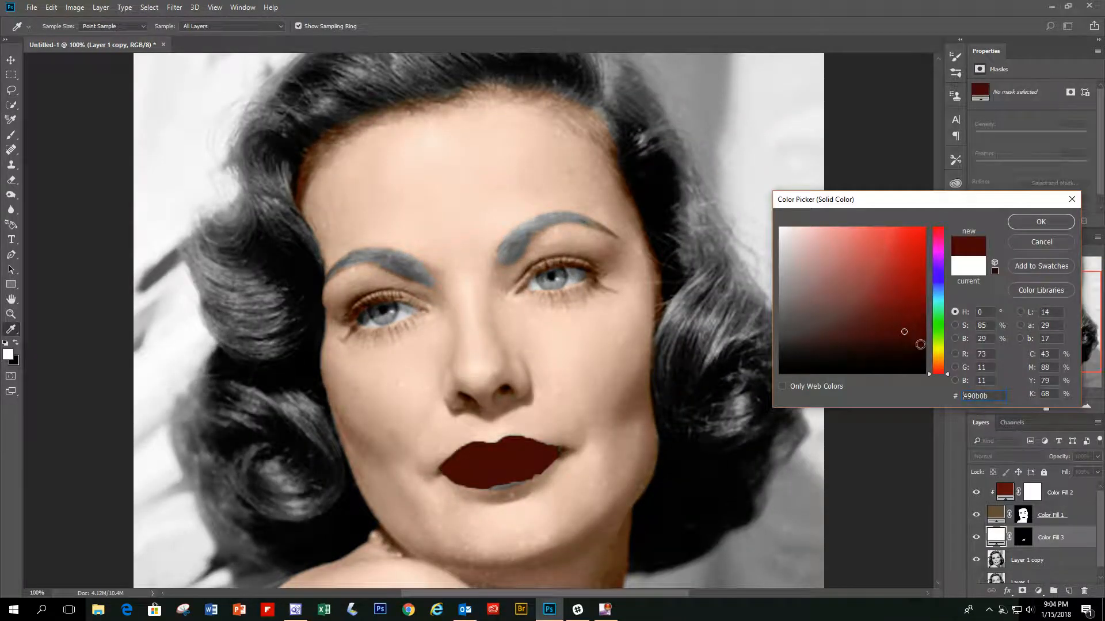
left_click(917, 321)
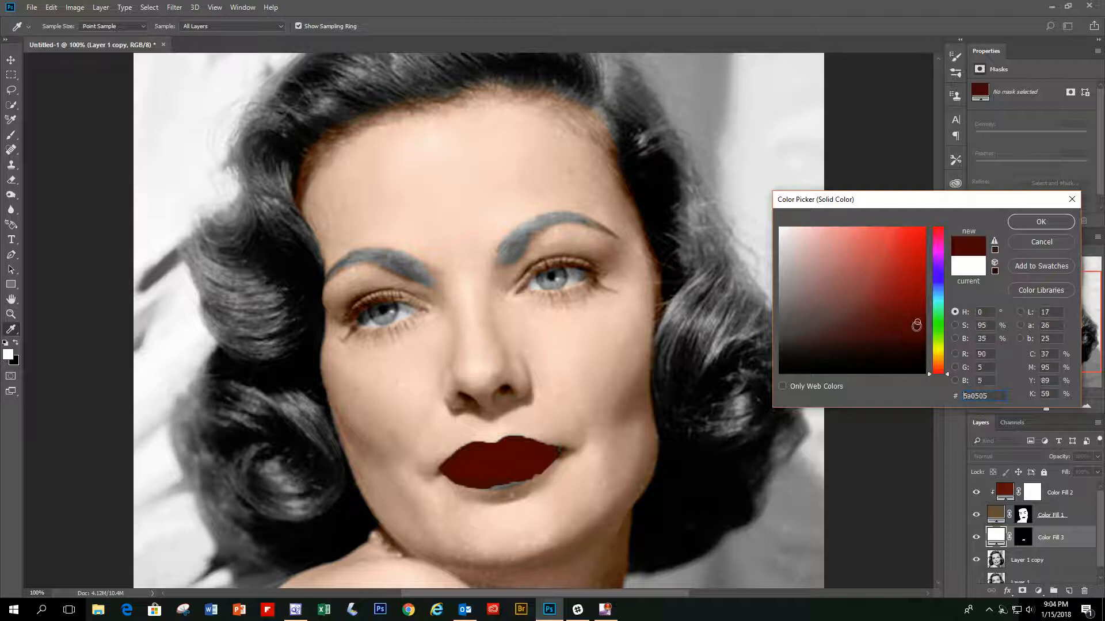
left_click(1036, 223)
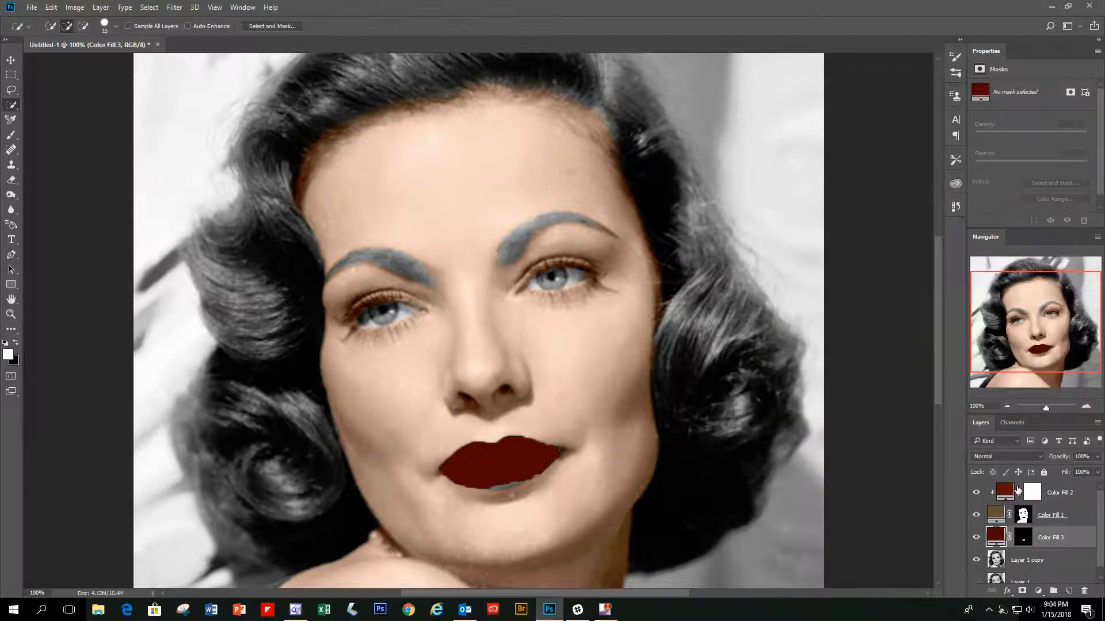
left_click(993, 454)
left_click(989, 441)
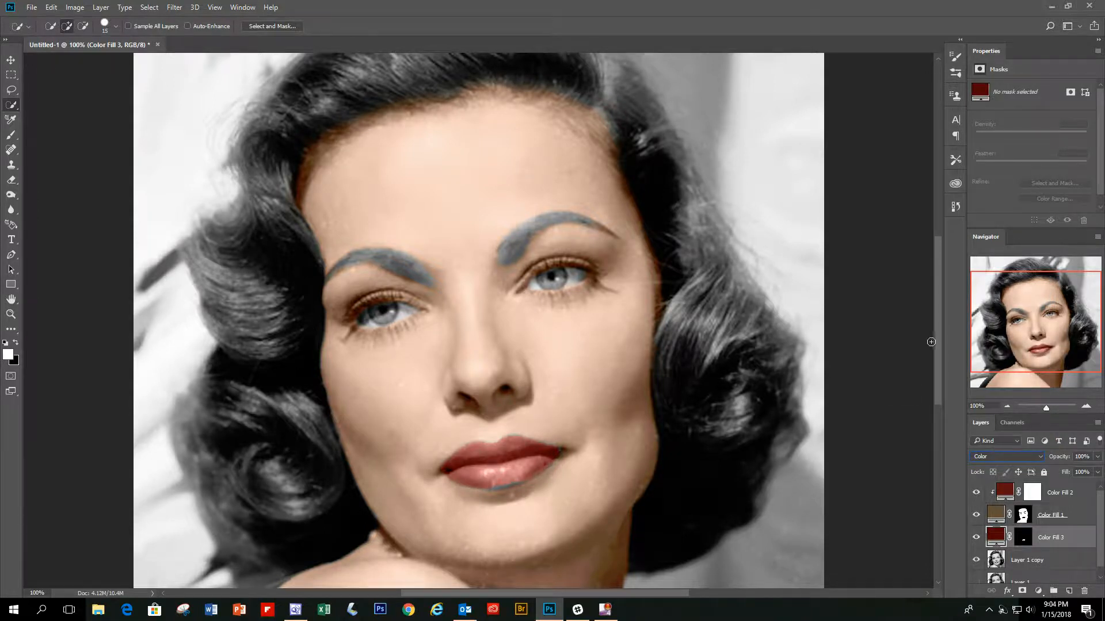
Paint white along the untinted lip edges and corners on the lip fill layer's mask with a 10 px brush
scroll(932, 374, "down", 3)
scroll(932, 379, "down", 1)
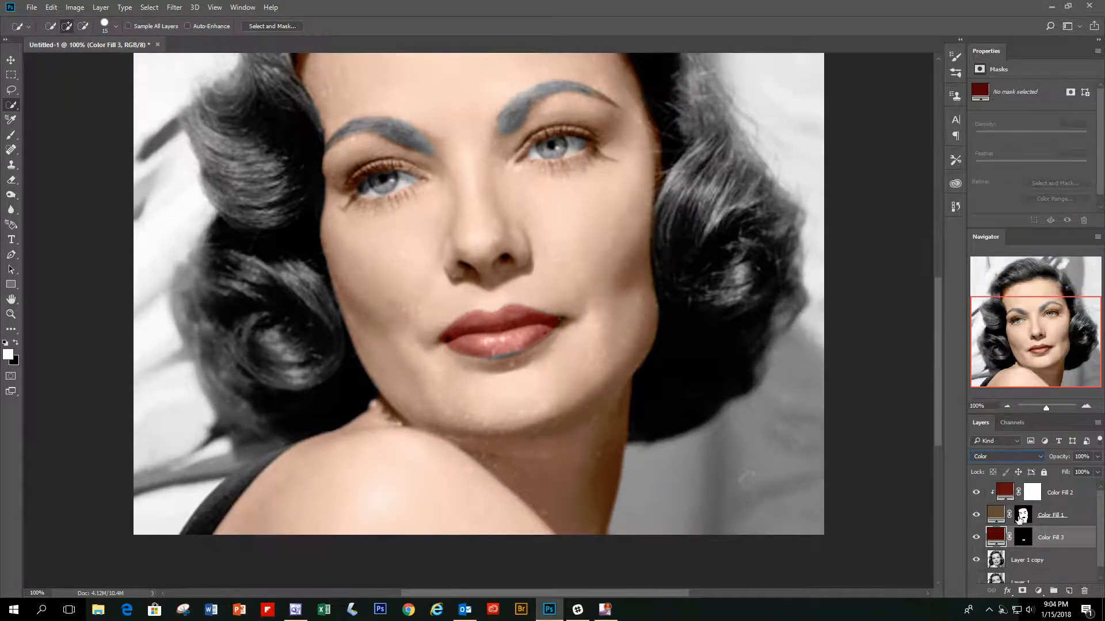
left_click(1023, 537)
left_click(1086, 406)
left_click(1087, 406)
left_click(1087, 406)
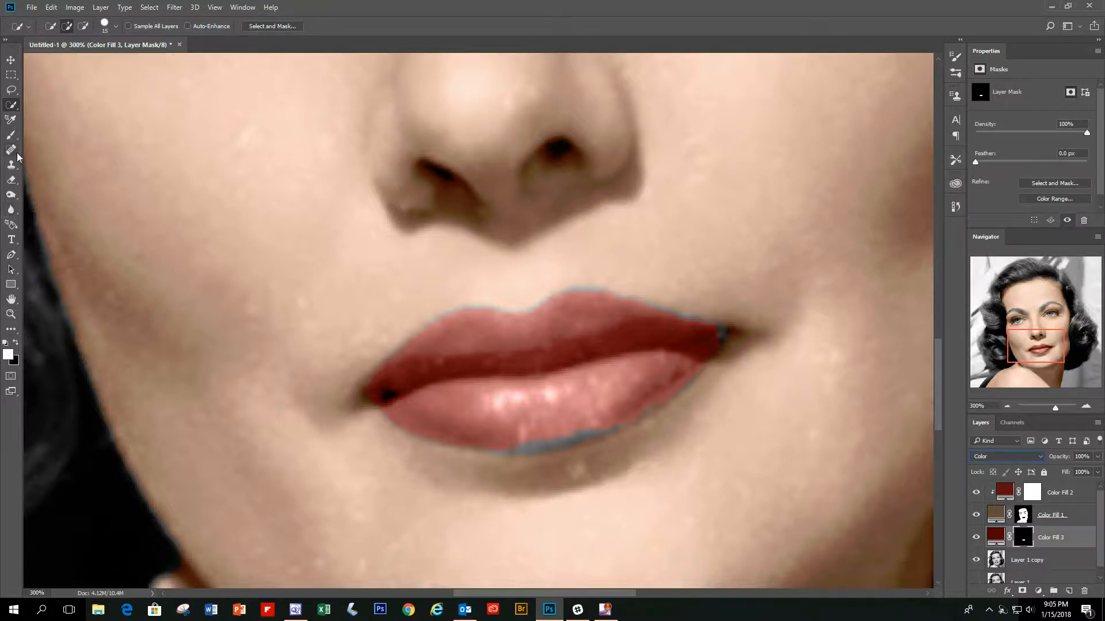
left_click(11, 136)
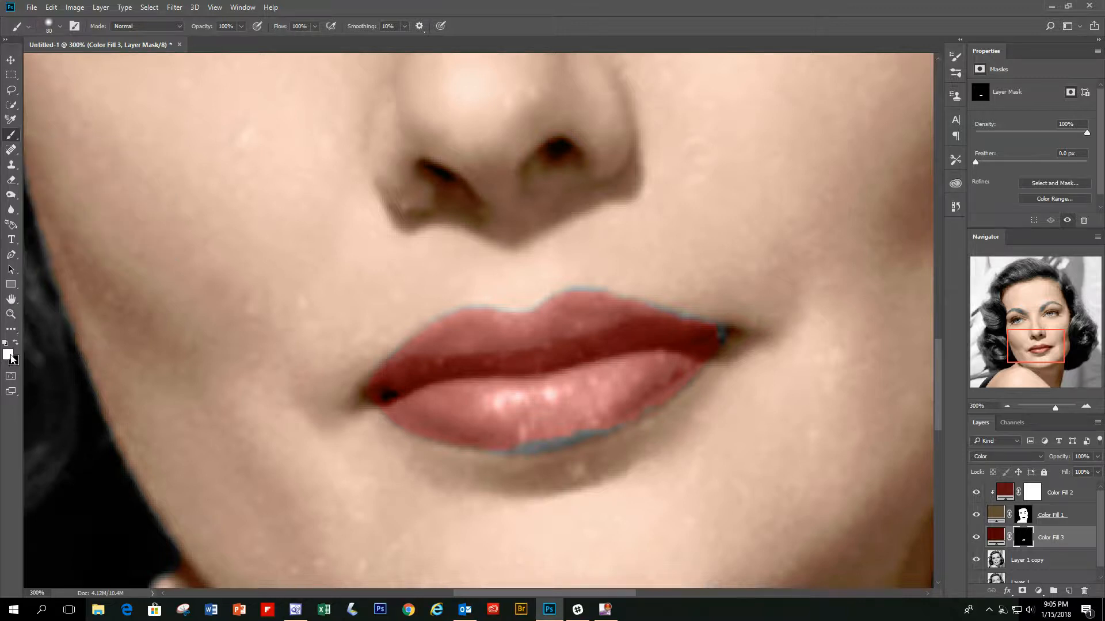
key("bracketleft")
key("bracketleft")
key("bracketleft")
key("bracketleft")
key("bracketleft")
key("bracketleft")
key("bracketleft")
key("bracketleft")
key("bracketleft")
key("bracketleft")
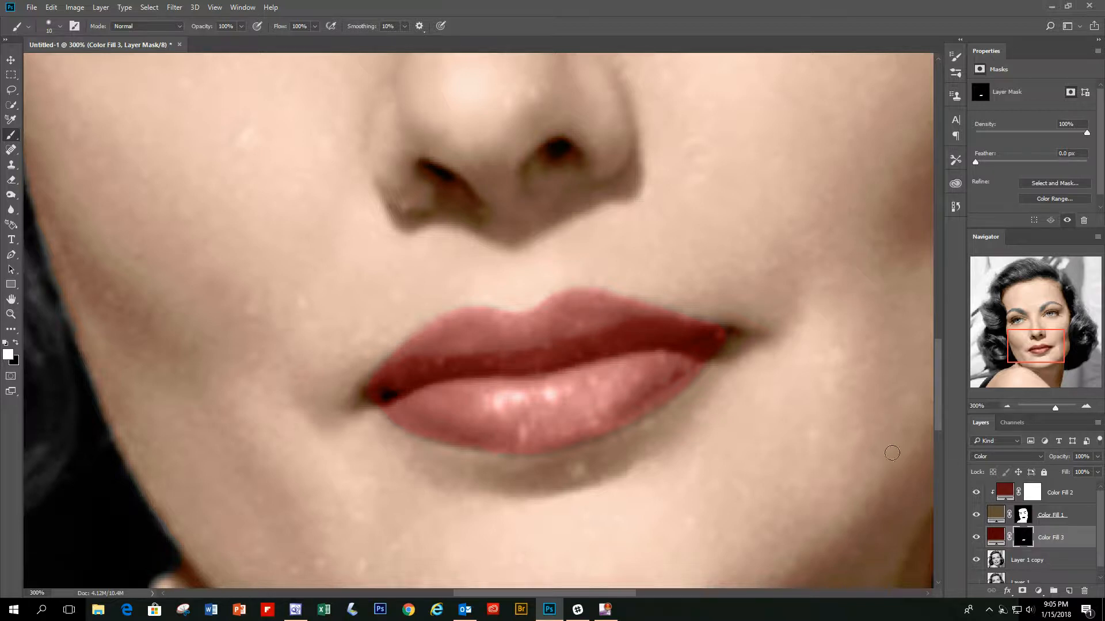
Change the lip fill layer's color to a brighter red, #7c0e0e
left_click(1007, 406)
left_click(1006, 407)
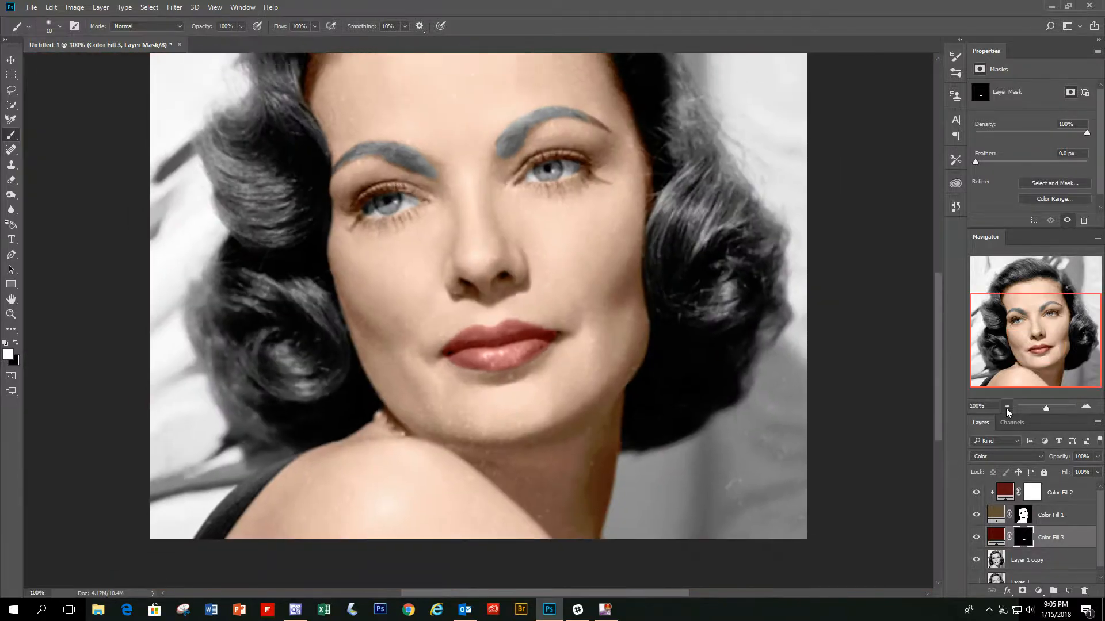
left_click(1006, 407)
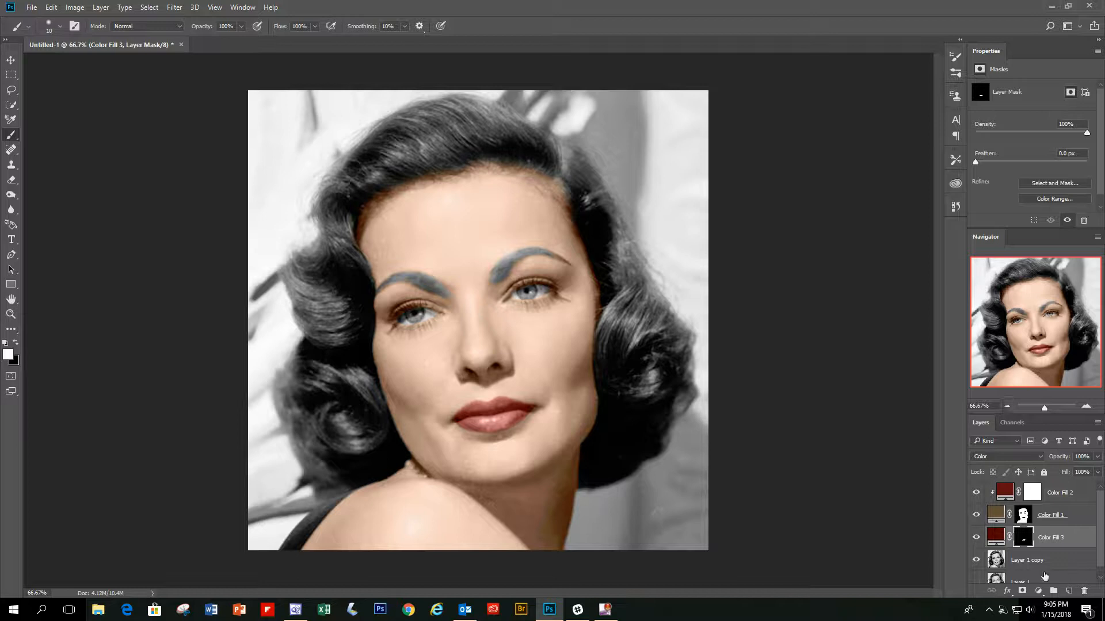
double_click(998, 539)
left_click(901, 345)
left_click(908, 310)
mouse_move(908, 310)
left_mouse_down()
mouse_move(908, 292)
mouse_move(896, 325)
mouse_move(909, 302)
left_mouse_up()
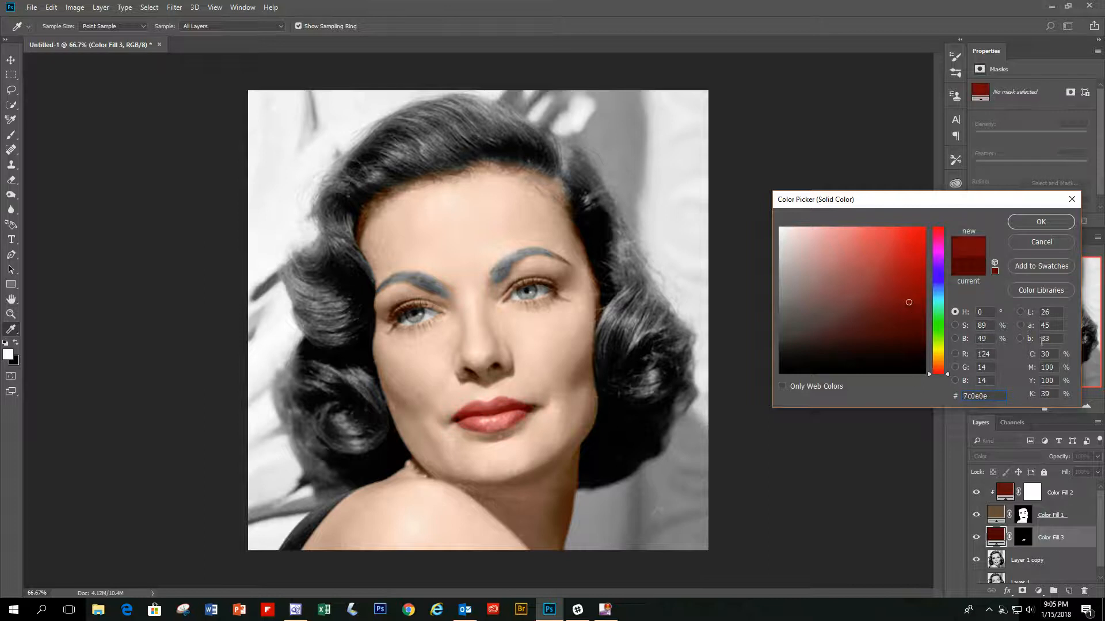
left_click(1041, 222)
key("b")
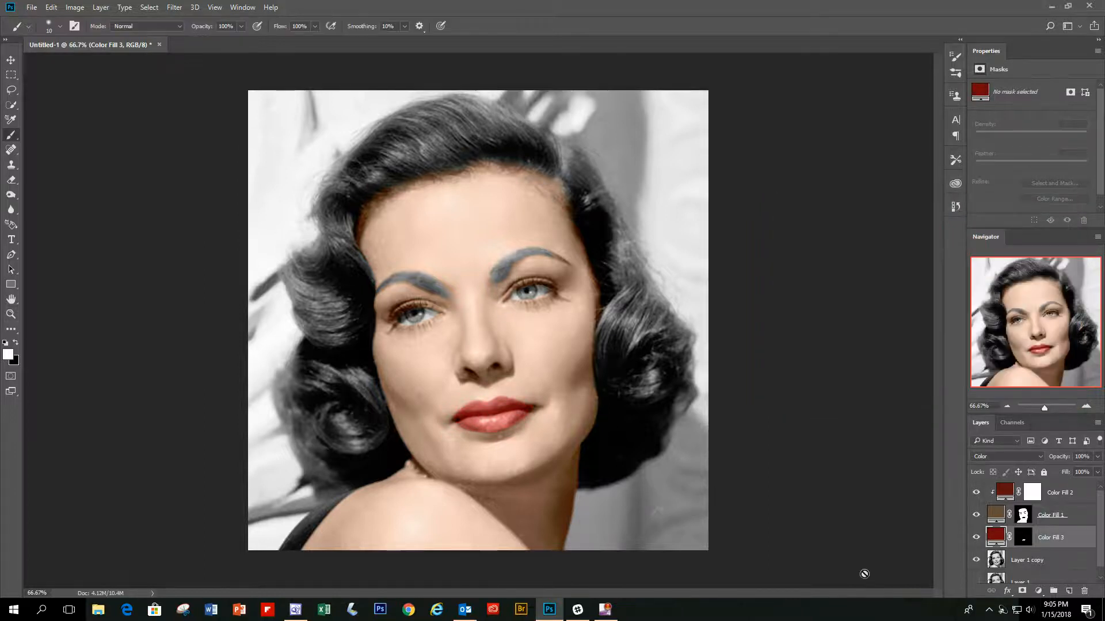
Make Layer 1 copy the active layer and select a rectangular patch of hair above the forehead with the Rectangular Marquee tool
left_click(1081, 566)
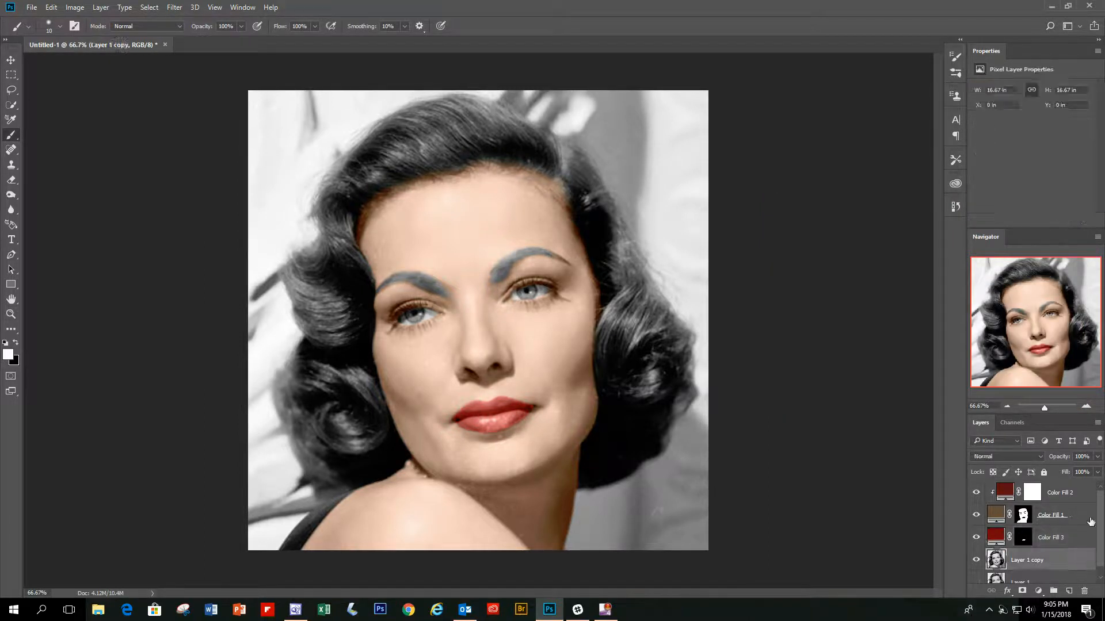
left_click(1087, 407)
left_click(1087, 408)
left_click_drag(1039, 337, 1026, 287)
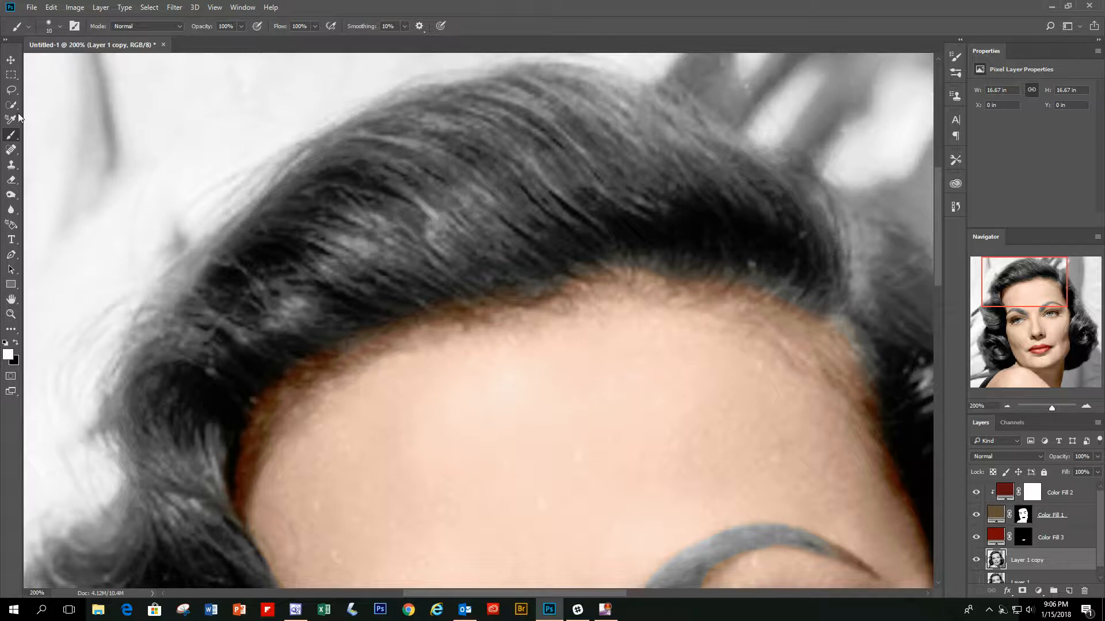
left_click(11, 75)
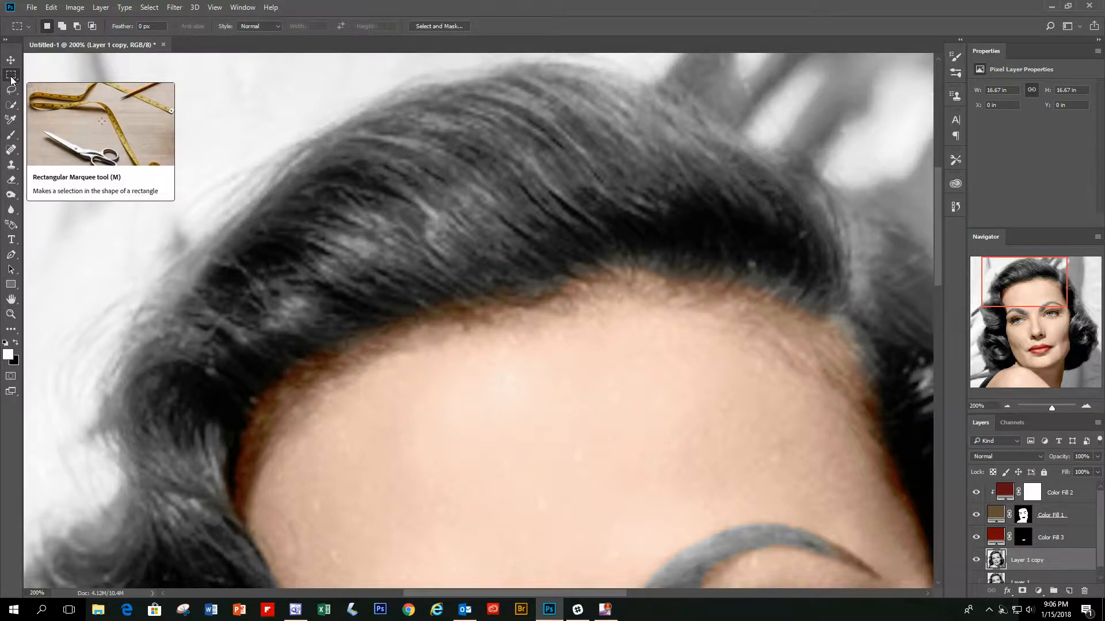
left_click_drag(360, 130, 712, 249)
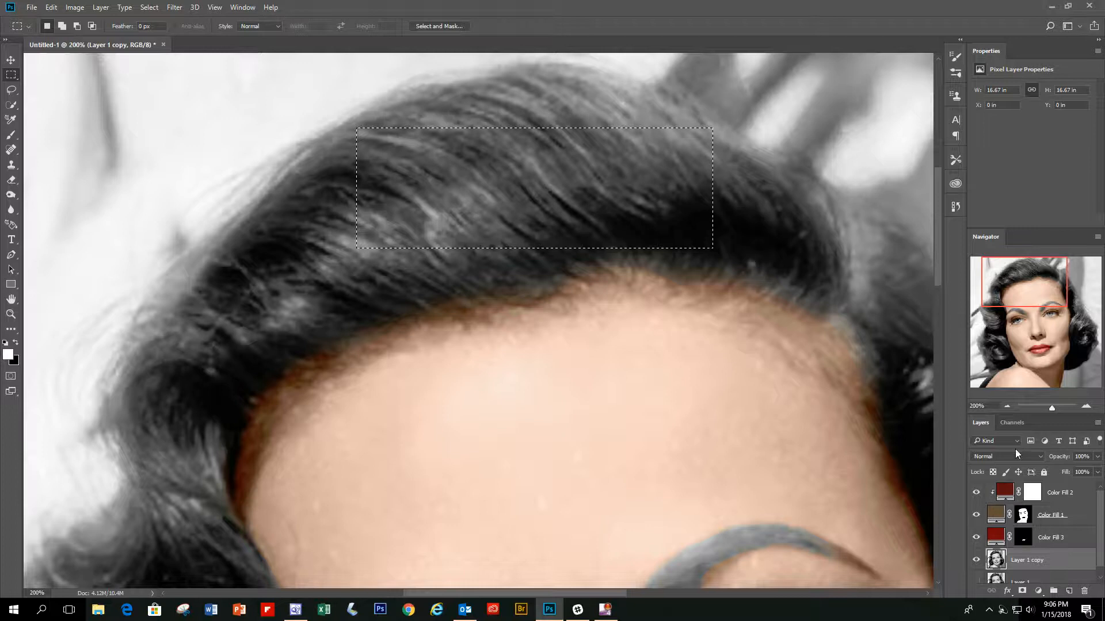
Add a very dark brown solid color fill layer (hue 30) from the hair selection and set its blend mode to Color
left_click(1007, 406)
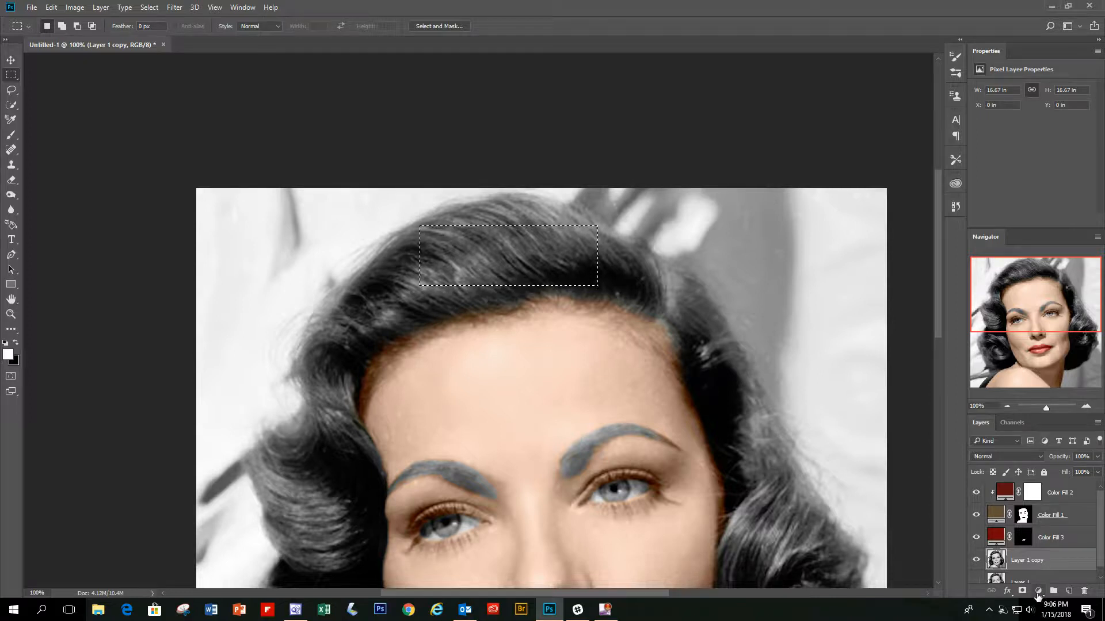
left_click(1038, 592)
left_click(1030, 346)
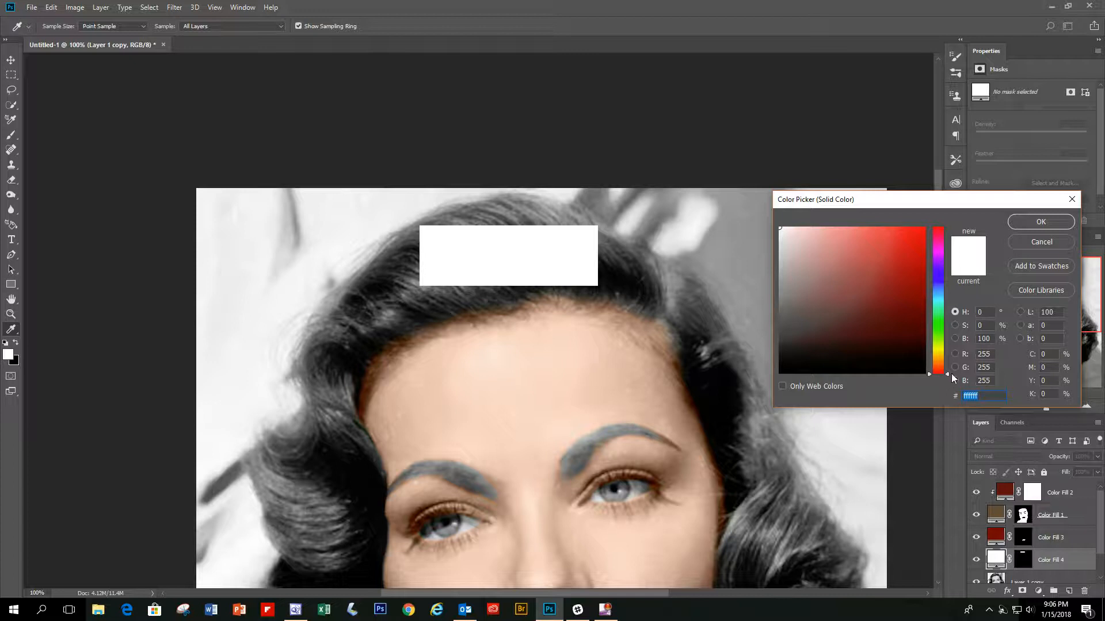
left_click_drag(947, 374, 947, 362)
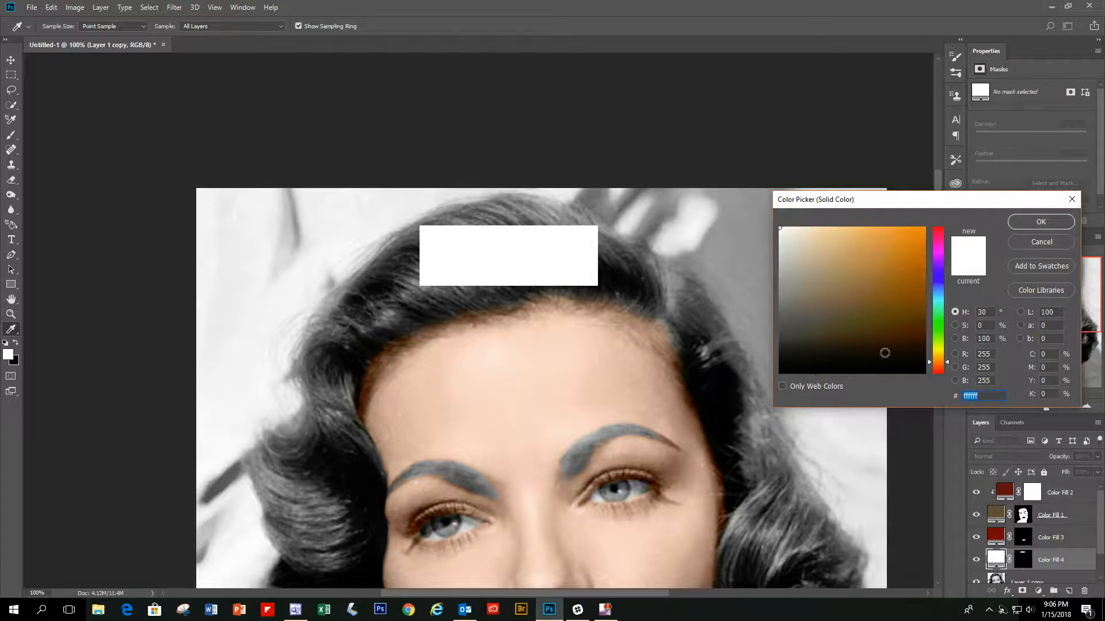
left_click(872, 349)
left_click(1025, 226)
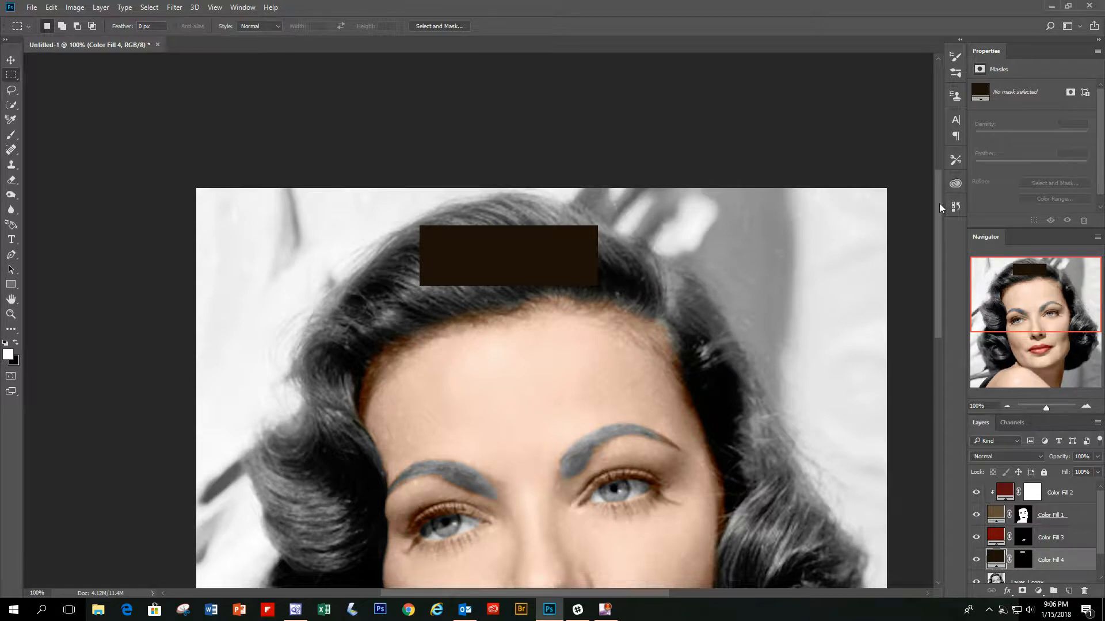
left_click_drag(938, 207, 935, 249)
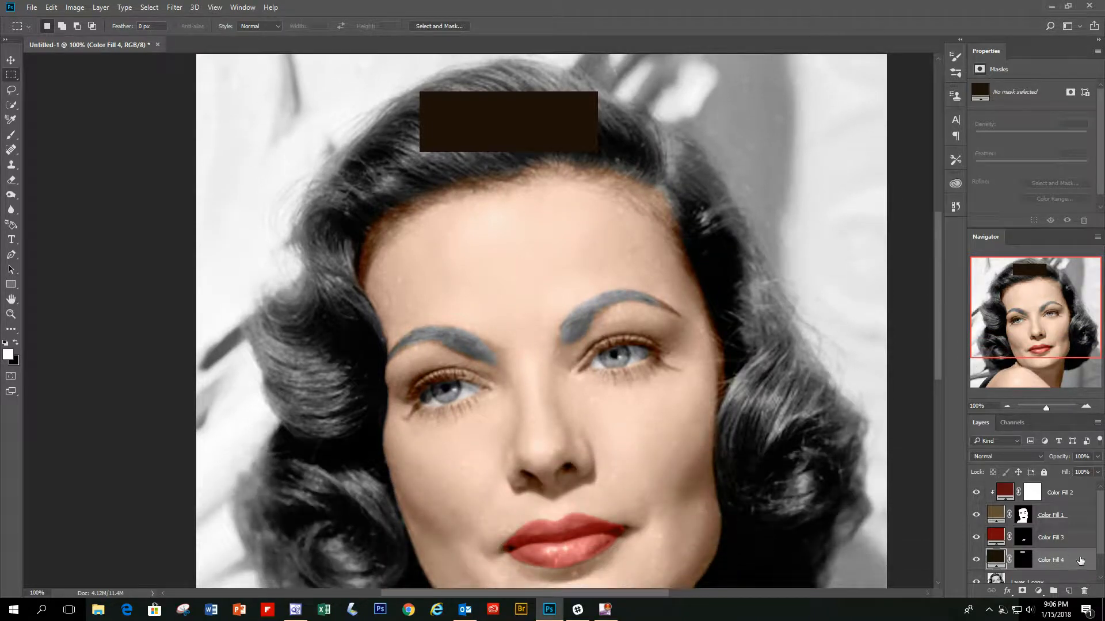
left_click(999, 459)
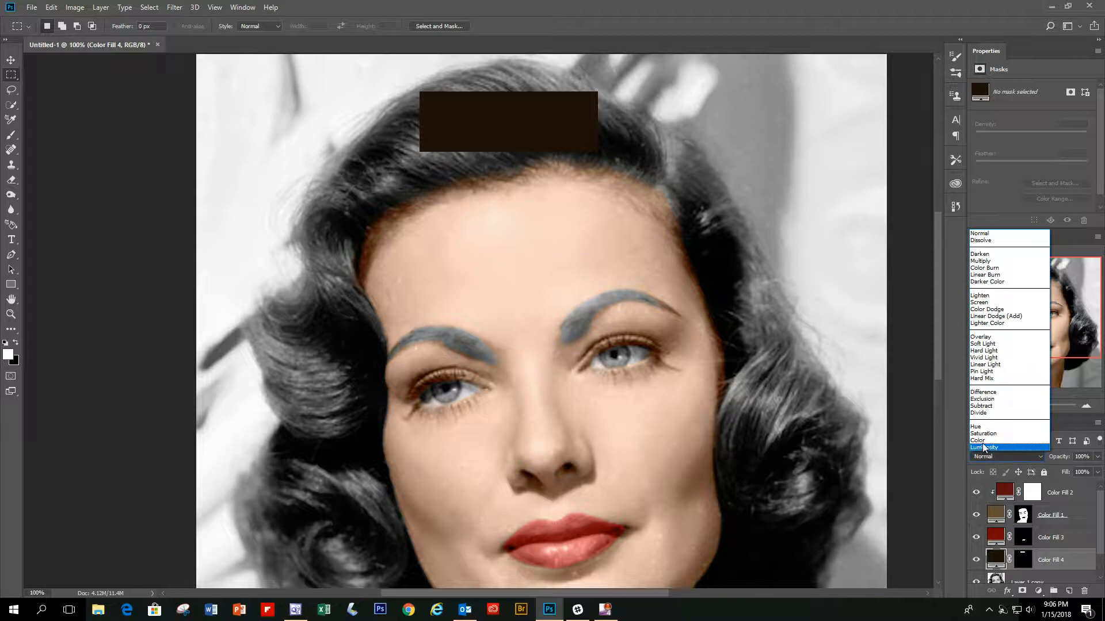
left_click(984, 441)
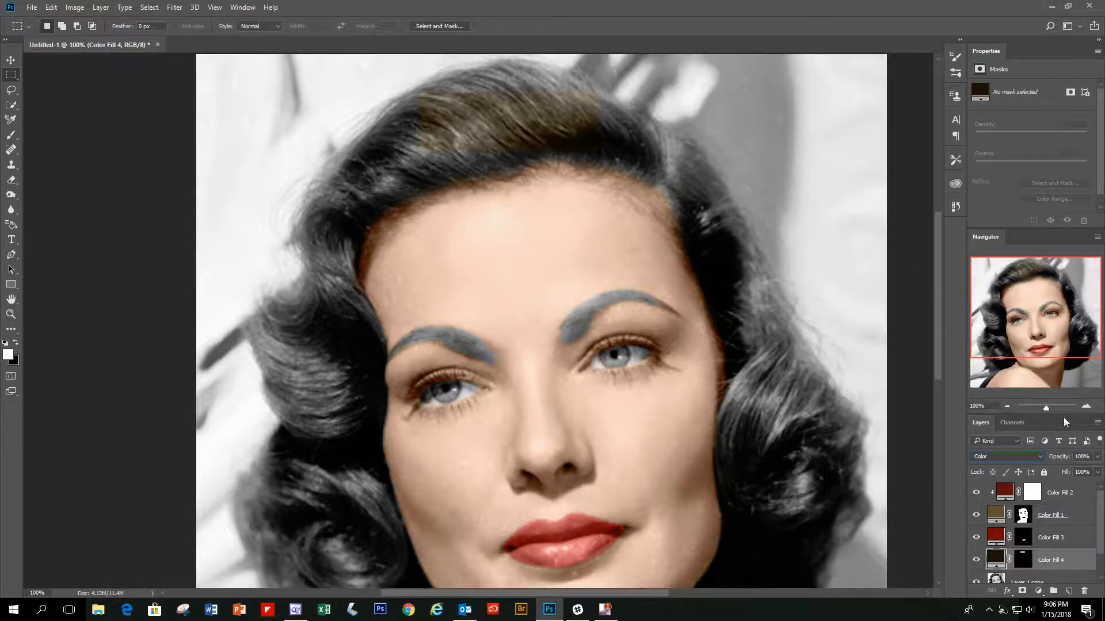
Paint white over the hair above the forehead and down both temples on the hair fill layer's mask with a 60 px brush
left_click(1023, 559)
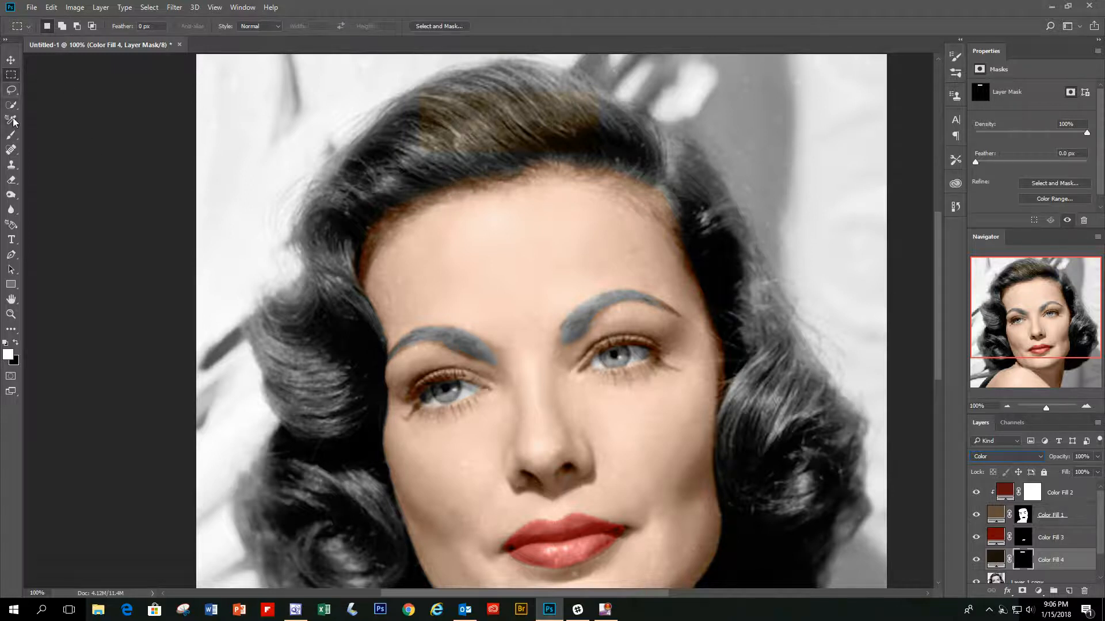
left_click(10, 136)
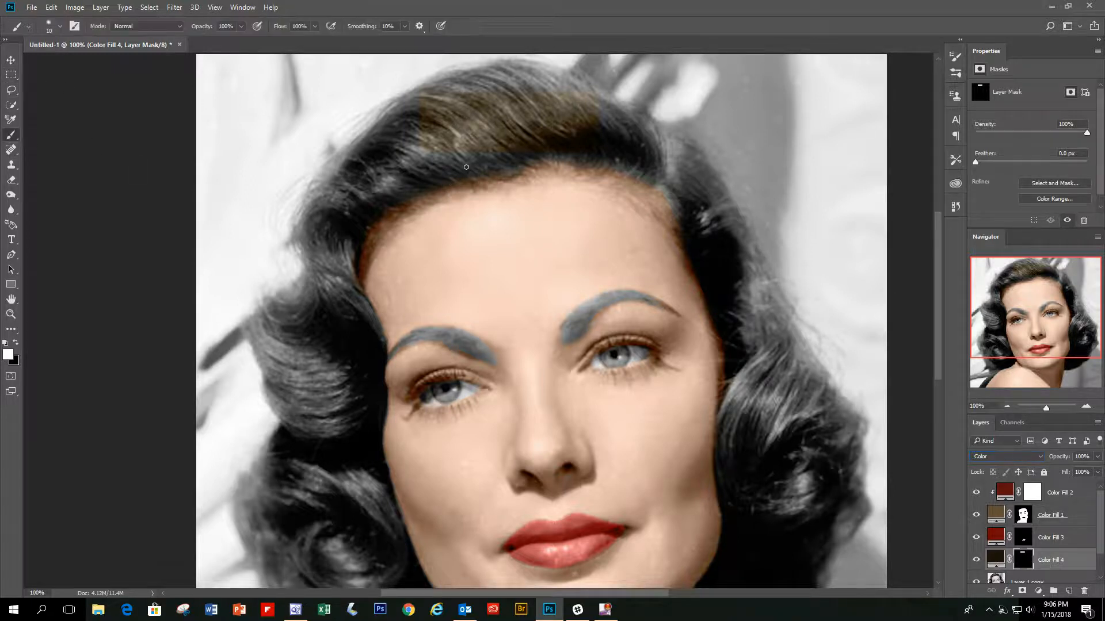
key("bracketright")
key("bracketright")
key("bracketright")
key("bracketright")
scroll(556, 115, "up", 1)
mouse_move(581, 124)
left_mouse_down()
mouse_move(576, 107)
mouse_move(503, 99)
mouse_move(392, 137)
mouse_move(451, 167)
mouse_move(382, 199)
mouse_move(316, 254)
mouse_move(325, 222)
mouse_move(360, 190)
mouse_move(369, 202)
mouse_move(388, 193)
mouse_move(347, 227)
mouse_move(340, 296)
mouse_move(370, 352)
mouse_move(336, 309)
mouse_move(322, 264)
mouse_move(421, 176)
left_mouse_up()
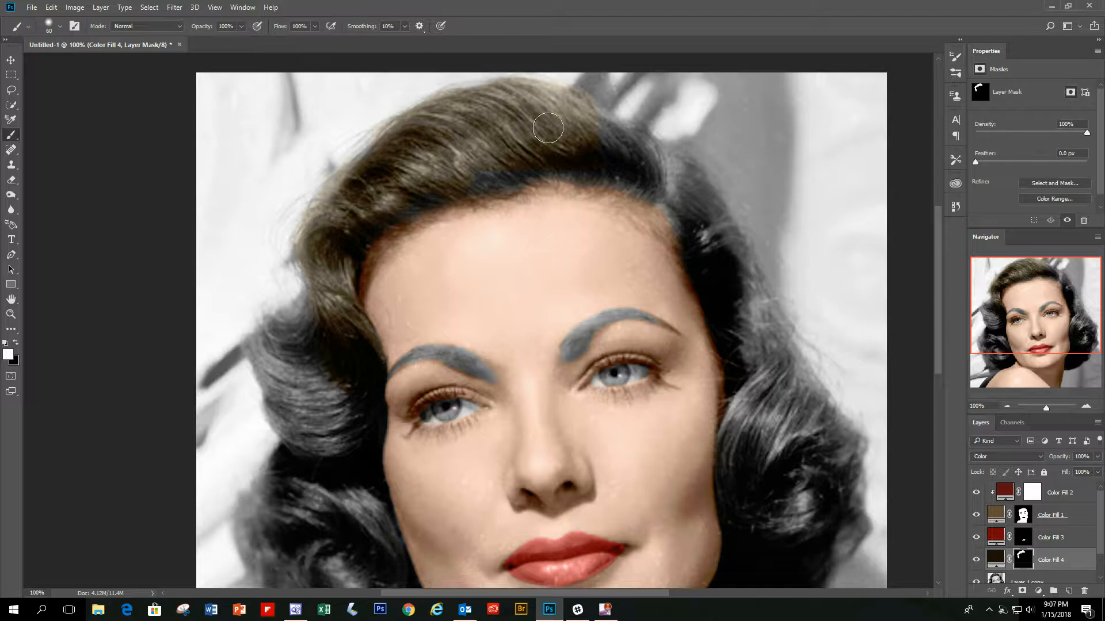
mouse_move(522, 139)
left_mouse_down()
mouse_move(509, 177)
mouse_move(506, 156)
mouse_move(500, 180)
mouse_move(486, 149)
mouse_move(487, 179)
mouse_move(432, 183)
left_mouse_up()
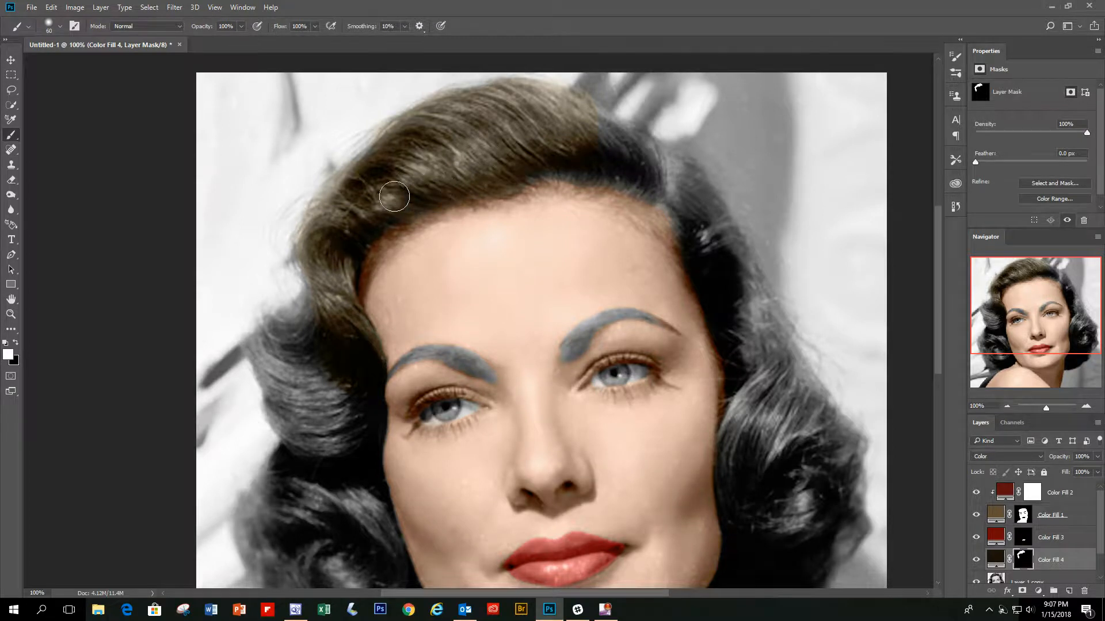
mouse_move(527, 166)
left_mouse_down()
mouse_move(565, 155)
mouse_move(663, 180)
mouse_move(650, 152)
mouse_move(585, 114)
mouse_move(652, 172)
mouse_move(656, 155)
mouse_move(690, 212)
mouse_move(595, 164)
mouse_move(564, 164)
mouse_move(614, 165)
mouse_move(643, 187)
mouse_move(690, 183)
mouse_move(689, 232)
mouse_move(759, 352)
mouse_move(755, 459)
mouse_move(774, 432)
mouse_move(732, 258)
left_mouse_up()
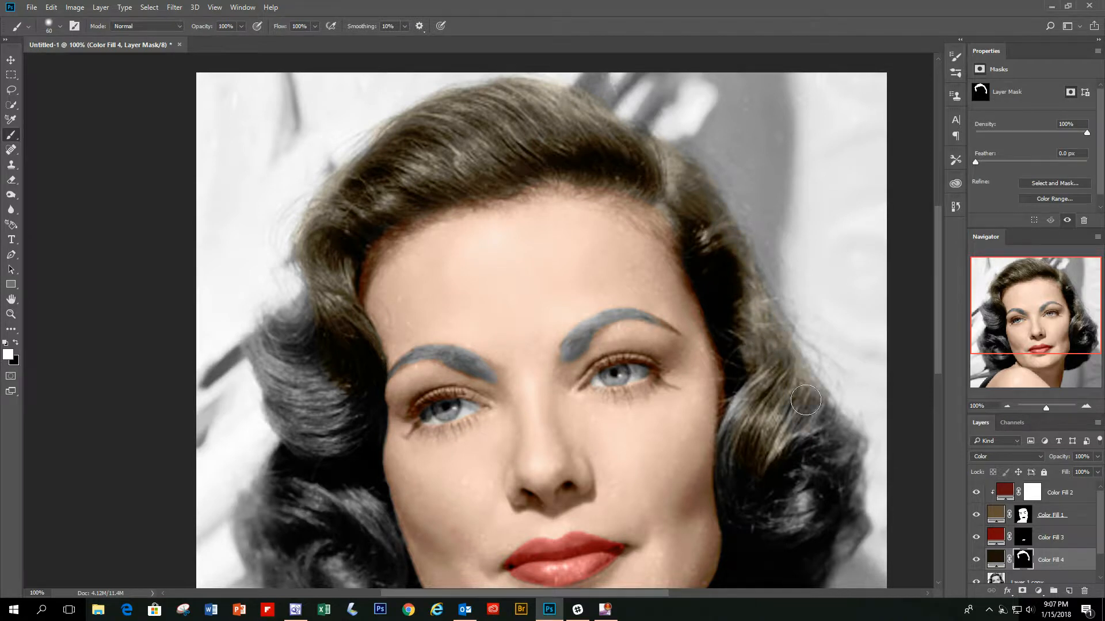
Paint white over the lower curls on both sides of the face on the hair fill layer's mask
scroll(759, 324, "down", 2)
scroll(759, 324, "down", 2)
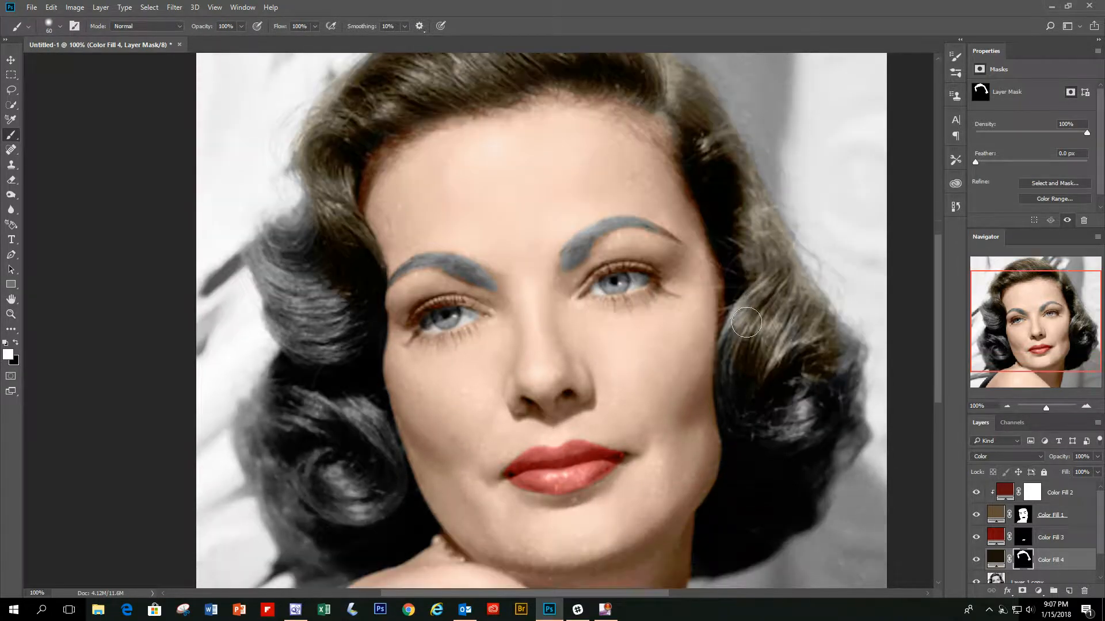
mouse_move(740, 411)
left_mouse_down()
mouse_move(751, 323)
mouse_move(800, 367)
mouse_move(808, 345)
mouse_move(844, 352)
mouse_move(831, 394)
mouse_move(848, 391)
mouse_move(833, 420)
mouse_move(848, 431)
mouse_move(825, 450)
mouse_move(836, 455)
mouse_move(818, 468)
mouse_move(812, 504)
mouse_move(798, 479)
mouse_move(813, 380)
mouse_move(793, 412)
mouse_move(774, 404)
mouse_move(755, 434)
mouse_move(750, 415)
mouse_move(751, 434)
mouse_move(815, 410)
left_mouse_up()
scroll(437, 276, "down", 1)
mouse_move(308, 215)
left_mouse_down()
mouse_move(321, 158)
mouse_move(301, 186)
mouse_move(280, 187)
mouse_move(291, 197)
mouse_move(264, 202)
mouse_move(270, 233)
mouse_move(296, 295)
mouse_move(314, 303)
mouse_move(355, 288)
mouse_move(342, 247)
mouse_move(316, 229)
mouse_move(286, 241)
mouse_move(334, 265)
mouse_move(344, 363)
mouse_move(371, 368)
mouse_move(383, 428)
mouse_move(390, 416)
mouse_move(388, 446)
mouse_move(334, 459)
mouse_move(310, 414)
mouse_move(352, 470)
mouse_move(342, 409)
mouse_move(344, 448)
mouse_move(292, 401)
mouse_move(276, 358)
mouse_move(278, 336)
mouse_move(333, 362)
mouse_move(327, 378)
mouse_move(352, 390)
left_mouse_up()
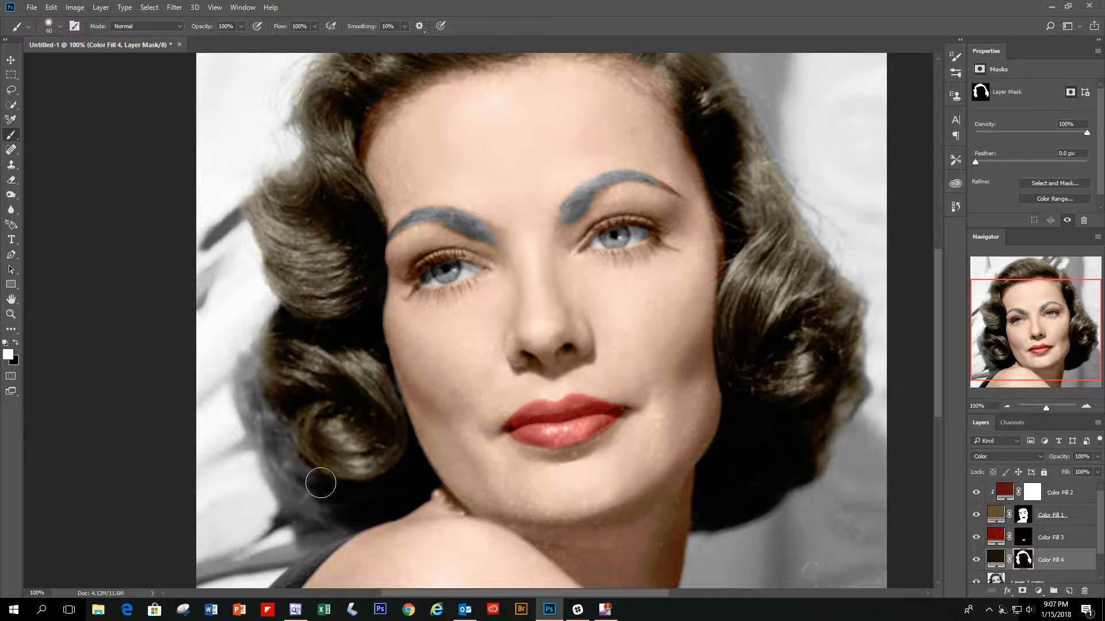
left_click_drag(375, 390, 391, 418)
Load a selection from the mask of the skin layer, Color Fill 1, and invert it
scroll(357, 287, "up", 2)
scroll(357, 288, "up", 3)
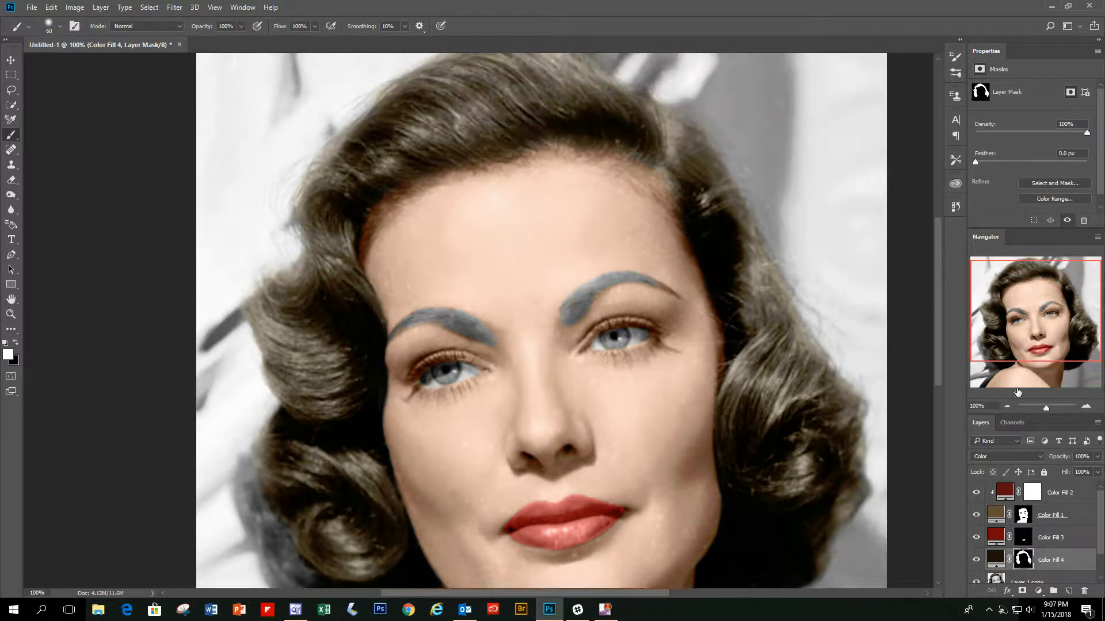
left_click(1006, 406)
left_click(1005, 407)
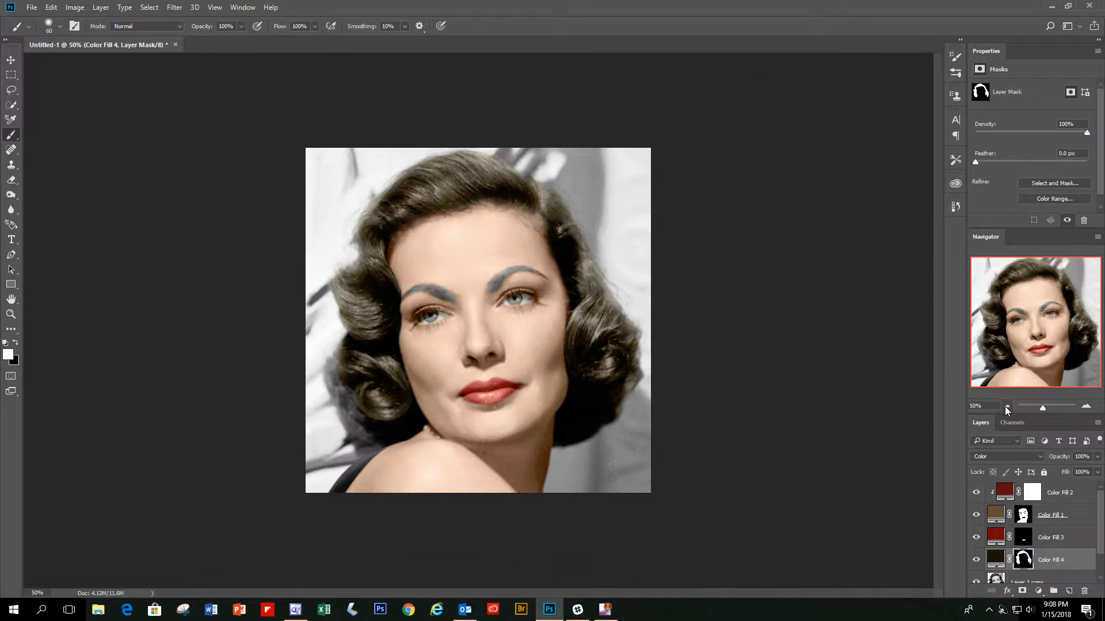
left_click(1087, 407)
left_click(1087, 407)
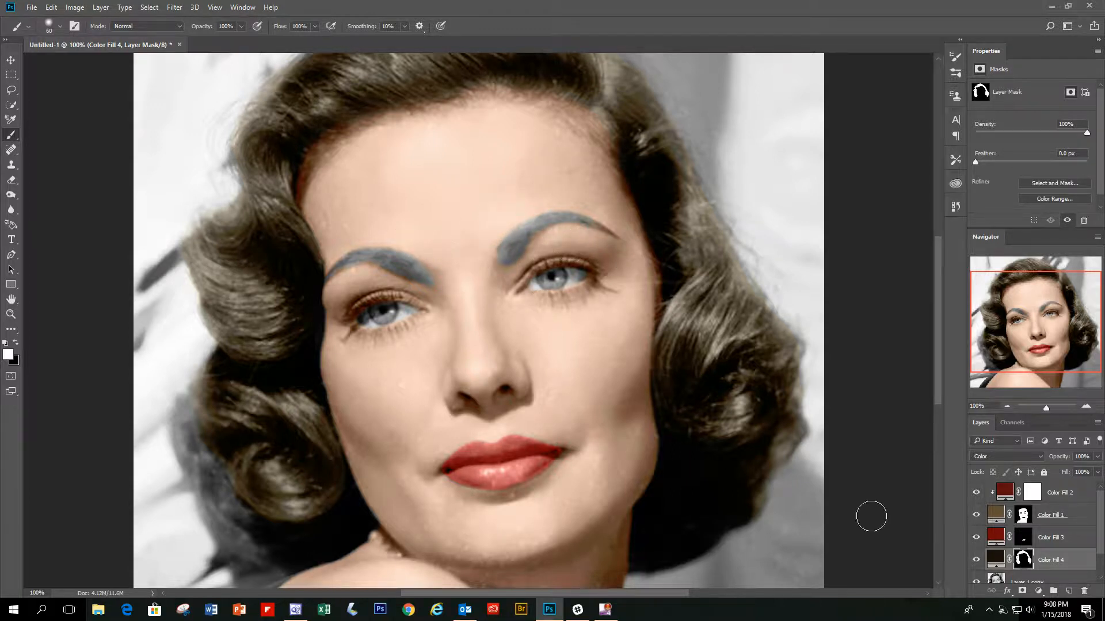
left_click(1023, 517)
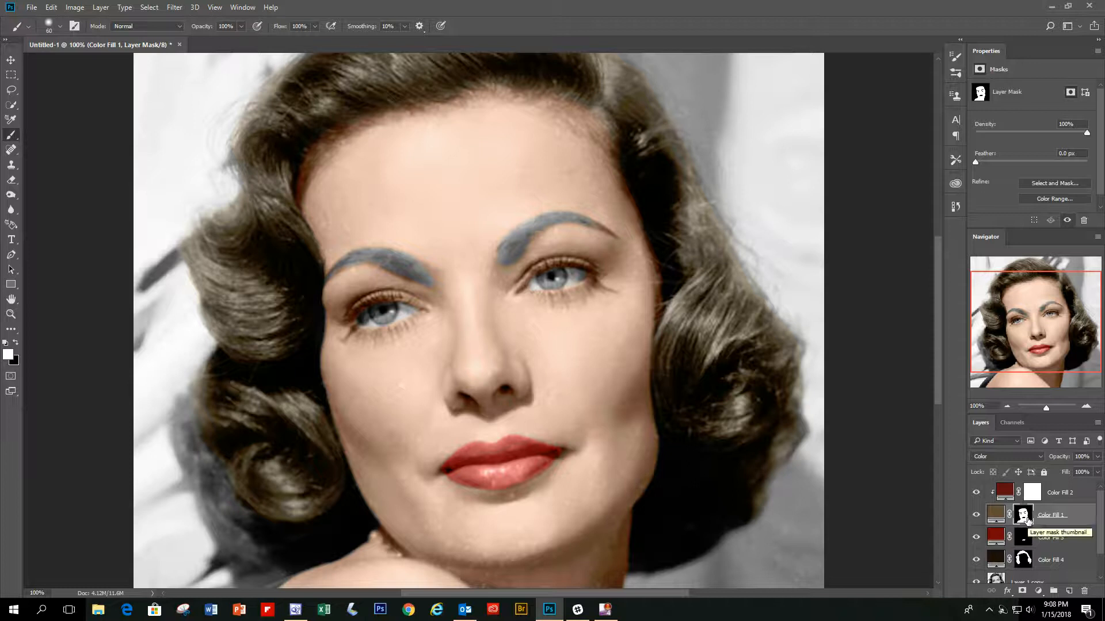
left_click_drag(1027, 518, 1028, 523)
left_click(1030, 516, "ctrl")
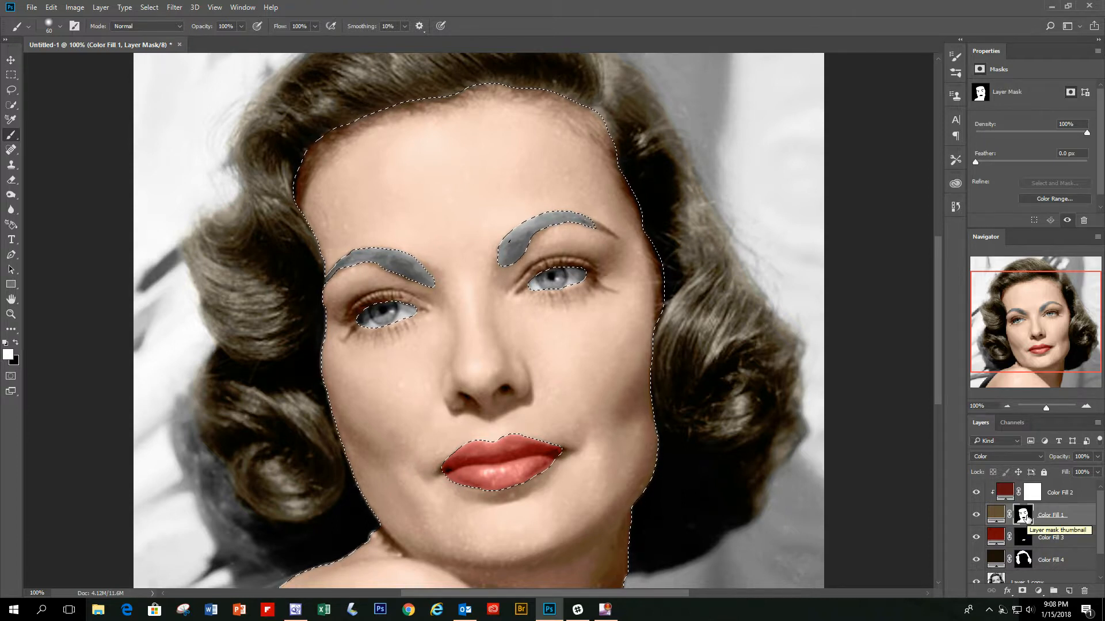
left_click(150, 8)
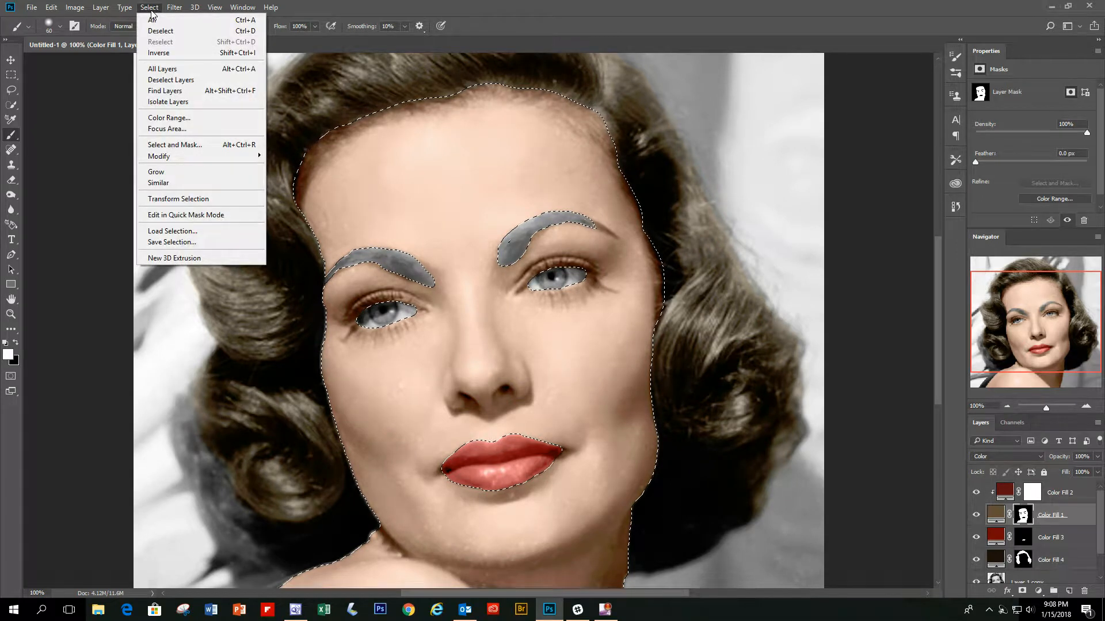
left_click(167, 53)
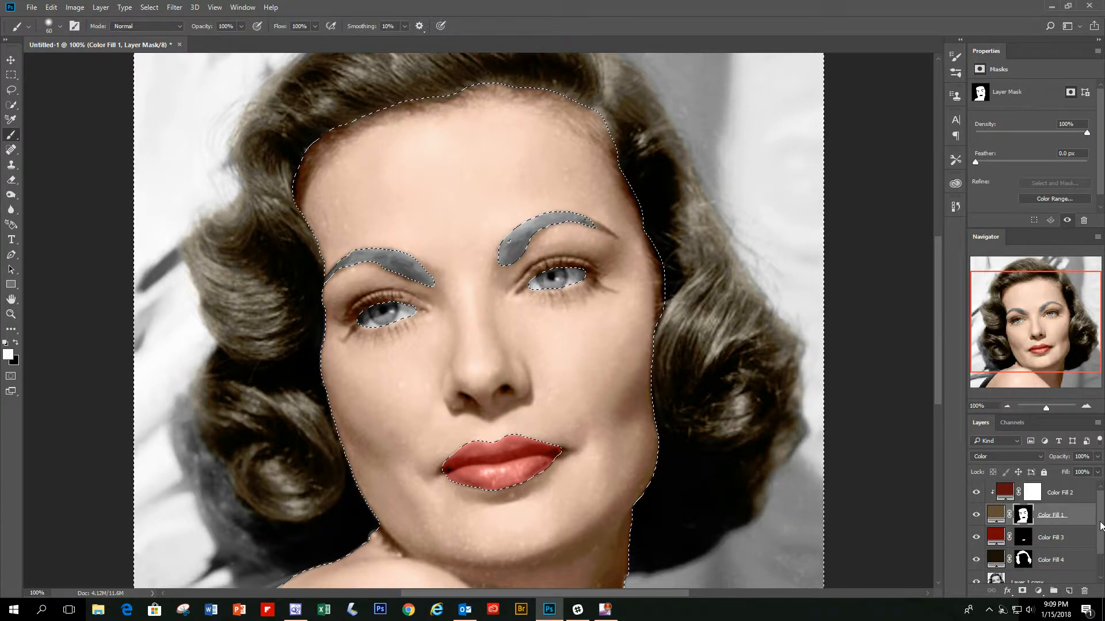
Paint the eyebrows white on the Color Fill 4 mask with a 30 px brush inside the selection, and deselect
left_click_drag(1102, 527, 1102, 547)
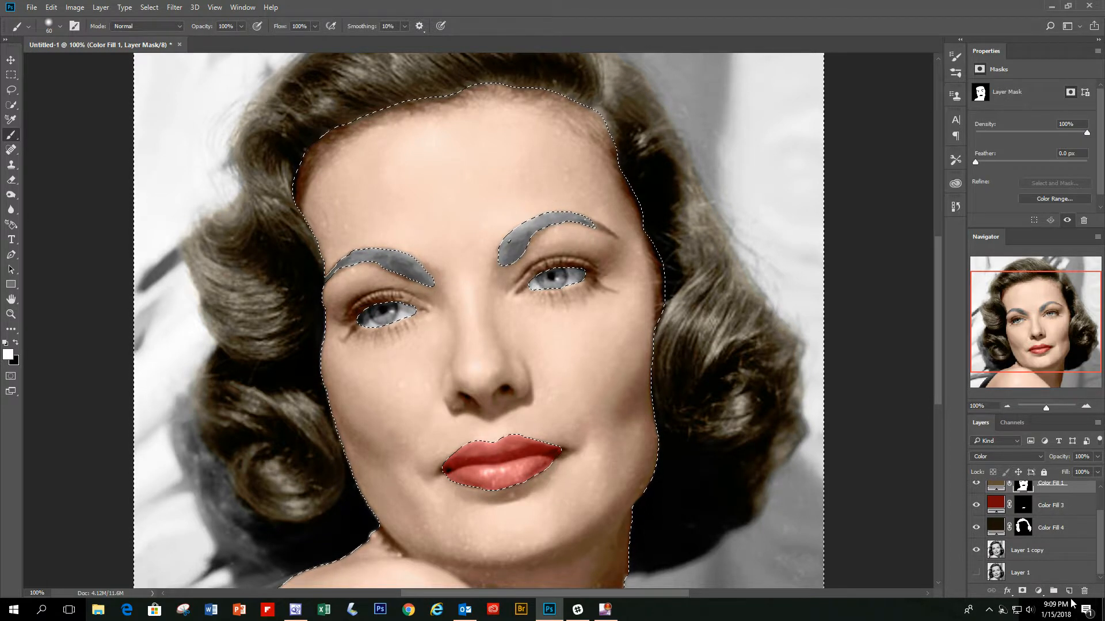
left_click(1024, 527)
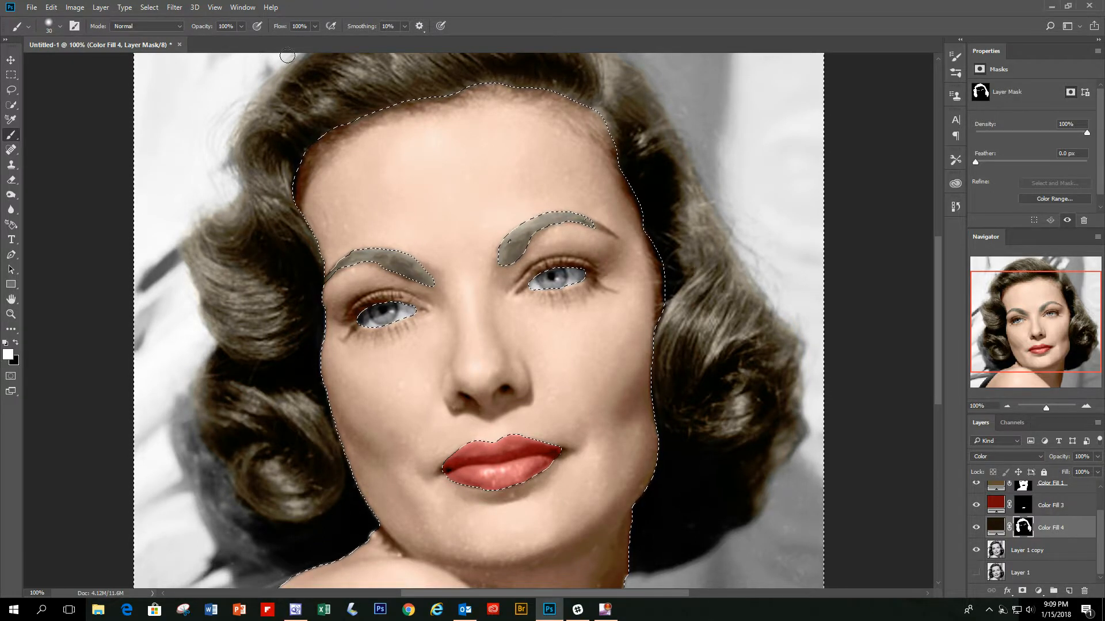
left_click(150, 8)
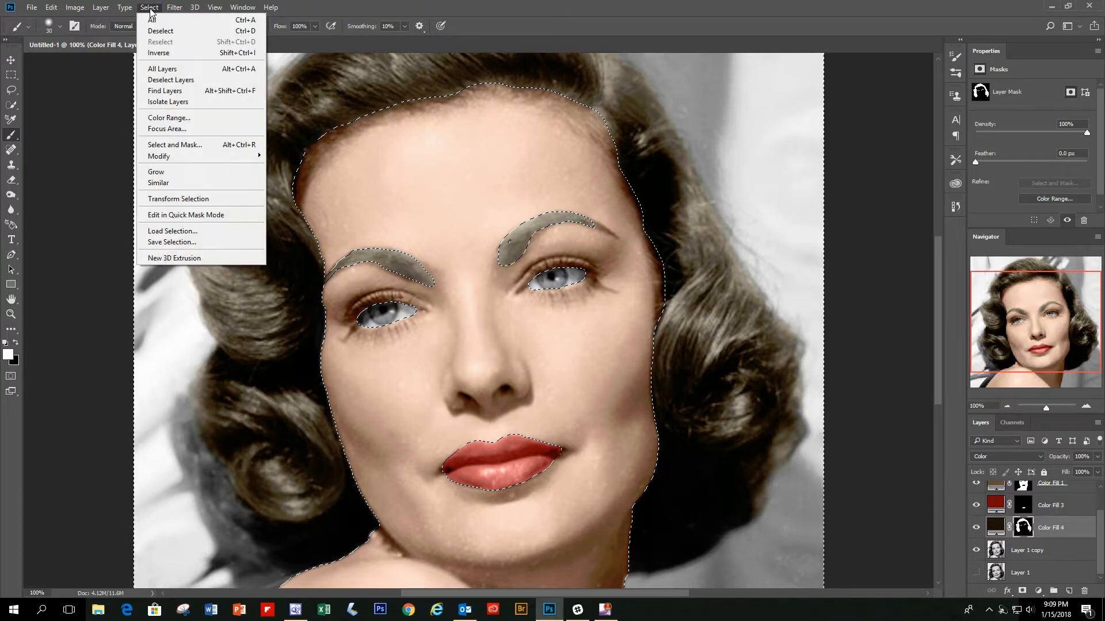
left_click(160, 30)
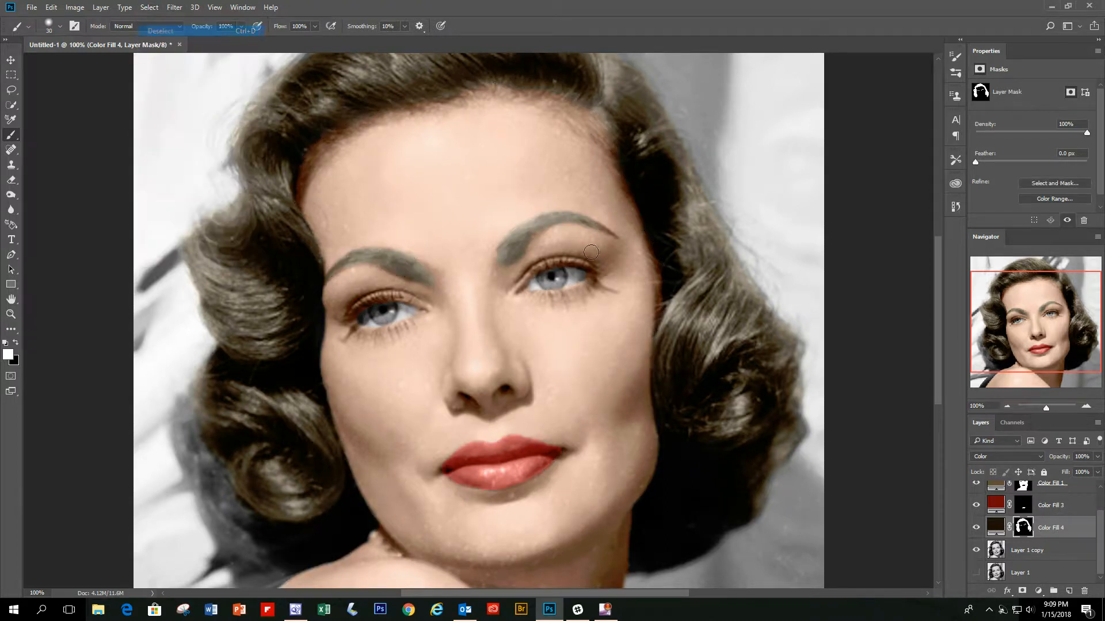
Make a small rectangular marquee selection over the lower iris of the right-hand eye on Layer 1 copy
left_click(1007, 408)
left_click(1007, 408)
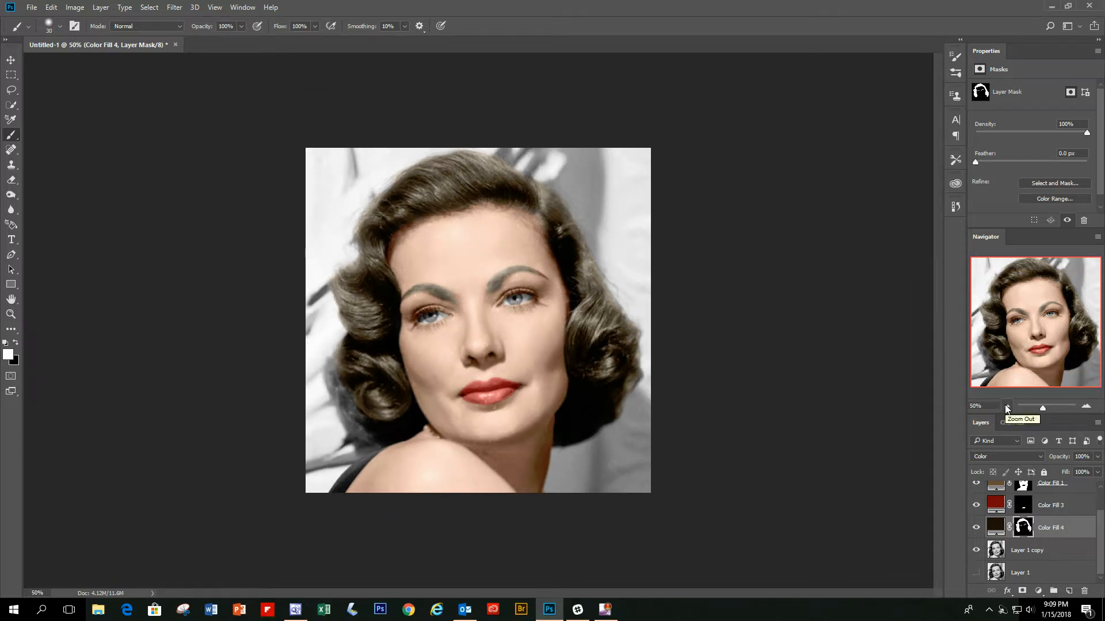
left_click(1088, 408)
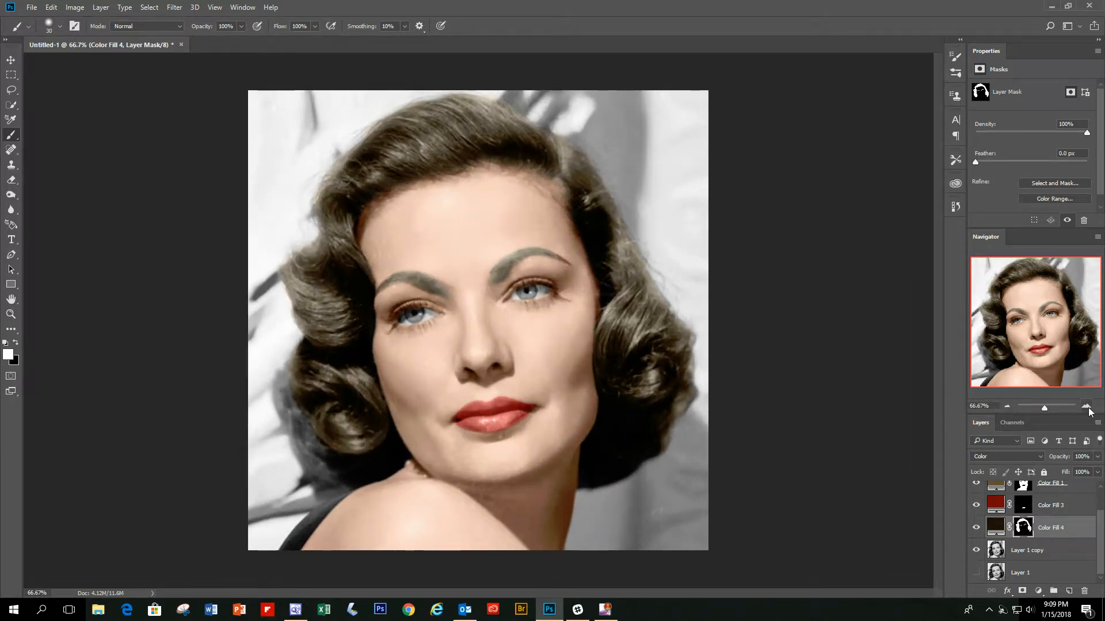
left_click(1037, 554)
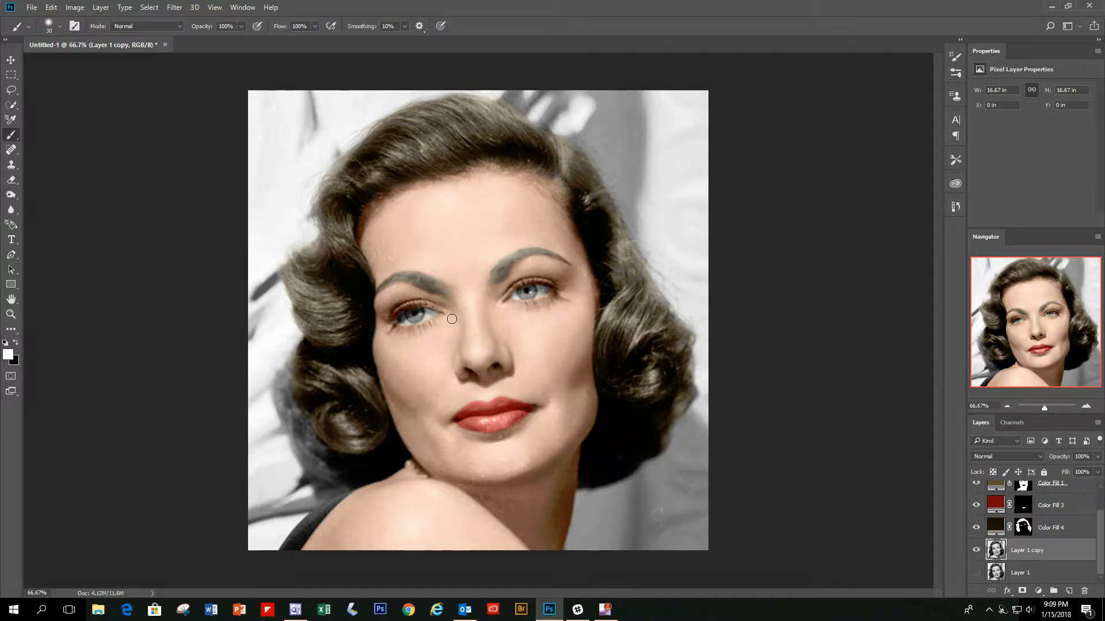
left_click(1088, 408)
left_click(1088, 408)
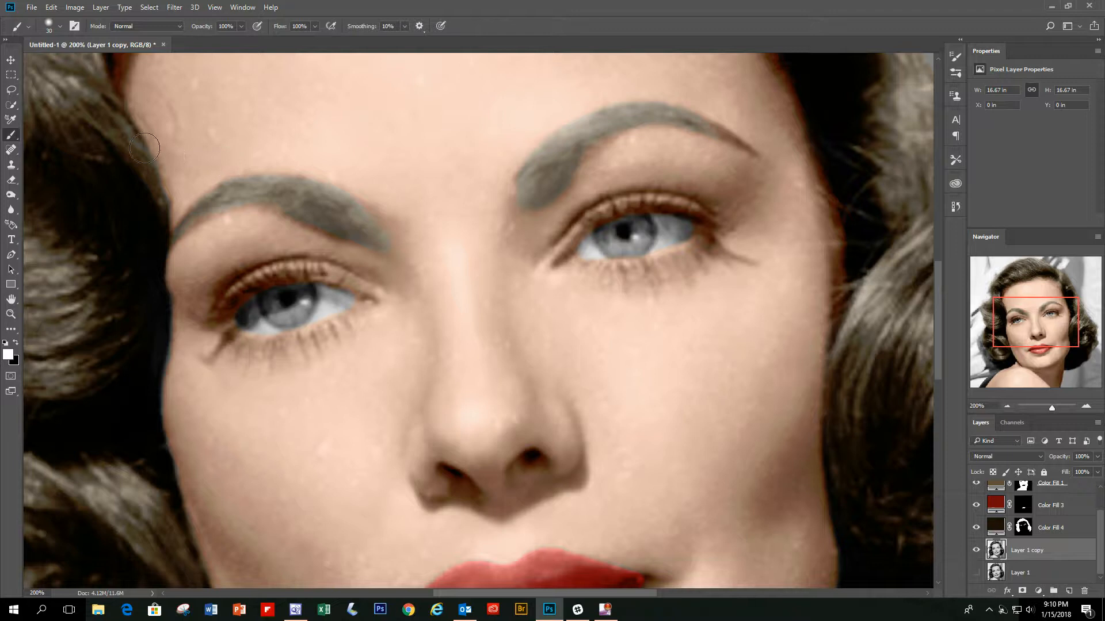
left_click(11, 75)
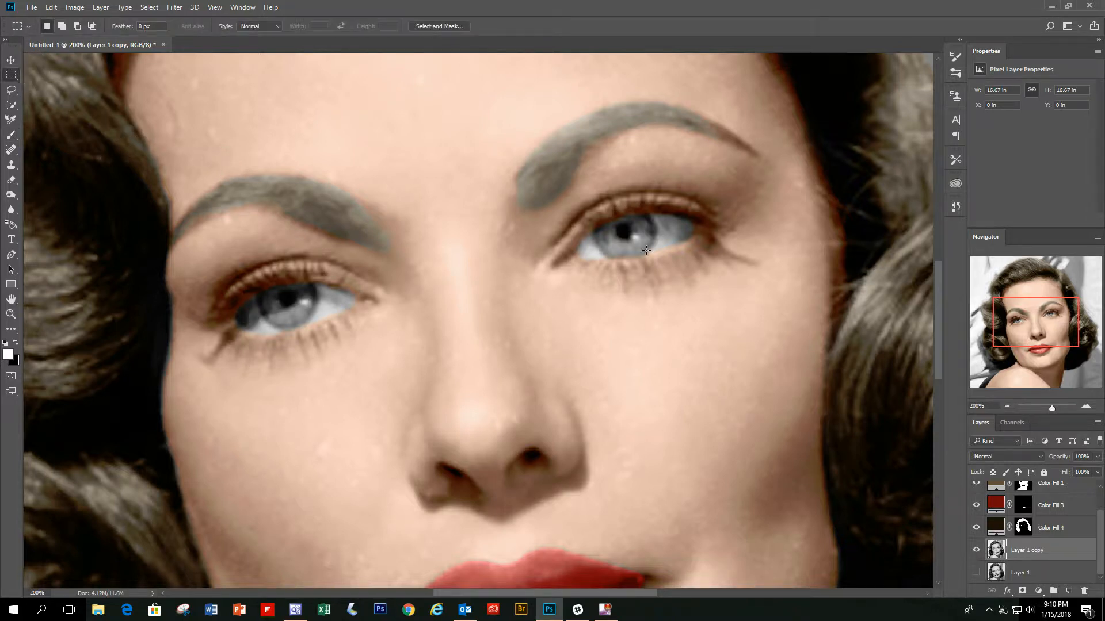
left_click_drag(612, 245, 642, 253)
Add a dark blue Solid Color fill layer from the selection and set its blend mode to Color
left_click(1038, 592)
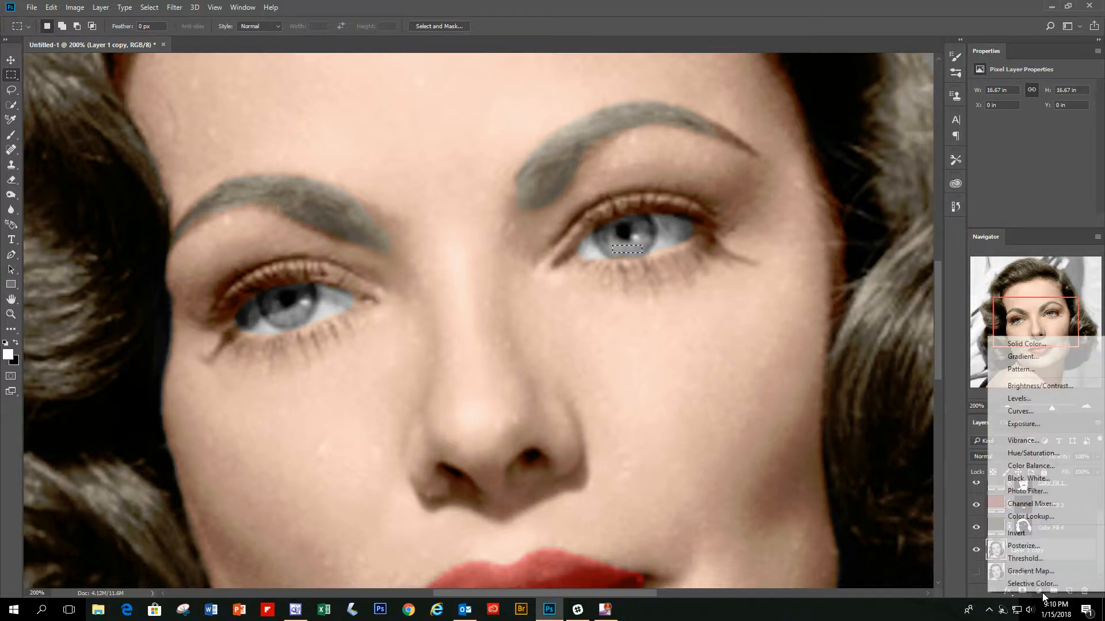
left_click(1032, 349)
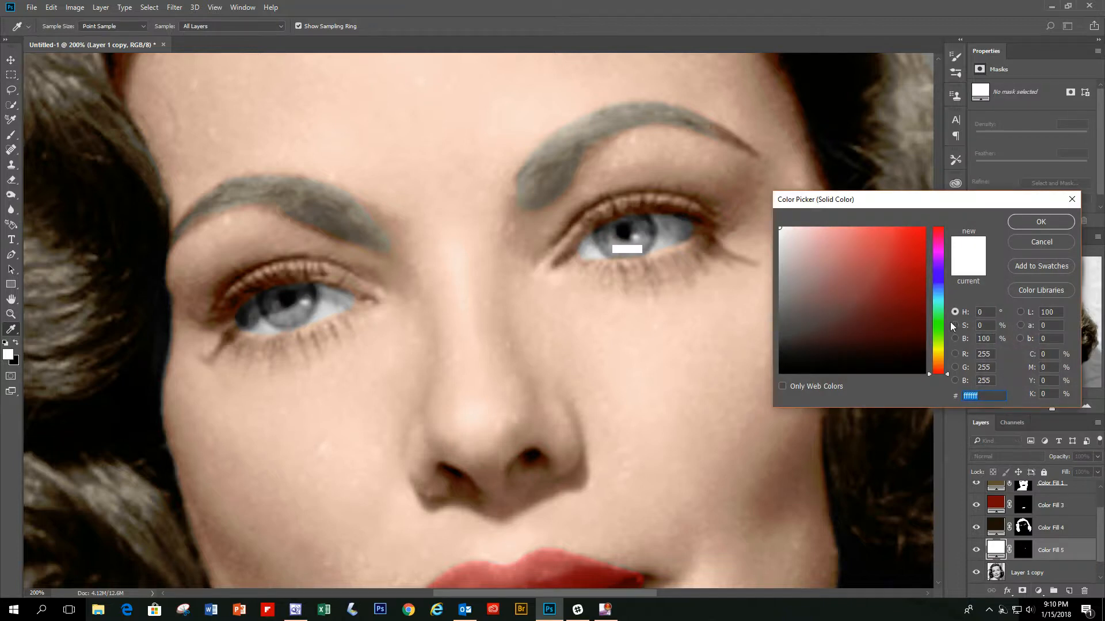
left_click(939, 292)
left_click_drag(929, 332, 896, 340)
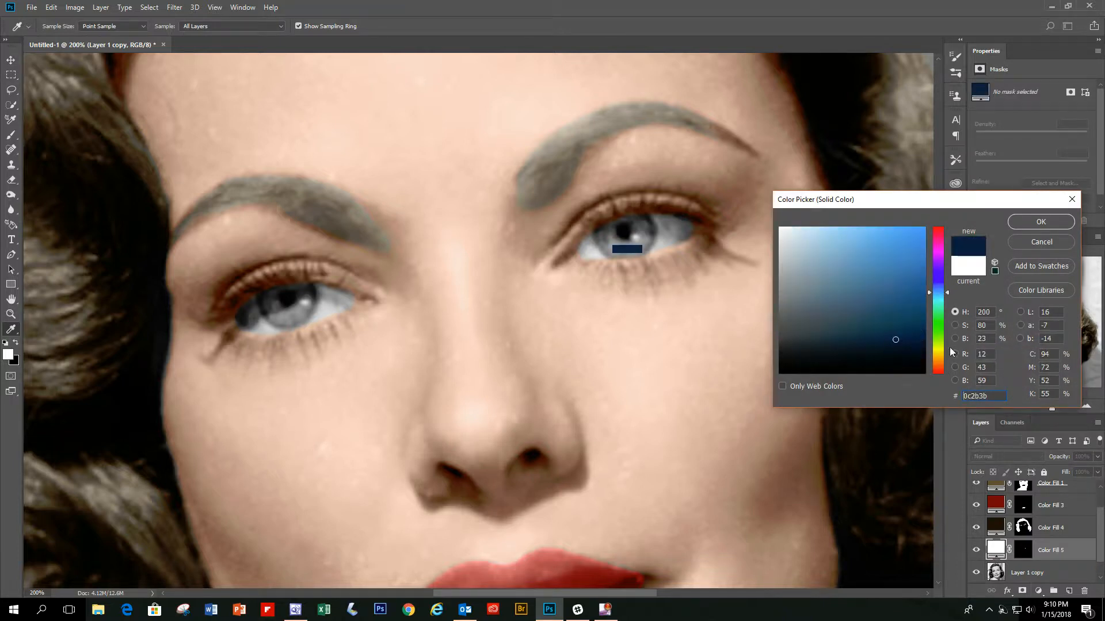
left_click(1016, 223)
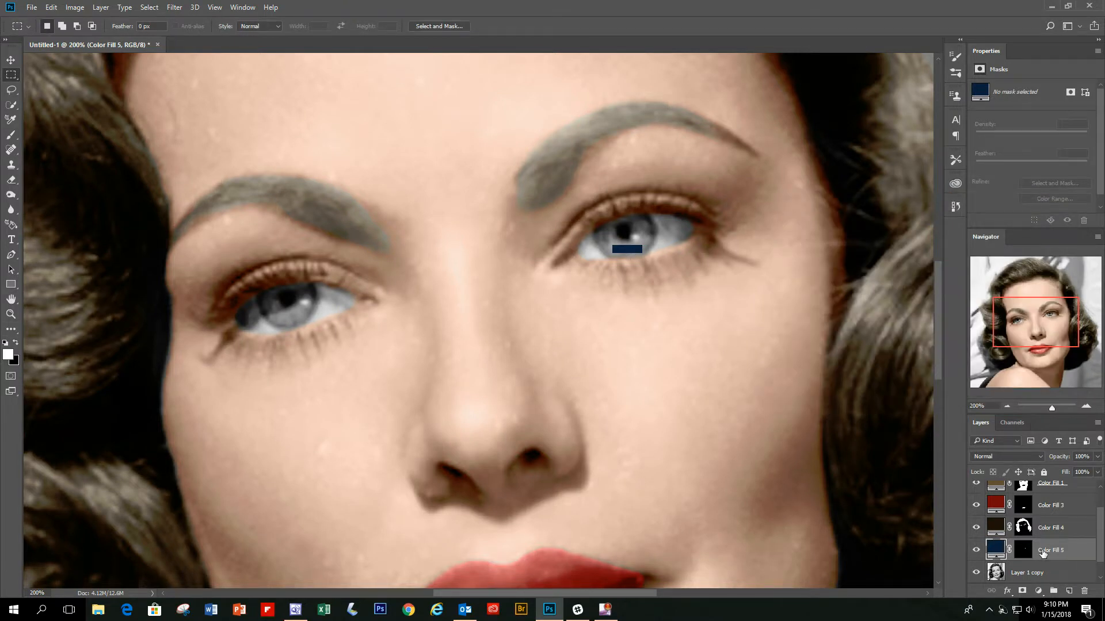
left_click(1003, 455)
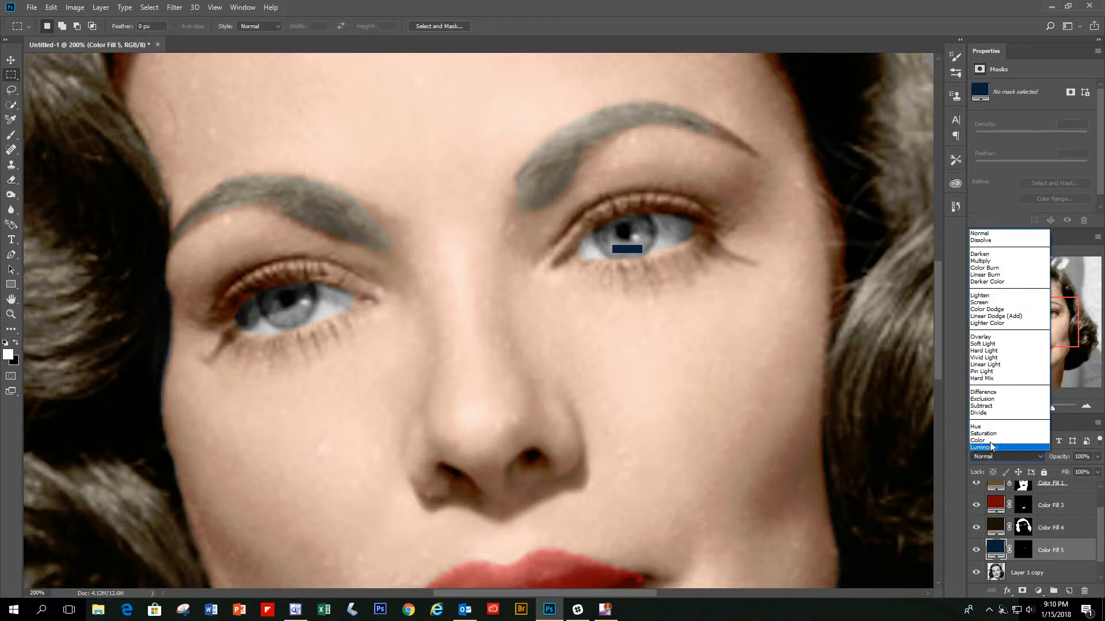
left_click(990, 443)
Paint the right-hand eye's iris white on the Color Fill 5 mask with a small brush, sparing the pupil
left_click(1025, 554)
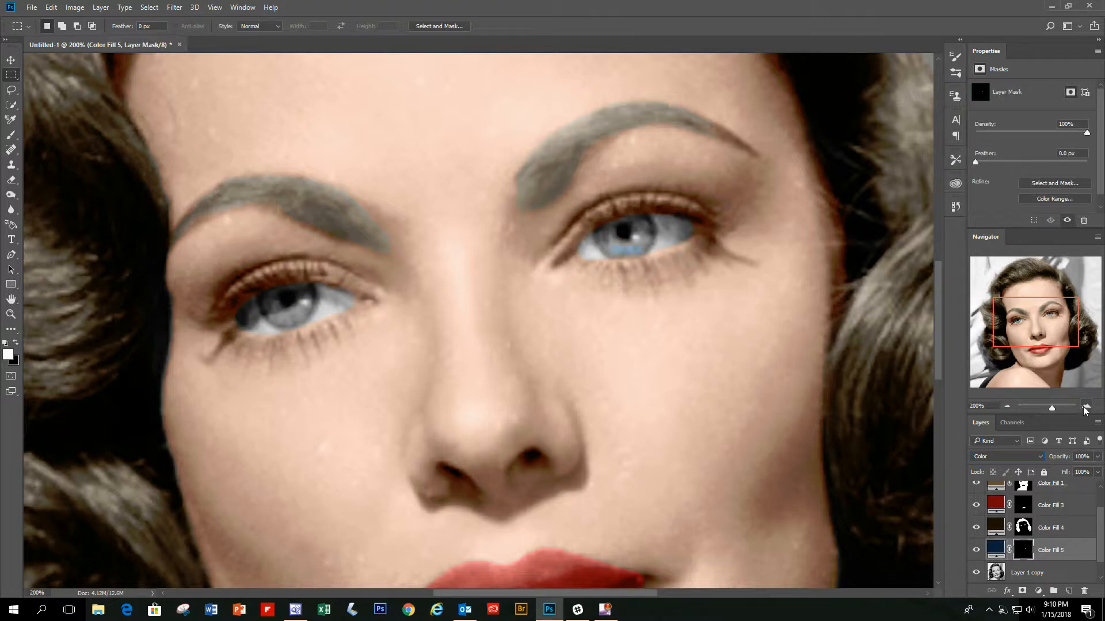
left_click(1085, 407)
left_click(1086, 407)
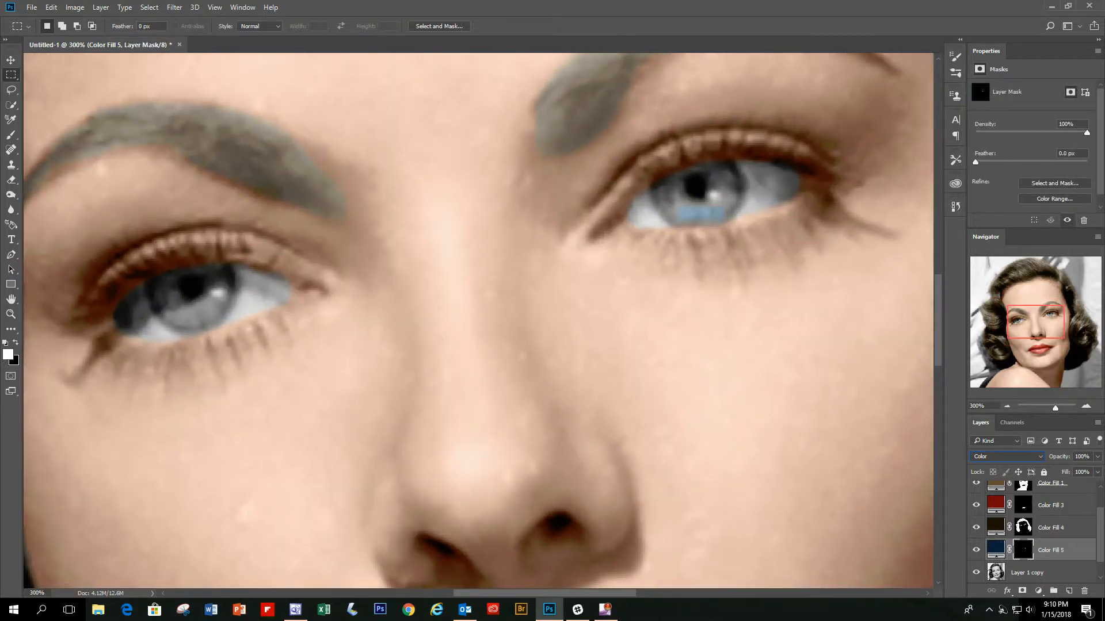
left_click(11, 136)
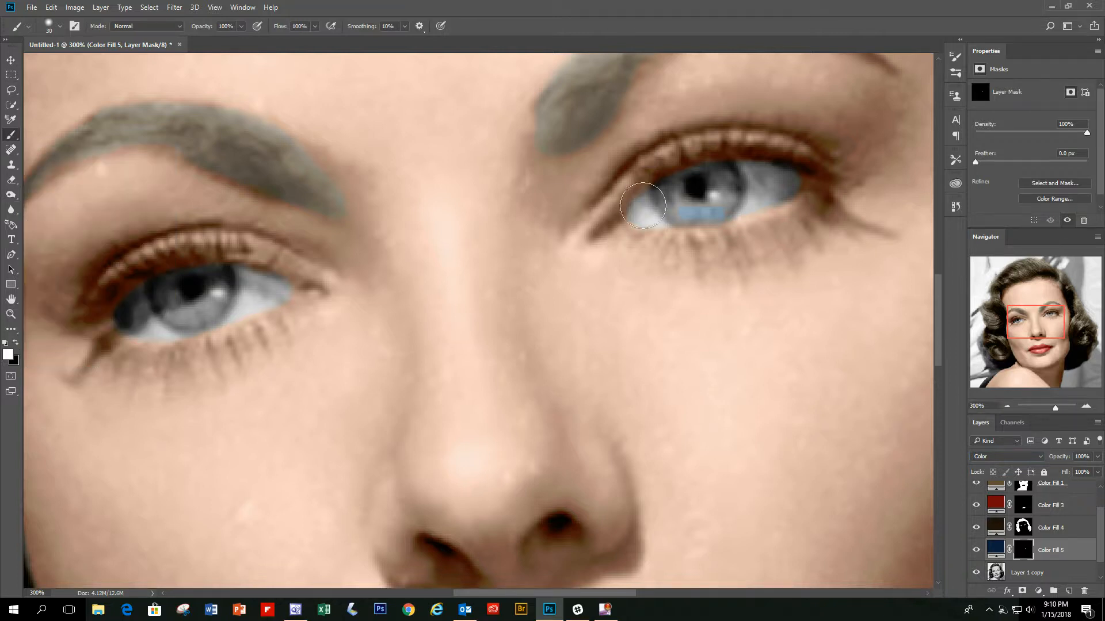
key("bracketleft")
key("bracketleft")
key("bracketleft")
key("bracketleft")
key("bracketleft")
mouse_move(715, 181)
left_mouse_down()
mouse_move(682, 218)
mouse_move(730, 210)
mouse_move(739, 191)
mouse_move(729, 169)
mouse_move(716, 169)
mouse_move(721, 197)
mouse_move(727, 182)
mouse_move(711, 204)
mouse_move(686, 204)
mouse_move(676, 180)
mouse_move(677, 211)
mouse_move(658, 191)
mouse_move(669, 216)
mouse_move(699, 220)
mouse_move(667, 196)
left_mouse_up()
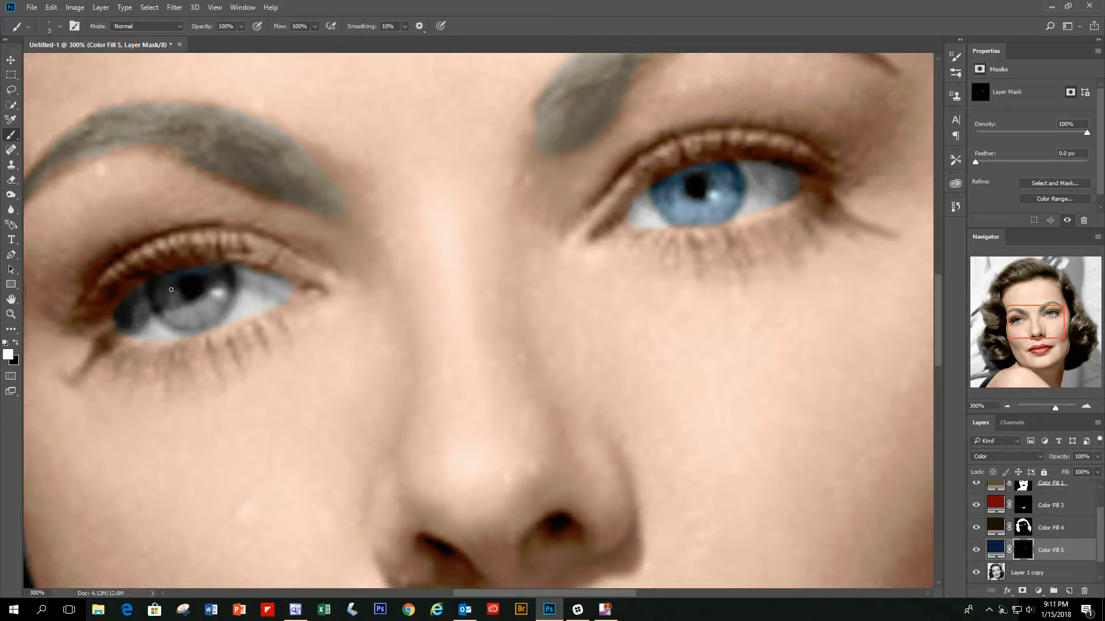
Paint the left-hand eye's iris white on the Color Fill 5 mask with a slightly larger brush
key("backslash")
key("backslash")
key("bracketright")
key("bracketright")
key("bracketright")
mouse_move(163, 281)
left_mouse_down()
mouse_move(176, 324)
mouse_move(196, 328)
mouse_move(224, 306)
mouse_move(226, 276)
mouse_move(210, 272)
mouse_move(200, 306)
mouse_move(168, 304)
mouse_move(193, 317)
mouse_move(209, 298)
mouse_move(199, 316)
mouse_move(221, 276)
mouse_move(214, 321)
mouse_move(170, 321)
mouse_move(157, 284)
mouse_move(181, 314)
mouse_move(202, 312)
mouse_move(176, 297)
left_mouse_up()
Make a small rectangular marquee selection over the white of the left-hand eye on Layer 1 copy
left_click(1006, 405)
left_click(1005, 405)
left_click(1006, 403)
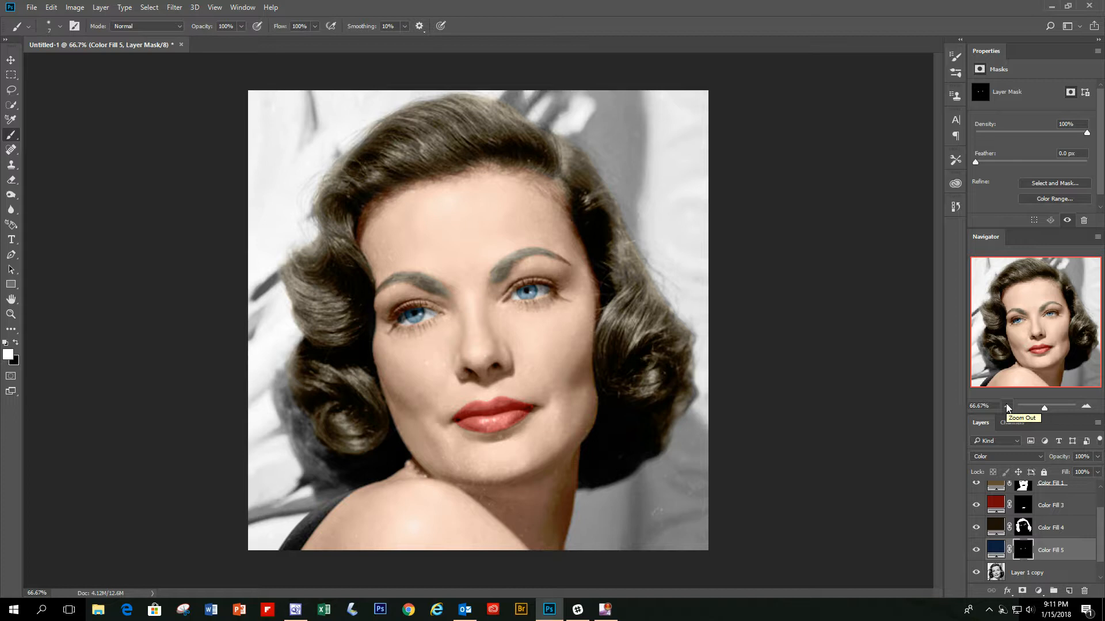
left_click(1085, 407)
left_click(1086, 407)
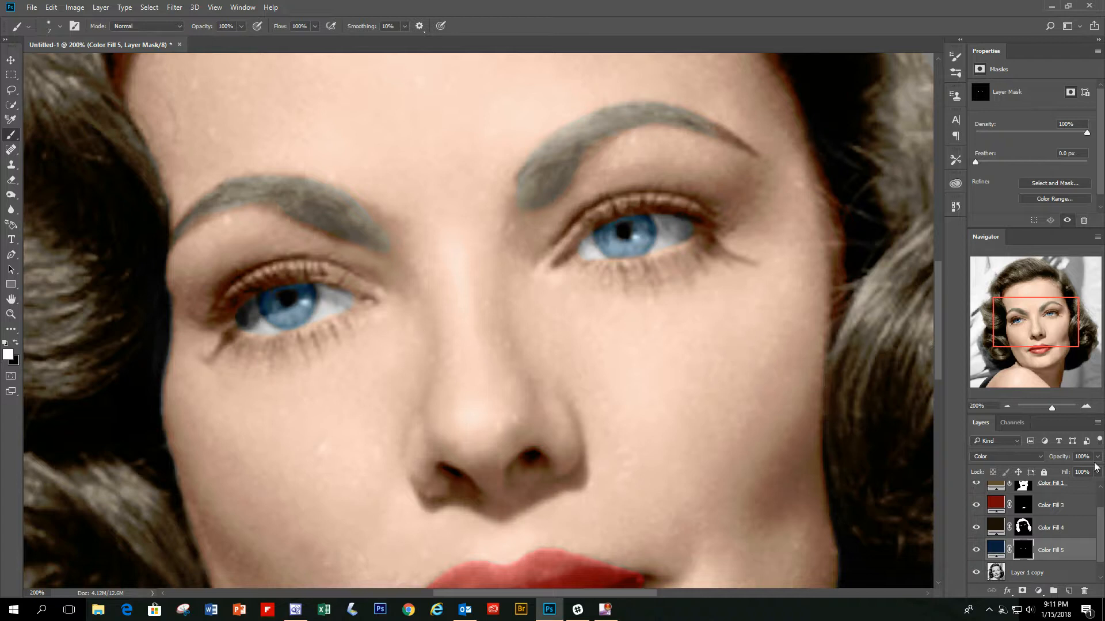
left_click(1052, 581)
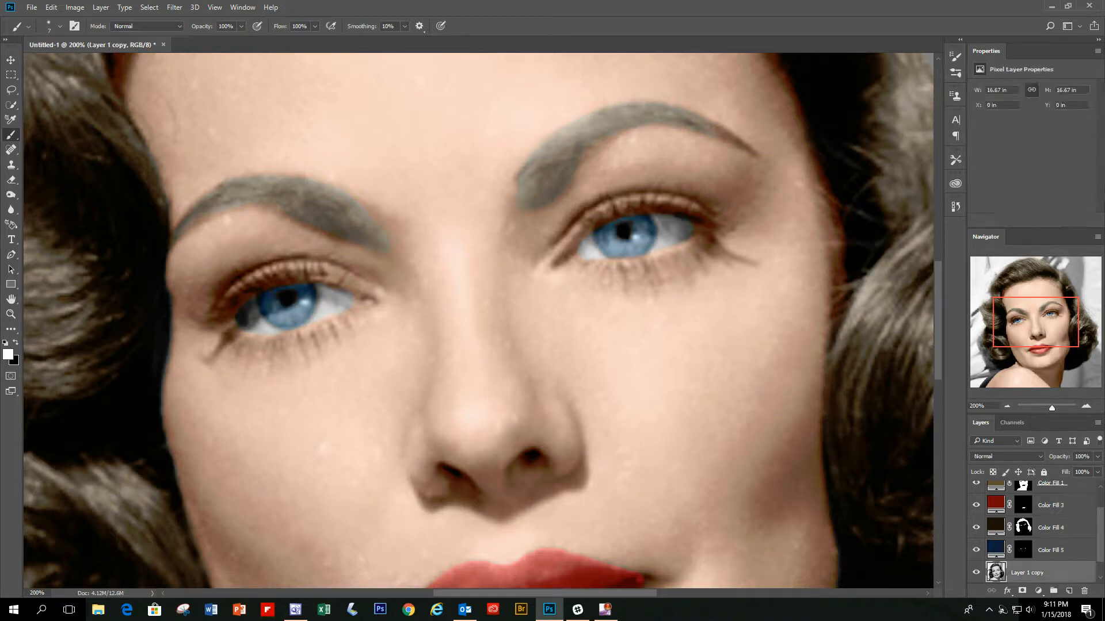
left_click(11, 74)
left_click_drag(324, 299, 344, 308)
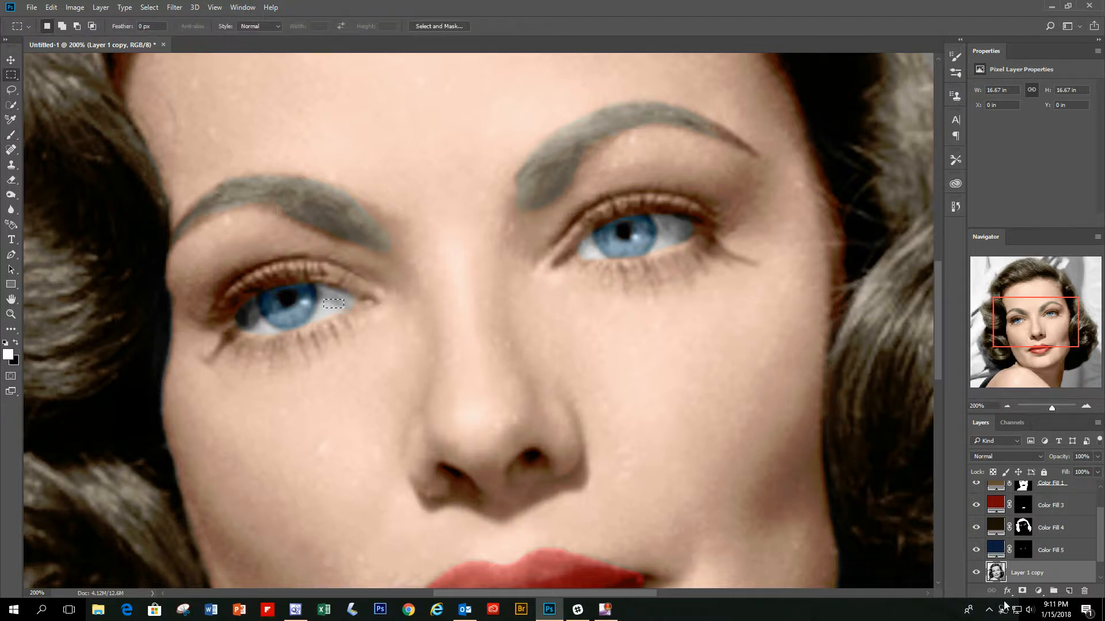
Add a white Solid Color fill layer from the selection and, after trying Color, set its blend mode to Soft Light
left_click(1043, 591)
left_click(1028, 343)
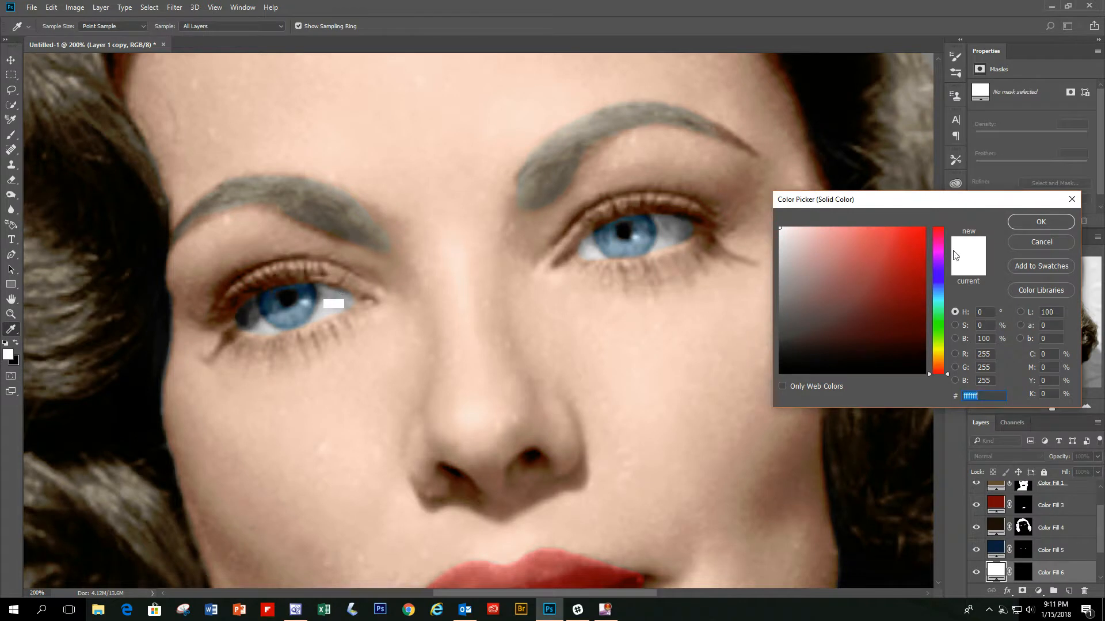
left_click(1040, 223)
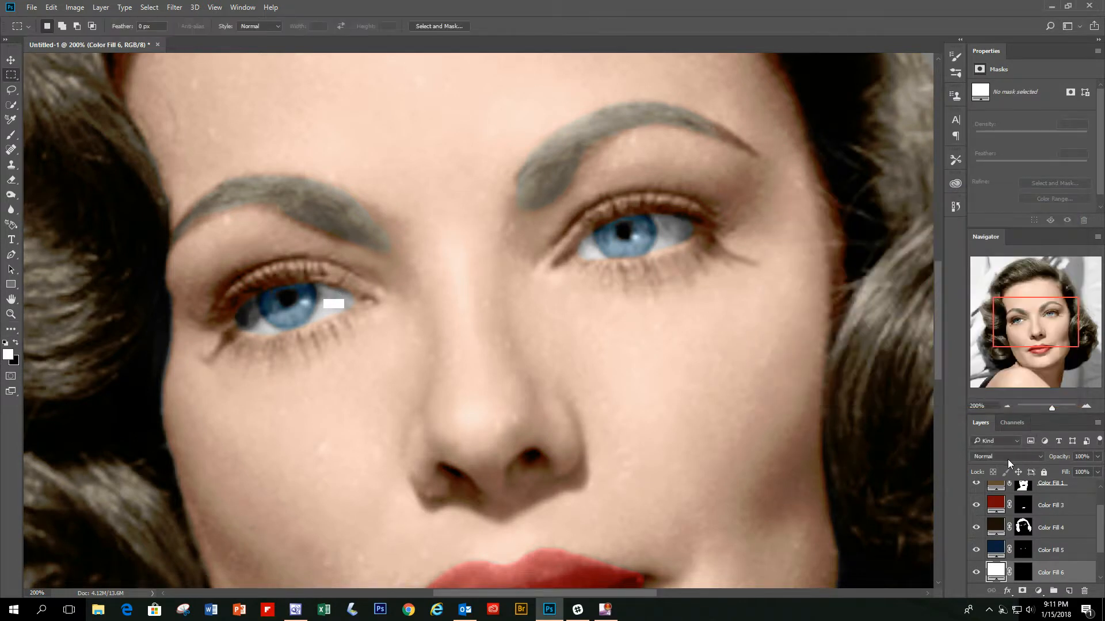
left_click(1041, 456)
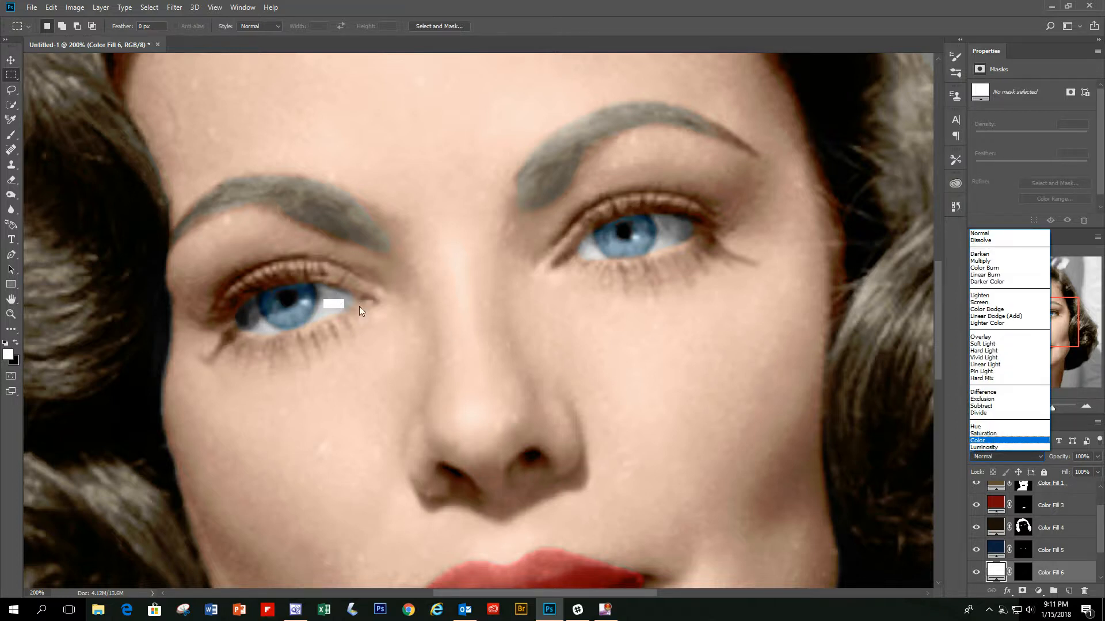
left_click(981, 440)
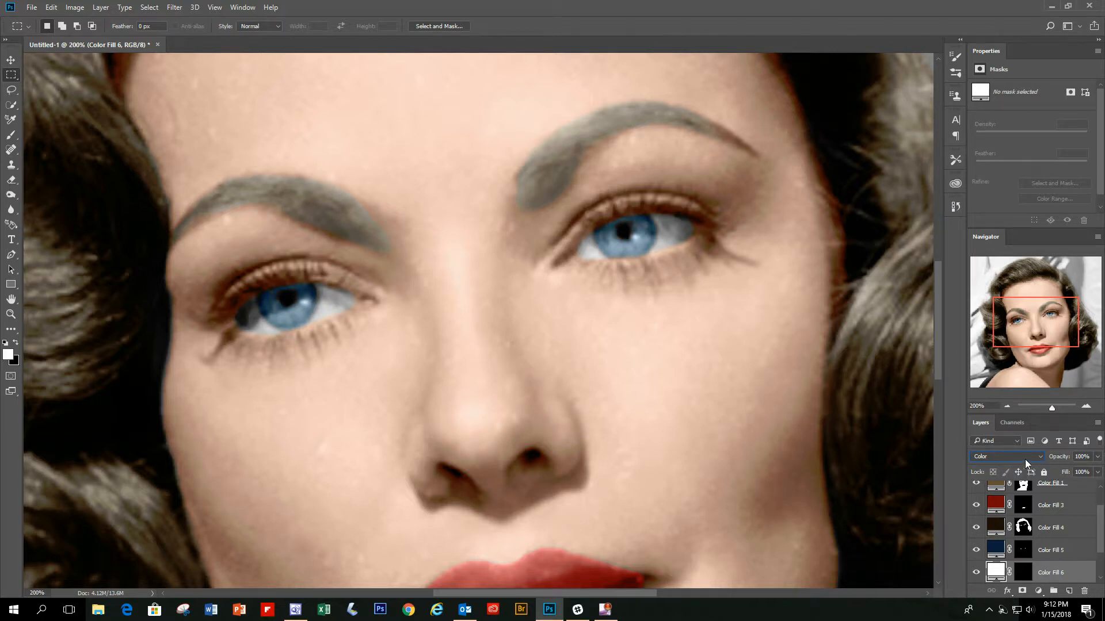
left_click(1041, 458)
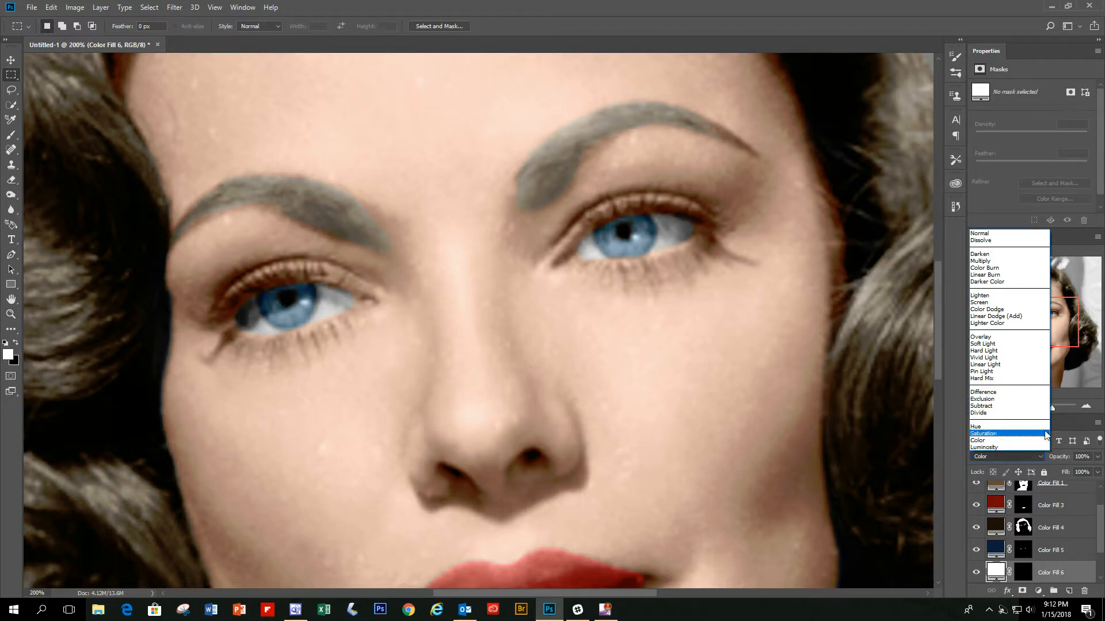
left_click(991, 345)
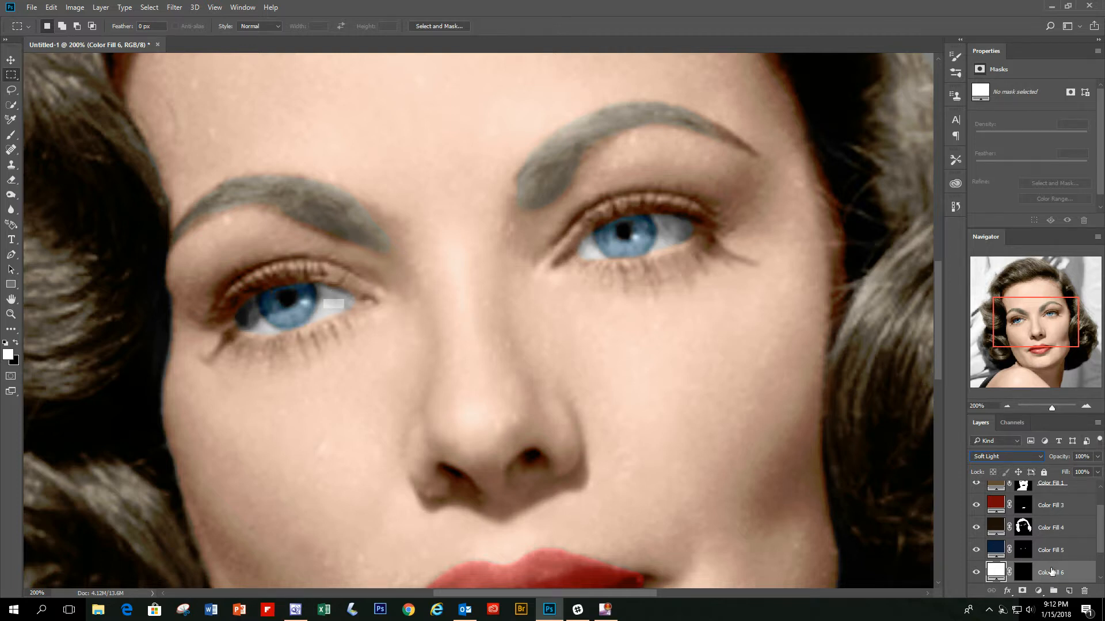
Paint the white of the left-hand eye on both sides of the iris on the Color Fill 6 mask
left_click(1025, 572)
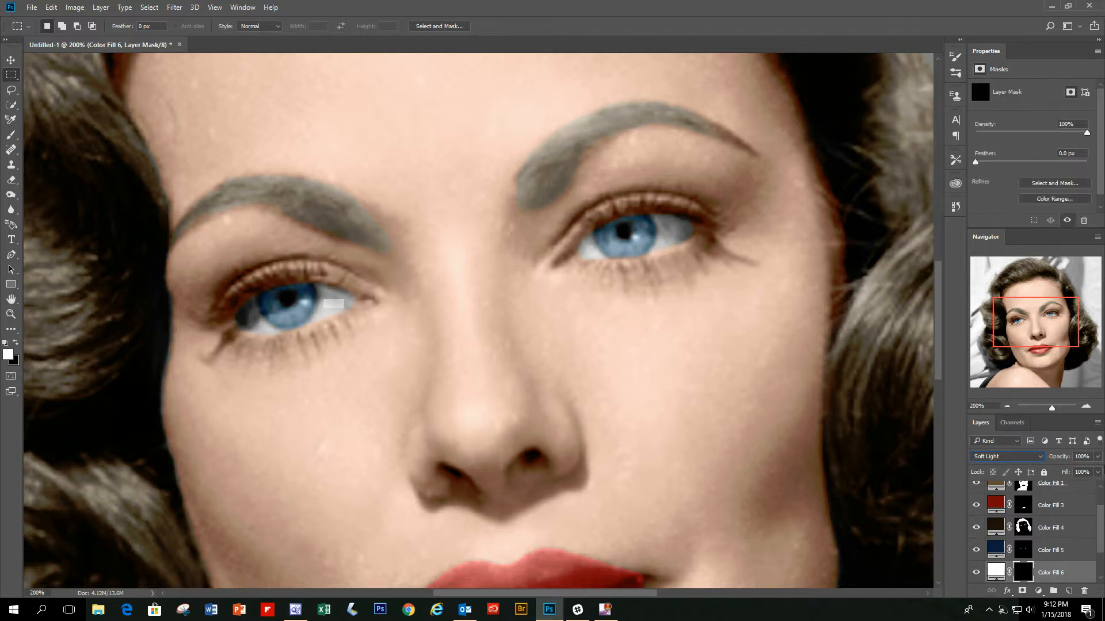
left_click(1086, 407)
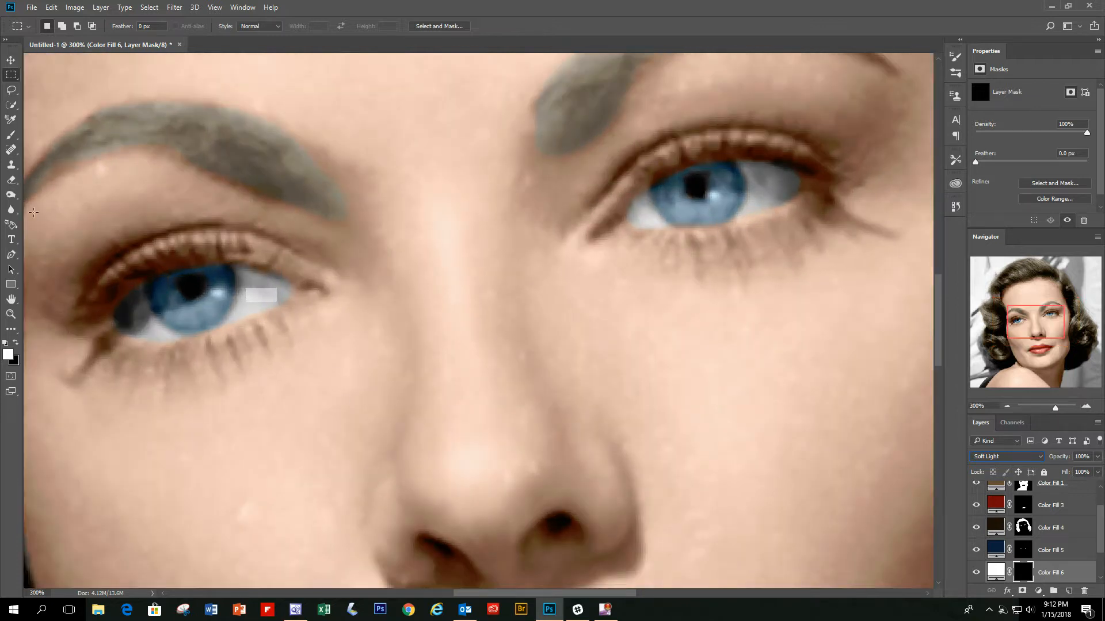
left_click(11, 135)
mouse_move(245, 278)
left_mouse_down()
mouse_move(254, 307)
mouse_move(285, 286)
mouse_move(237, 269)
mouse_move(243, 295)
mouse_move(262, 290)
left_mouse_up()
mouse_move(140, 333)
left_mouse_down()
mouse_move(138, 297)
mouse_move(124, 317)
mouse_move(138, 320)
mouse_move(120, 317)
mouse_move(167, 335)
mouse_move(144, 319)
mouse_move(129, 325)
mouse_move(134, 304)
mouse_move(144, 331)
mouse_move(185, 335)
left_mouse_up()
key("bracketleft")
key("bracketleft")
key("bracketleft")
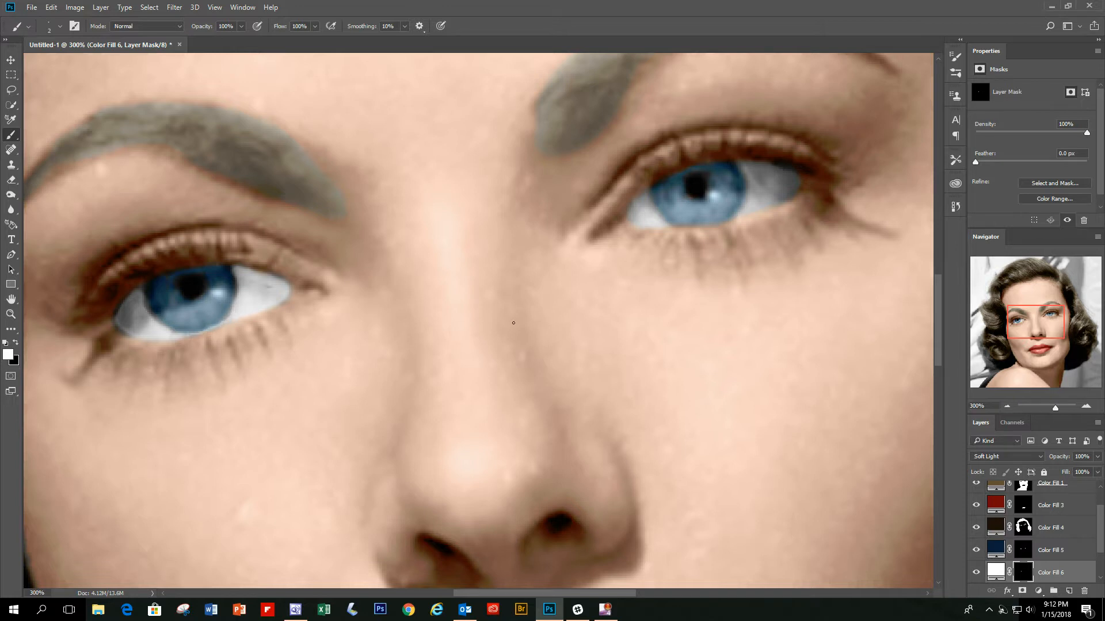
Paint the white of the right-hand eye on the Color Fill 6 mask and touch up the left-hand eye's white
mouse_move(649, 193)
left_mouse_down()
mouse_move(633, 218)
mouse_move(662, 223)
mouse_move(648, 207)
mouse_move(636, 214)
left_mouse_up()
mouse_move(652, 218)
left_mouse_down()
mouse_move(660, 223)
mouse_move(637, 219)
left_mouse_up()
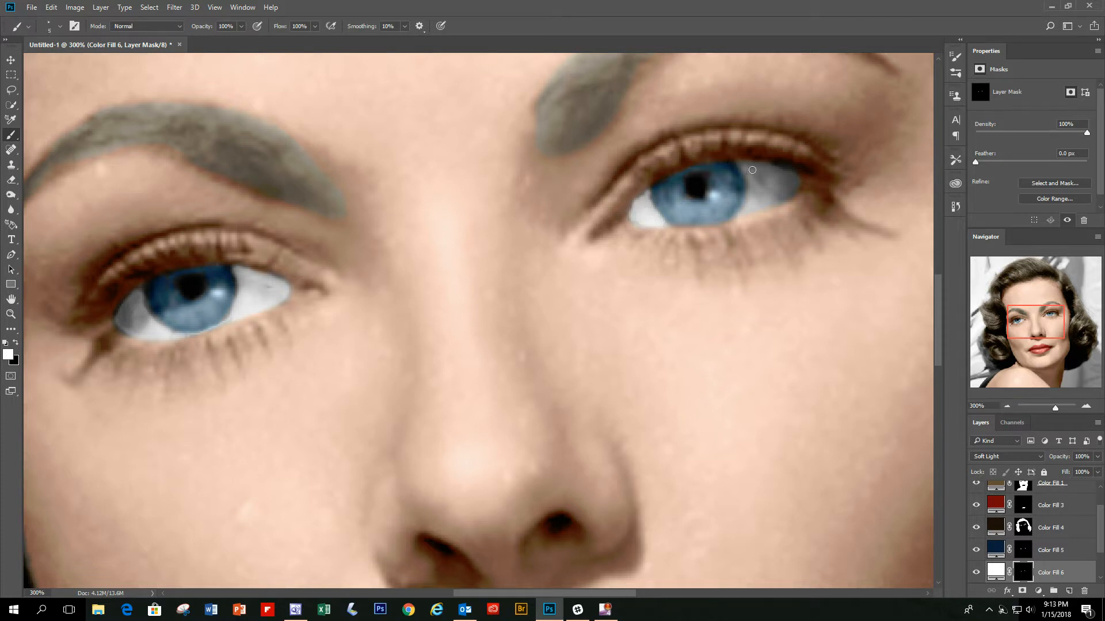
mouse_move(742, 164)
left_mouse_down()
mouse_move(738, 215)
mouse_move(795, 190)
mouse_move(789, 175)
mouse_move(746, 164)
mouse_move(790, 182)
mouse_move(759, 205)
mouse_move(787, 185)
mouse_move(763, 172)
mouse_move(752, 204)
mouse_move(763, 180)
mouse_move(775, 192)
mouse_move(765, 179)
mouse_move(783, 188)
mouse_move(740, 162)
left_mouse_up()
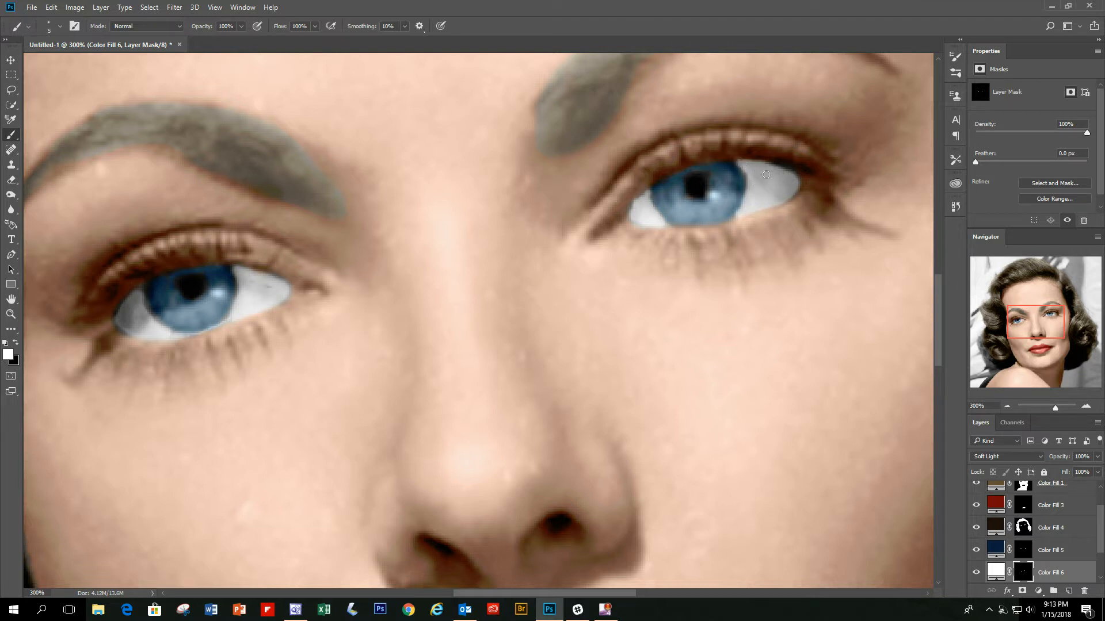
left_click_drag(269, 289, 254, 282)
Lower the opacity of Color Fill 6 to 40%, comparing the eyes with the layer hidden and shown
left_click(1008, 407)
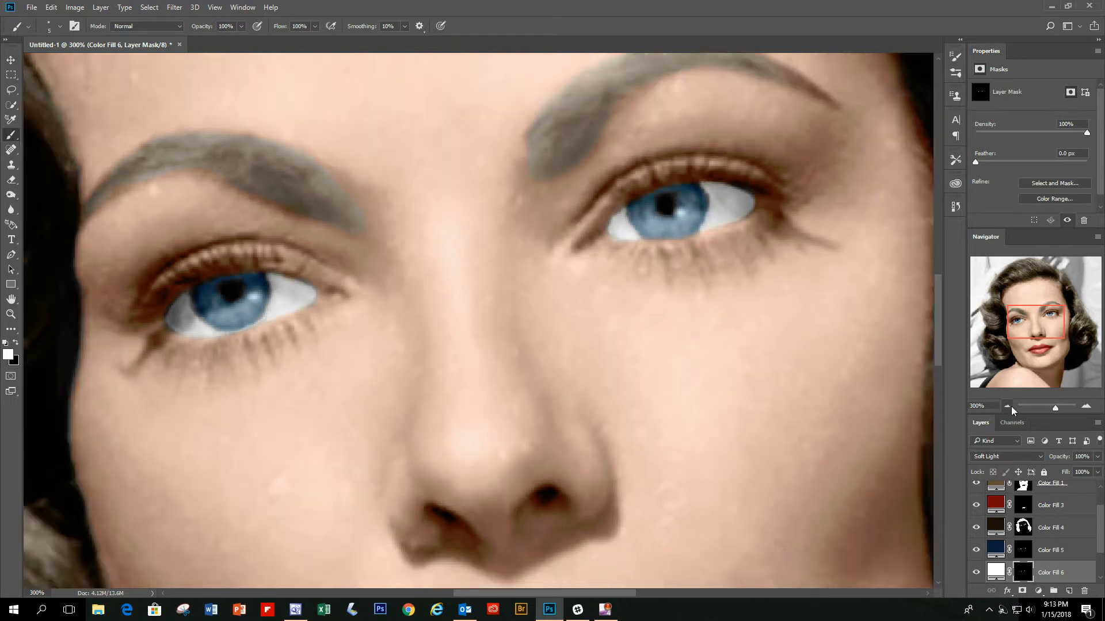
left_click(1011, 407)
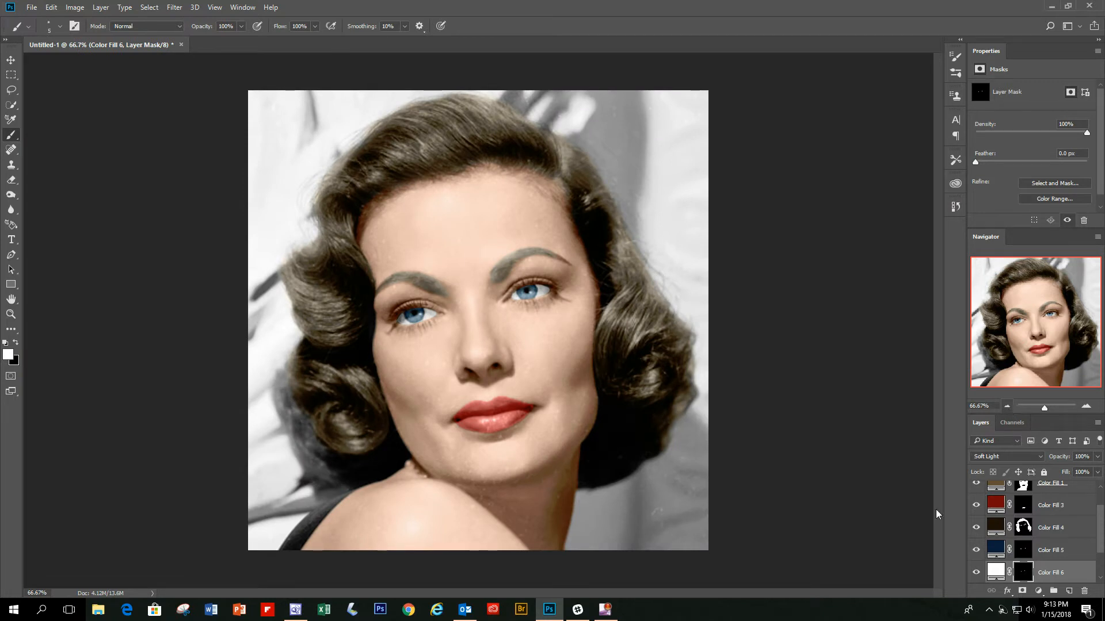
left_click(978, 574)
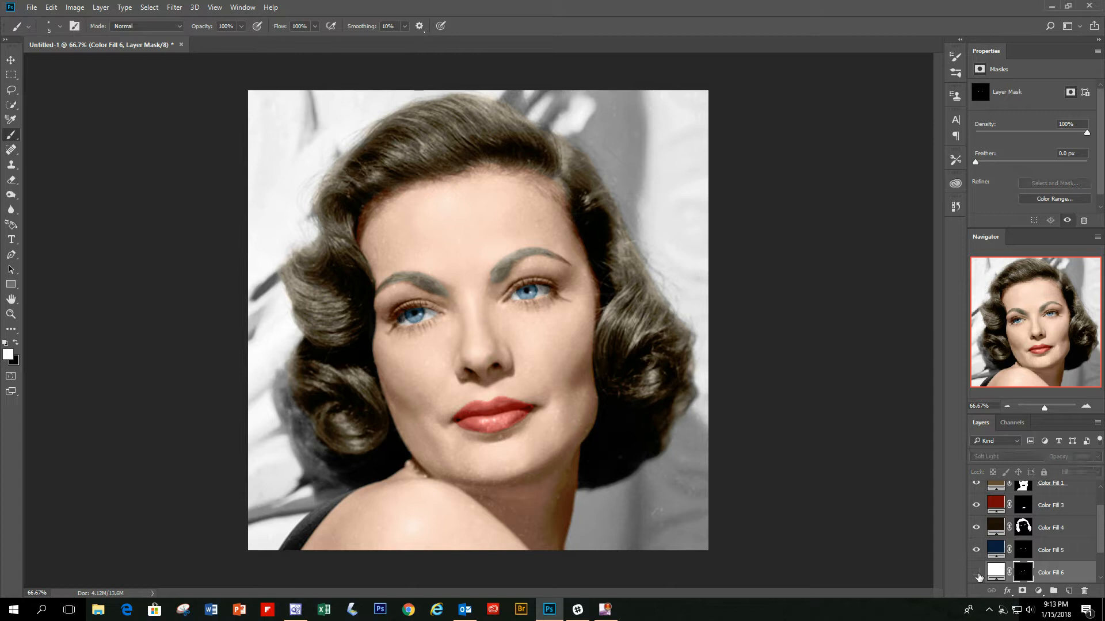
left_click(977, 575)
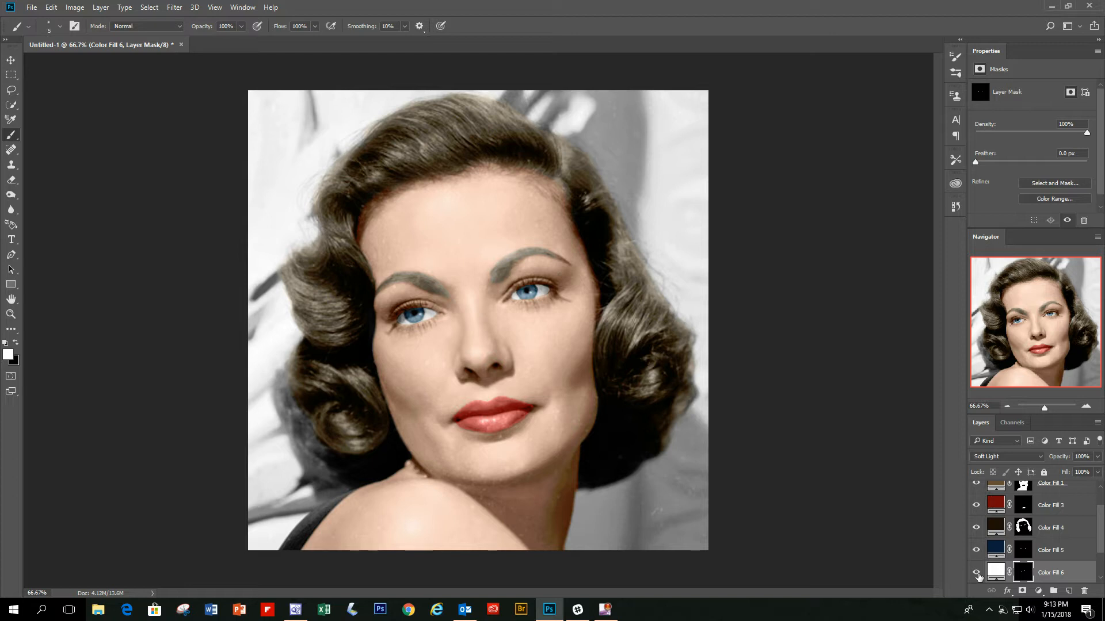
left_click(1097, 473)
mouse_move(1057, 473)
left_mouse_down()
mouse_move(1034, 472)
mouse_move(1053, 468)
left_mouse_up()
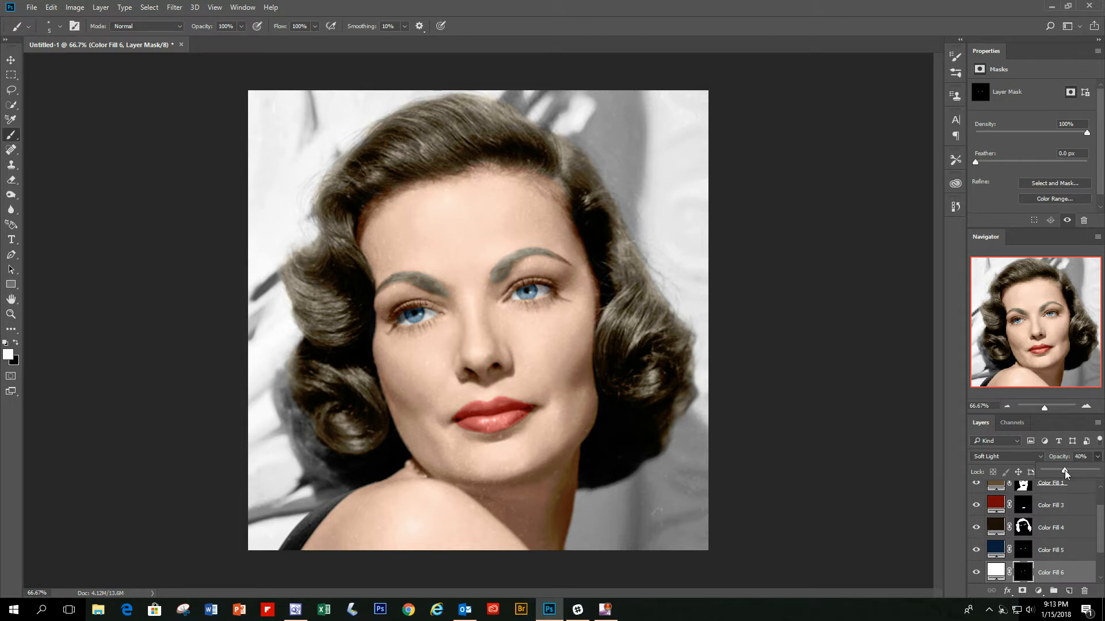
left_click(976, 574)
left_click(976, 574)
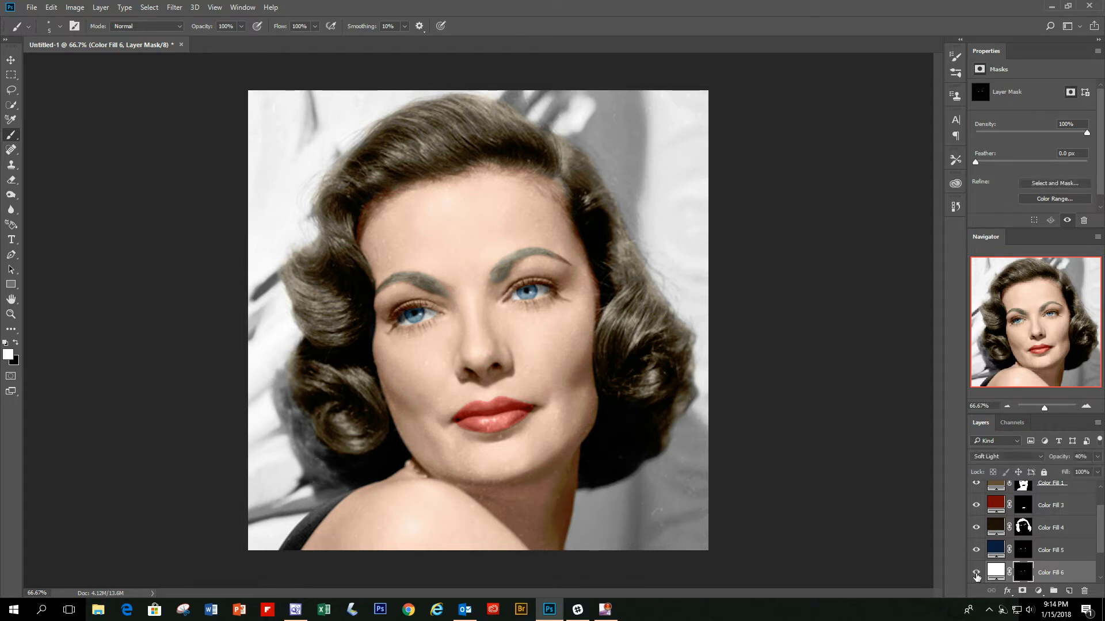
Select Layer 1 copy and marquee a rectangle of backdrop in the portrait's upper right corner
left_click(1009, 405)
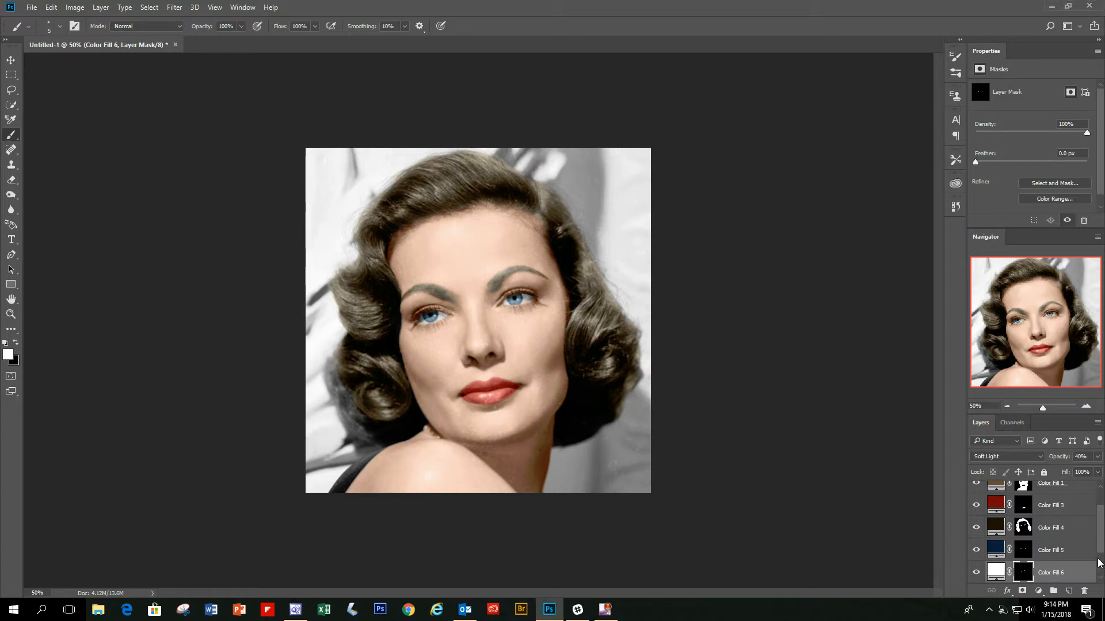
scroll(1099, 567, "down", 2)
left_click(1030, 552)
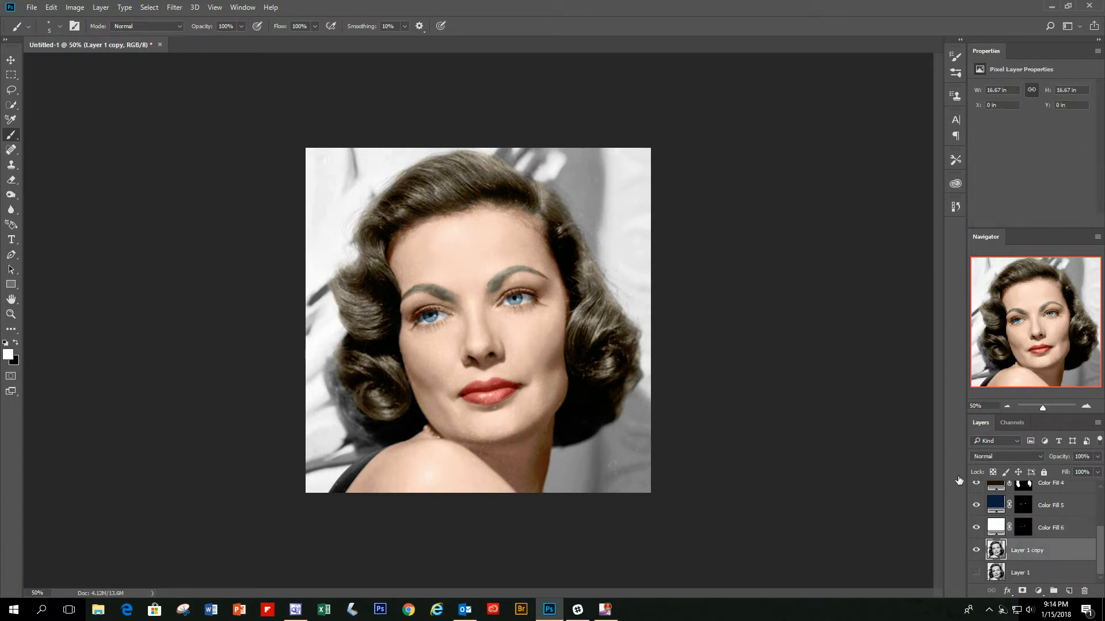
left_click(11, 75)
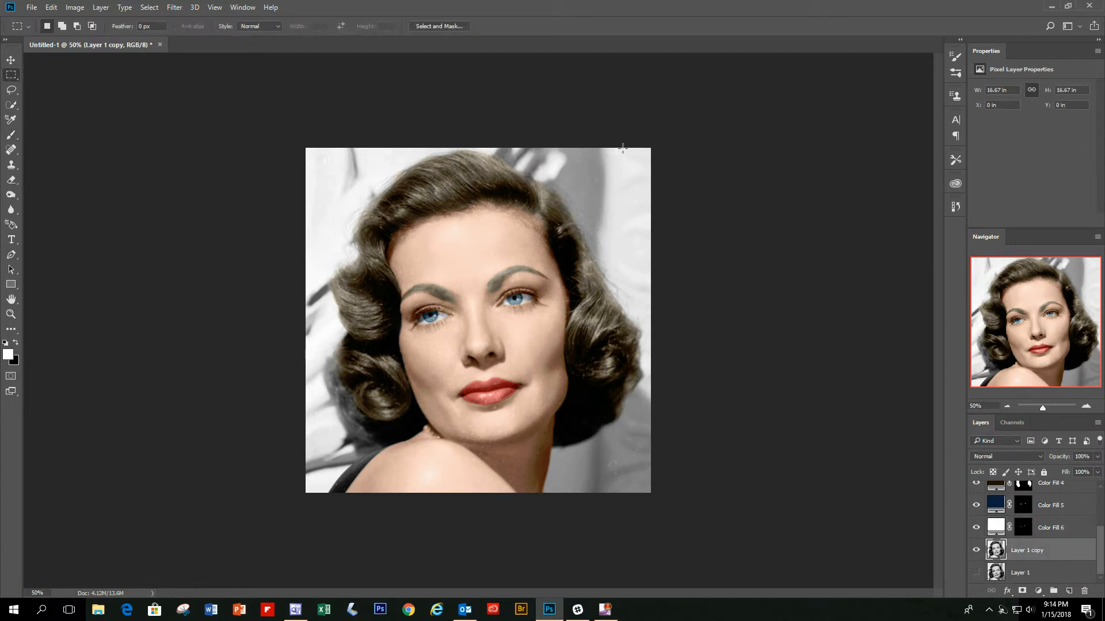
left_click_drag(581, 148, 718, 216)
Add a dark blue (#033140) Solid Color fill layer from the selection and set its blend mode to Color
left_click(1039, 591)
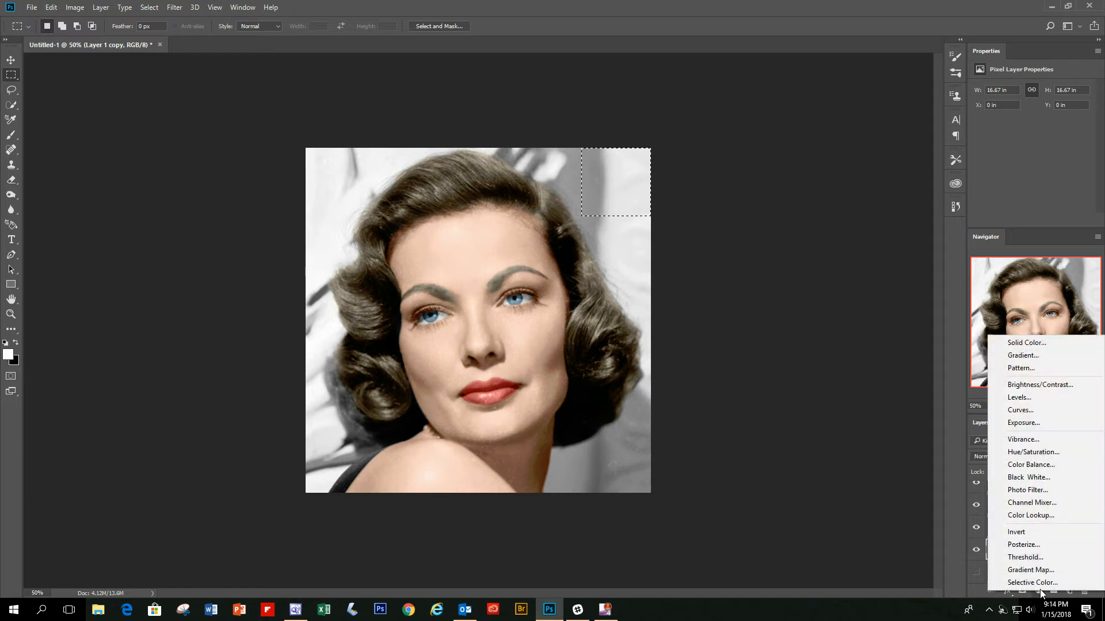
left_click(1037, 344)
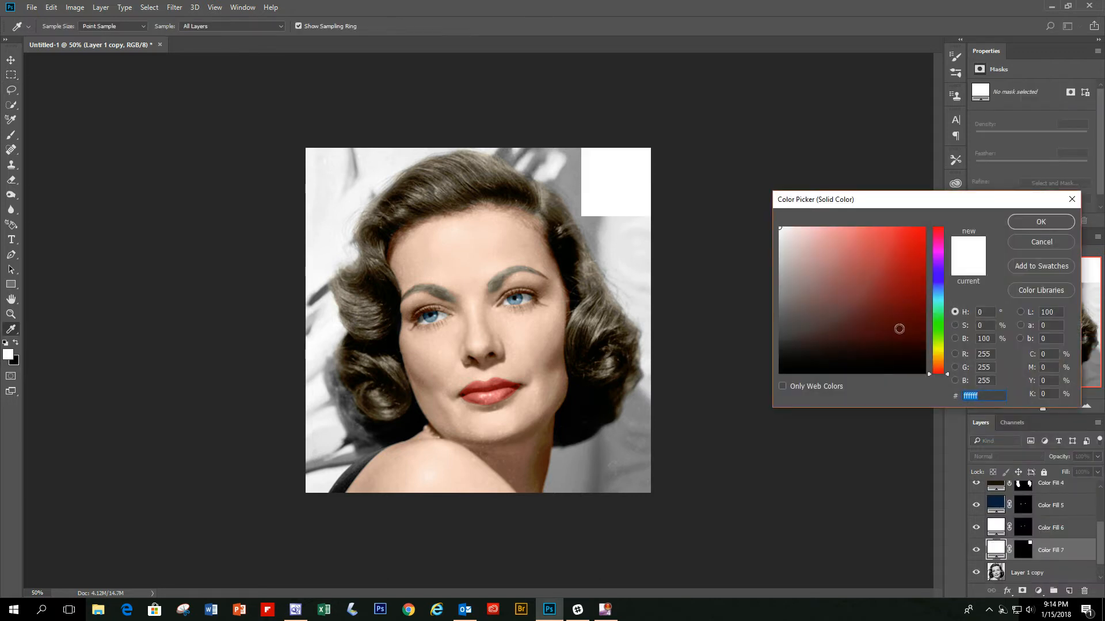
left_click(938, 343)
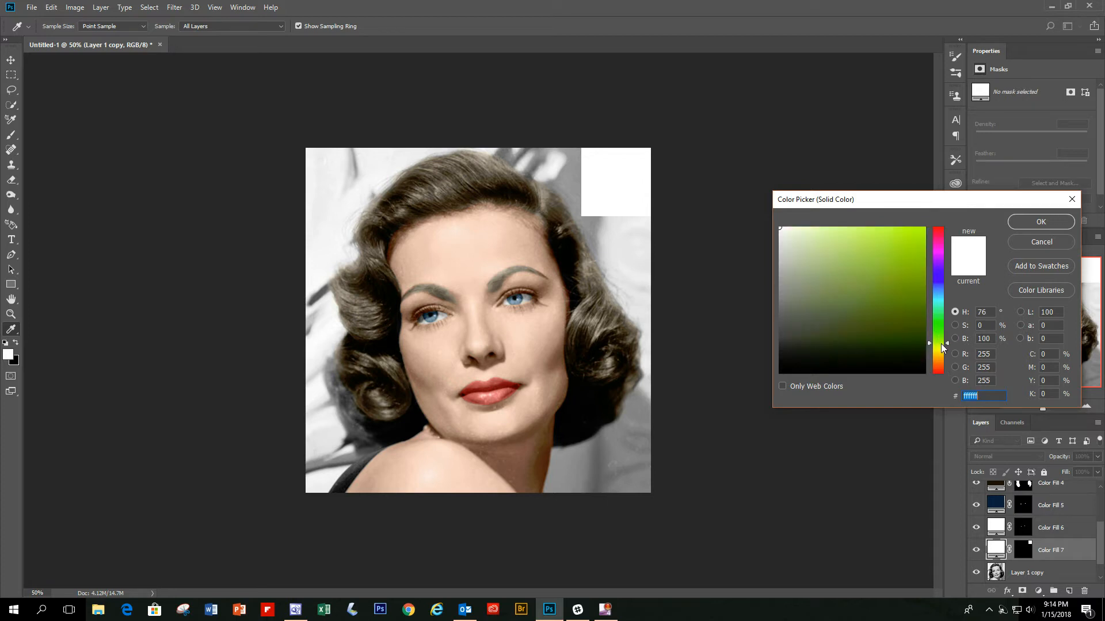
left_click(938, 295)
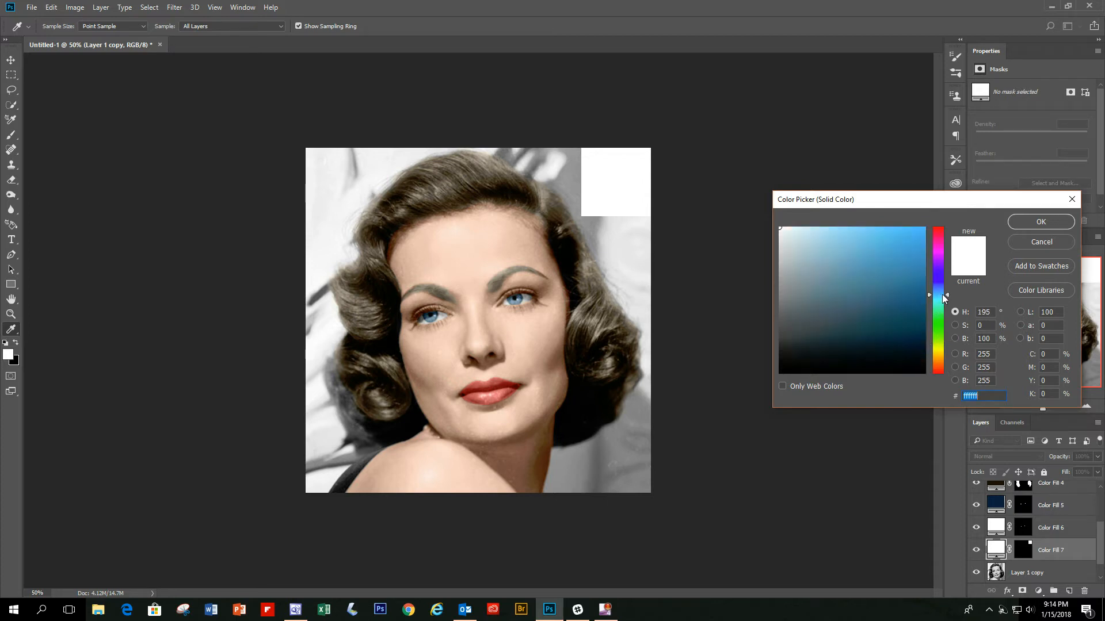
left_click(915, 322)
left_click(918, 337)
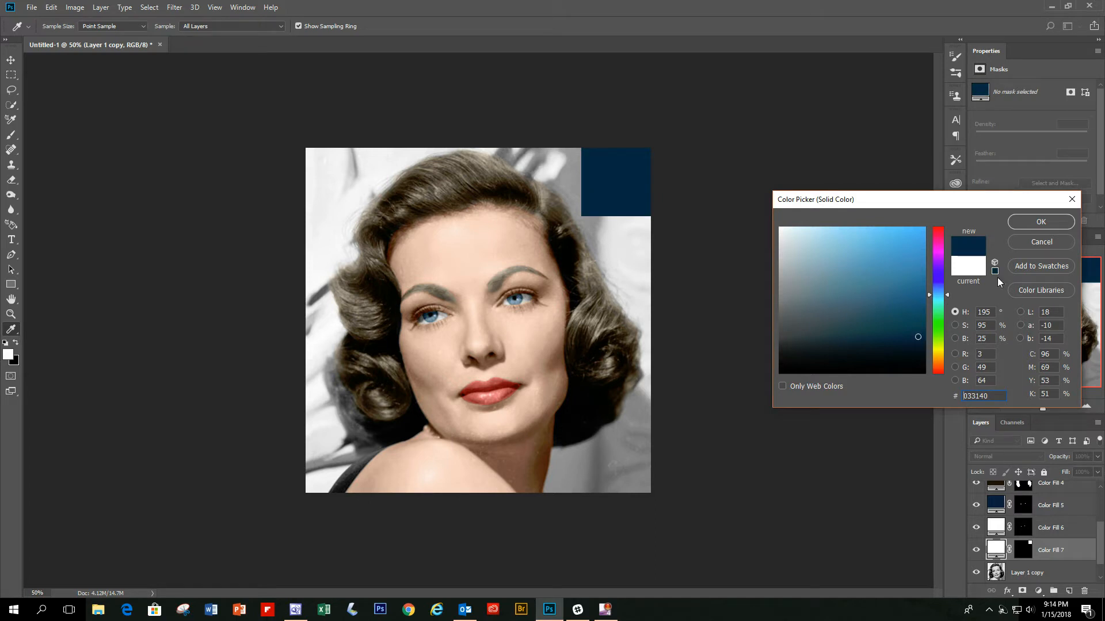
left_click(1030, 227)
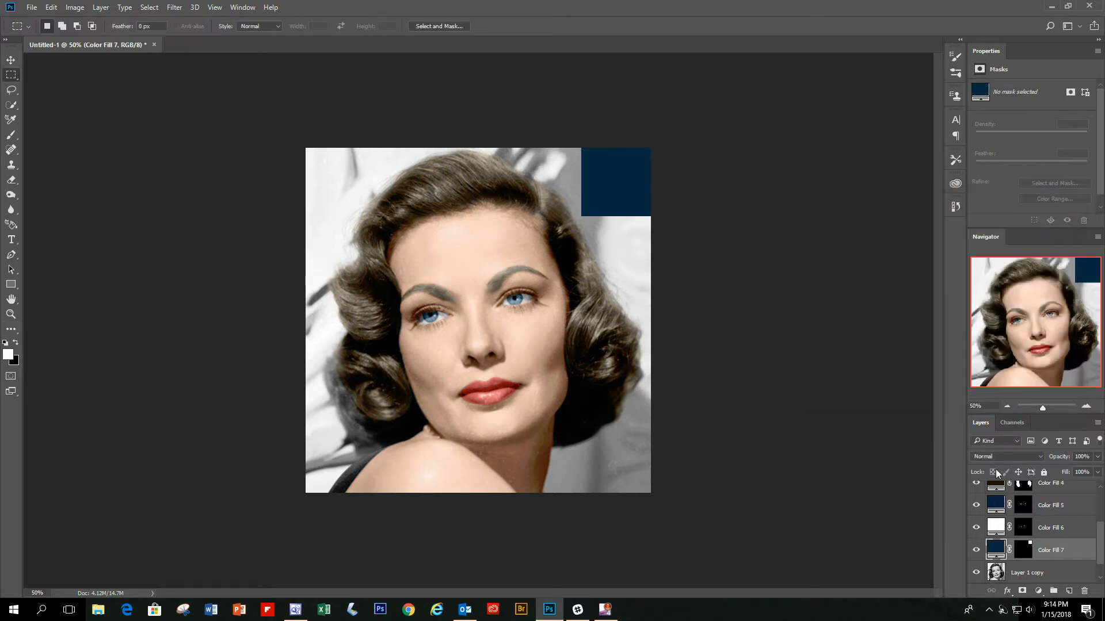
left_click(994, 457)
left_click(997, 440)
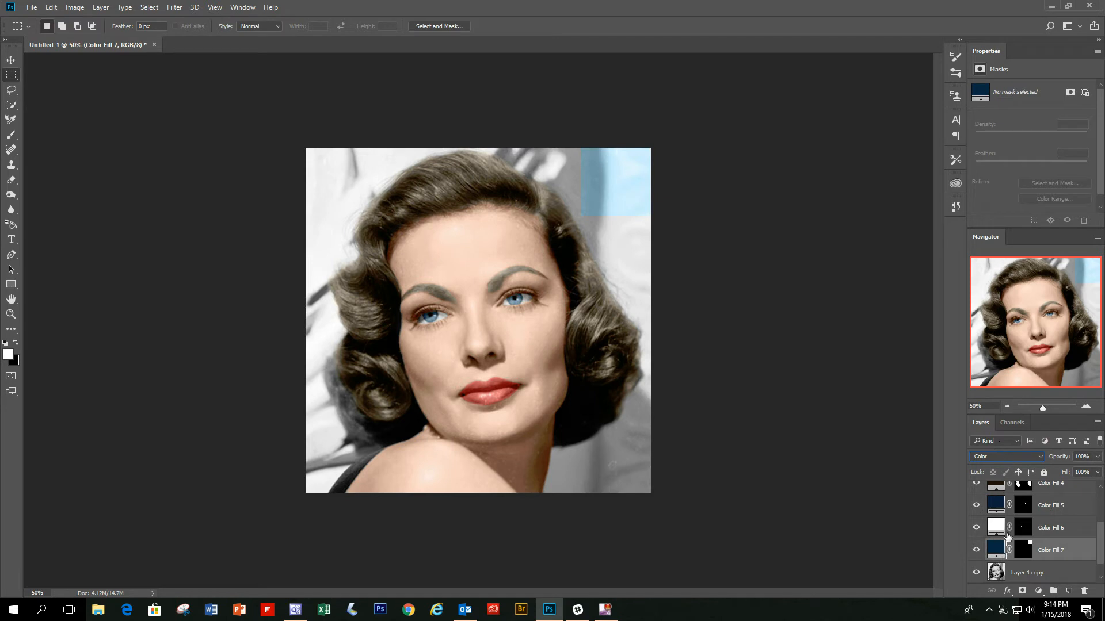
Paint the backdrop above and to the right of the hair on the Color Fill 7 mask with a size 90 brush
left_click(1025, 553)
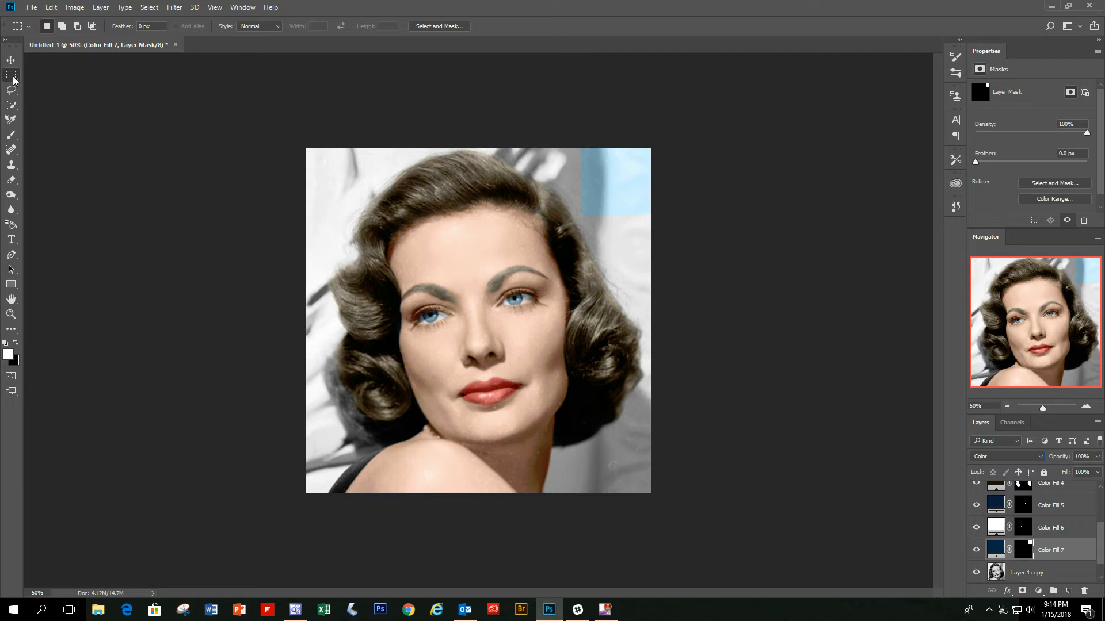
left_click(10, 134)
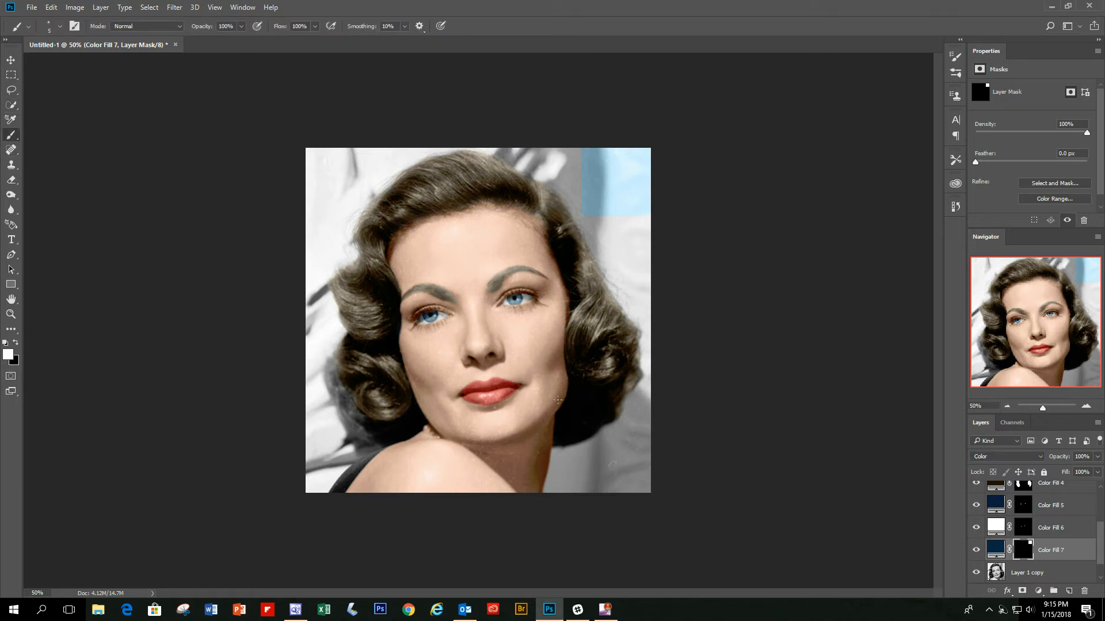
key("bracketright")
key("bracketright")
key("bracketright")
key("bracketright")
key("bracketright")
mouse_move(633, 222)
left_mouse_down()
mouse_move(591, 223)
mouse_move(561, 170)
mouse_move(554, 179)
mouse_move(509, 149)
mouse_move(438, 141)
left_mouse_up()
mouse_move(620, 230)
left_mouse_down()
mouse_move(596, 238)
mouse_move(634, 305)
mouse_move(638, 230)
left_mouse_up()
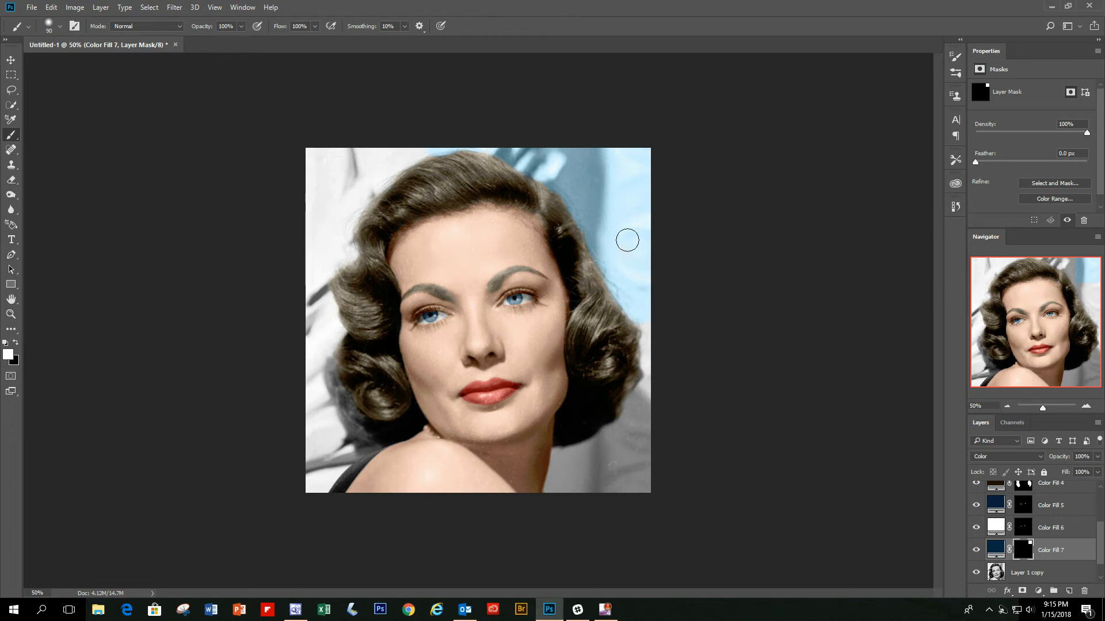
Paint the remaining backdrop at the lower right and along the portrait's left side on the Color Fill 7 mask
mouse_move(655, 342)
left_mouse_down()
mouse_move(650, 398)
mouse_move(600, 451)
mouse_move(561, 456)
mouse_move(558, 488)
mouse_move(638, 472)
mouse_move(646, 419)
mouse_move(645, 456)
left_mouse_up()
mouse_move(403, 143)
left_mouse_down()
mouse_move(342, 203)
mouse_move(344, 253)
mouse_move(320, 275)
mouse_move(326, 378)
mouse_move(362, 447)
mouse_move(331, 476)
mouse_move(307, 401)
mouse_move(331, 446)
mouse_move(324, 464)
mouse_move(323, 352)
left_mouse_up()
mouse_move(303, 227)
left_mouse_down()
mouse_move(334, 173)
mouse_move(376, 151)
mouse_move(349, 138)
mouse_move(307, 258)
mouse_move(324, 522)
mouse_move(371, 525)
mouse_move(359, 531)
mouse_move(341, 487)
mouse_move(388, 147)
left_mouse_up()
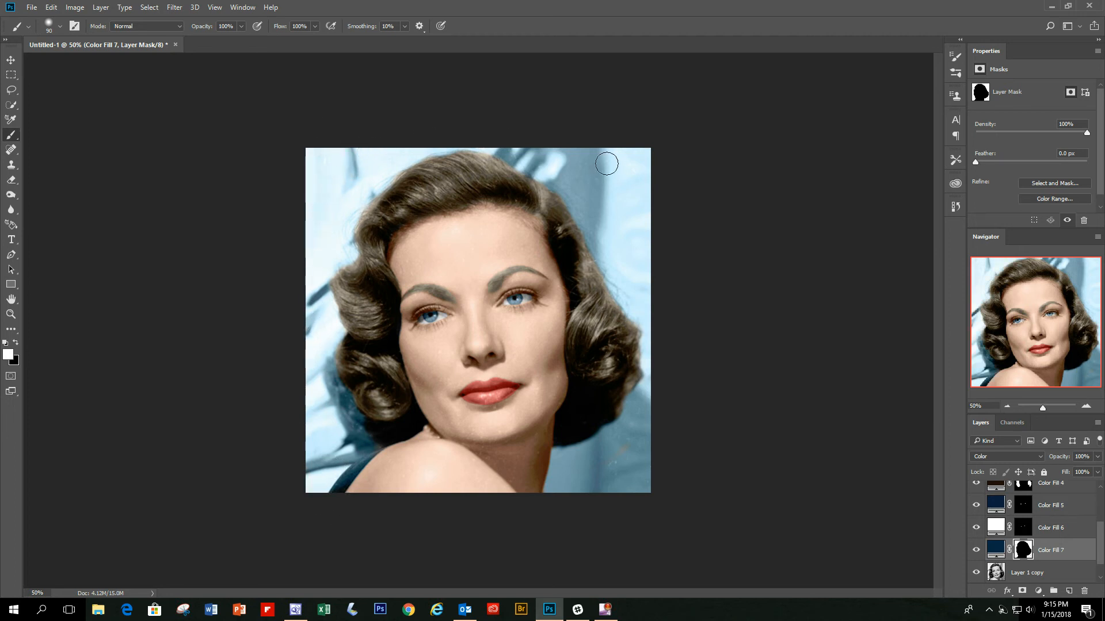
mouse_move(654, 441)
left_mouse_down()
mouse_move(636, 448)
mouse_move(635, 490)
left_mouse_up()
Lower the opacity of the blue backdrop layer Color Fill 7 to 73%
left_click(1078, 556)
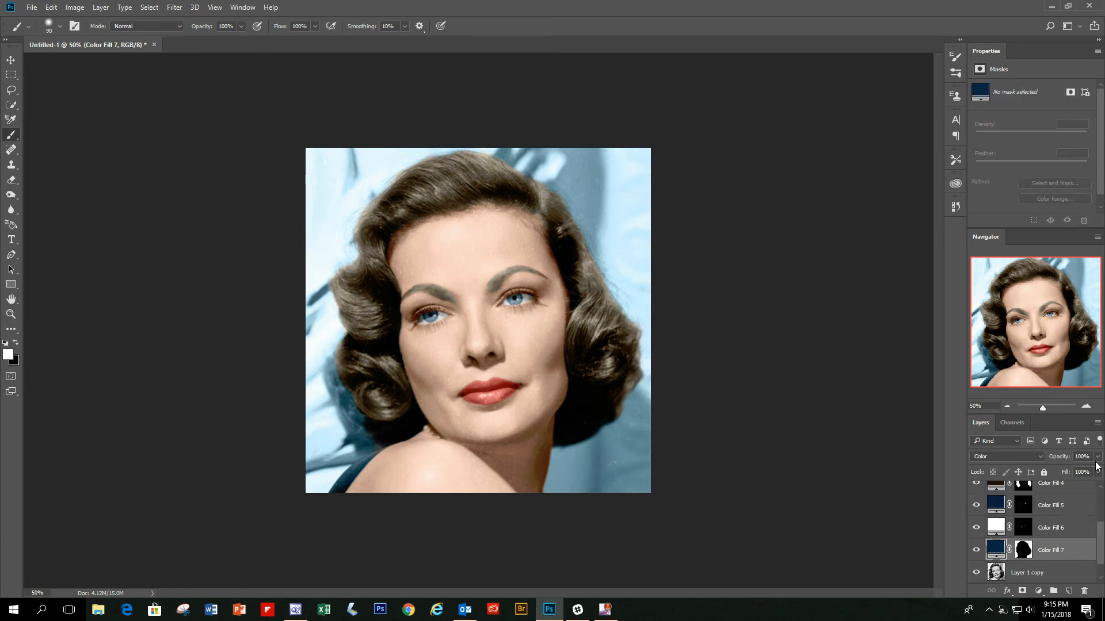
left_click(1097, 471)
left_click_drag(1098, 472, 1078, 473)
Make Layer 1 visible and compare the original black-and-white photo alone with the full colorized portrait
scroll(1096, 565, "down", 2)
left_click(976, 573)
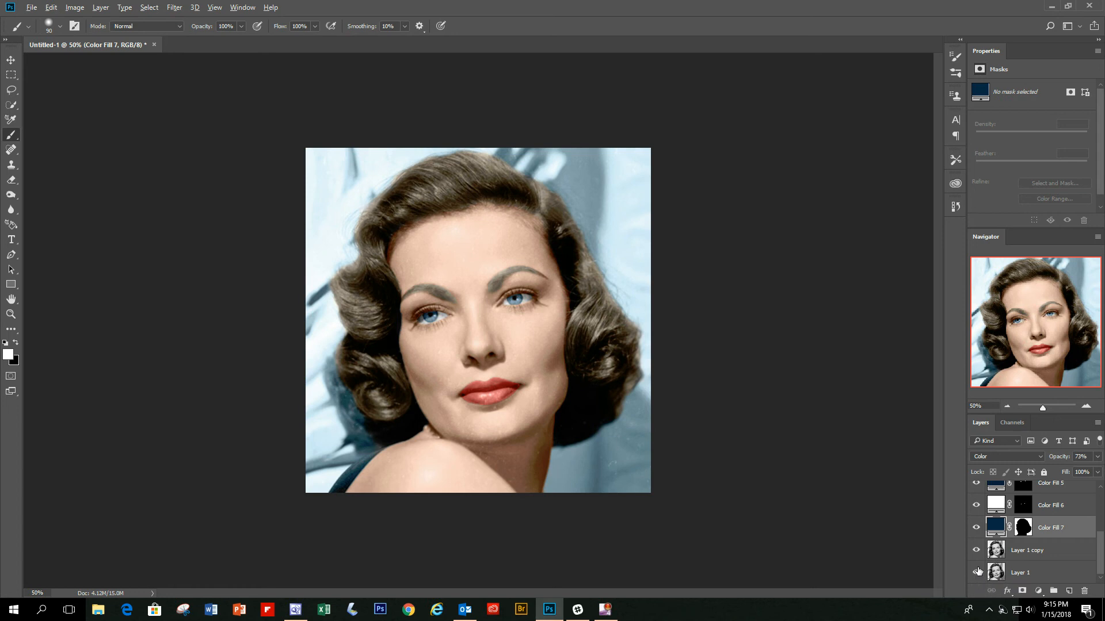
left_click(976, 573, "alt")
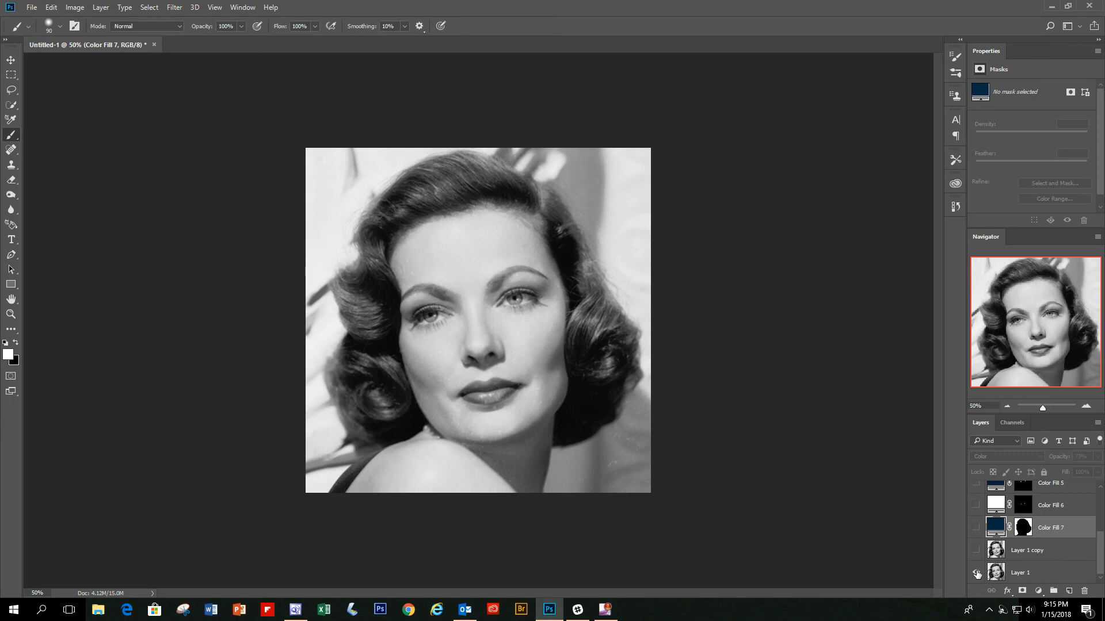
left_click(976, 573, "alt")
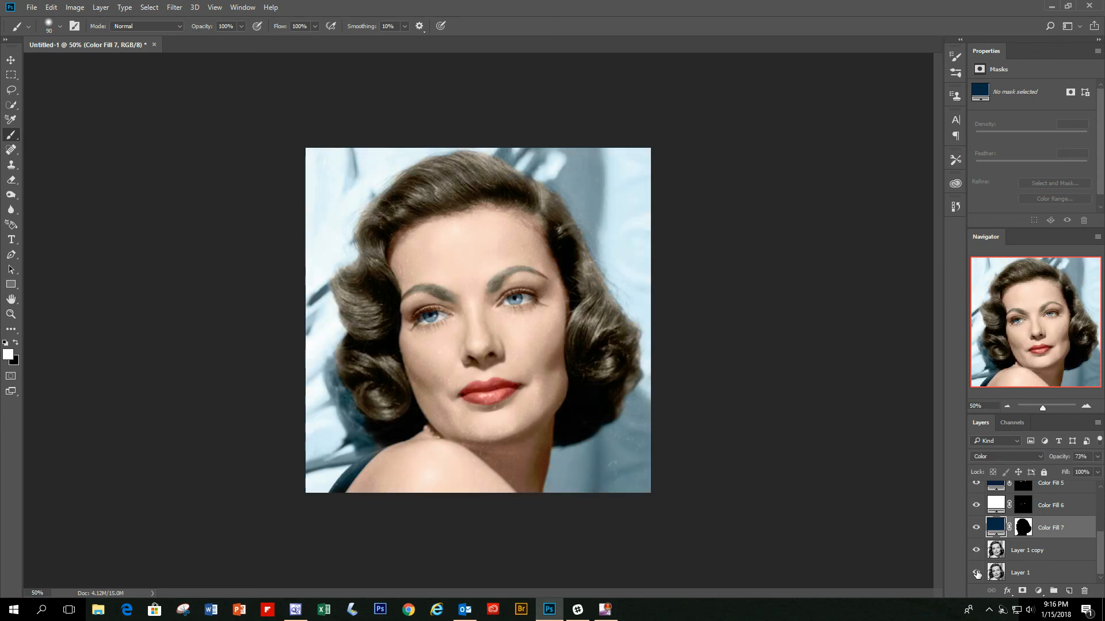